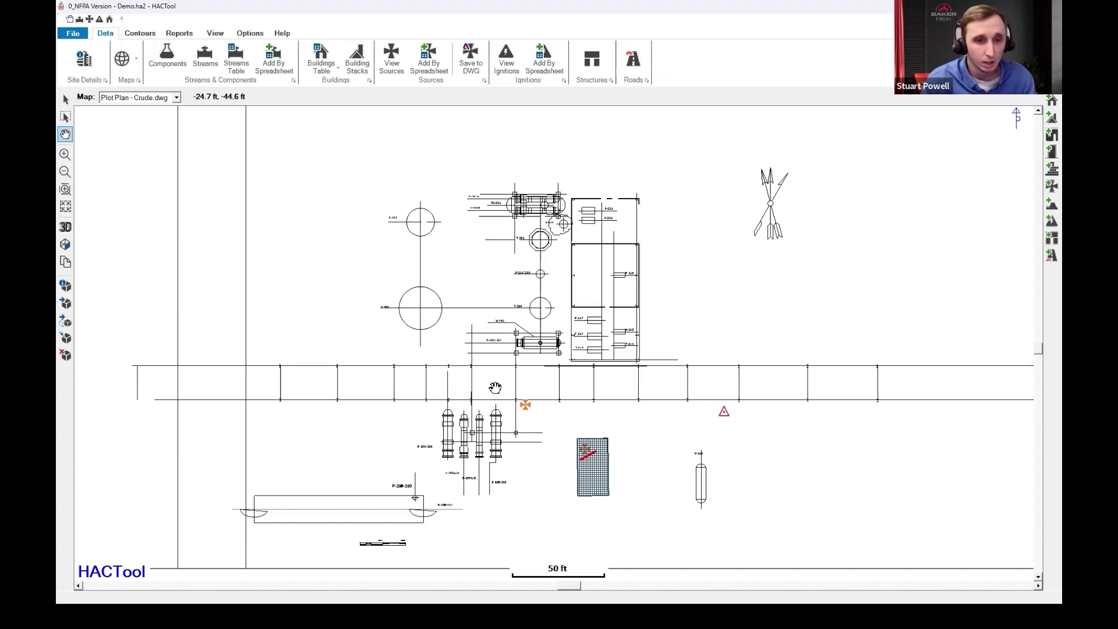
Examine the crude unit plot plan, including its equipment, pipe rack, release sources, building and ignition source.
scroll(477, 422, up, 3)
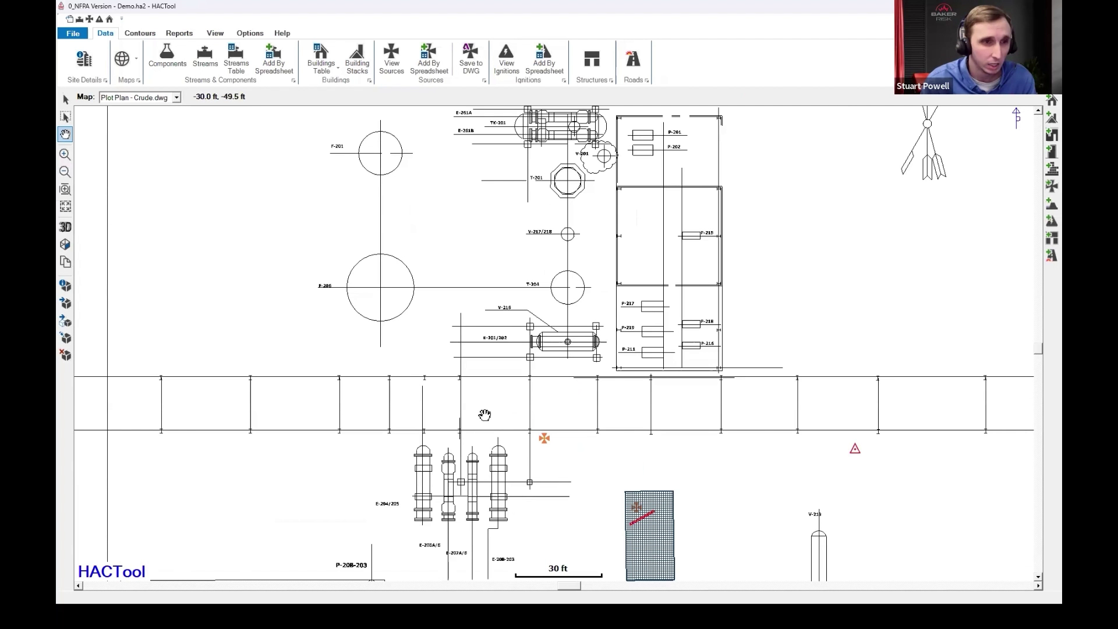
scroll(487, 408, up, 3)
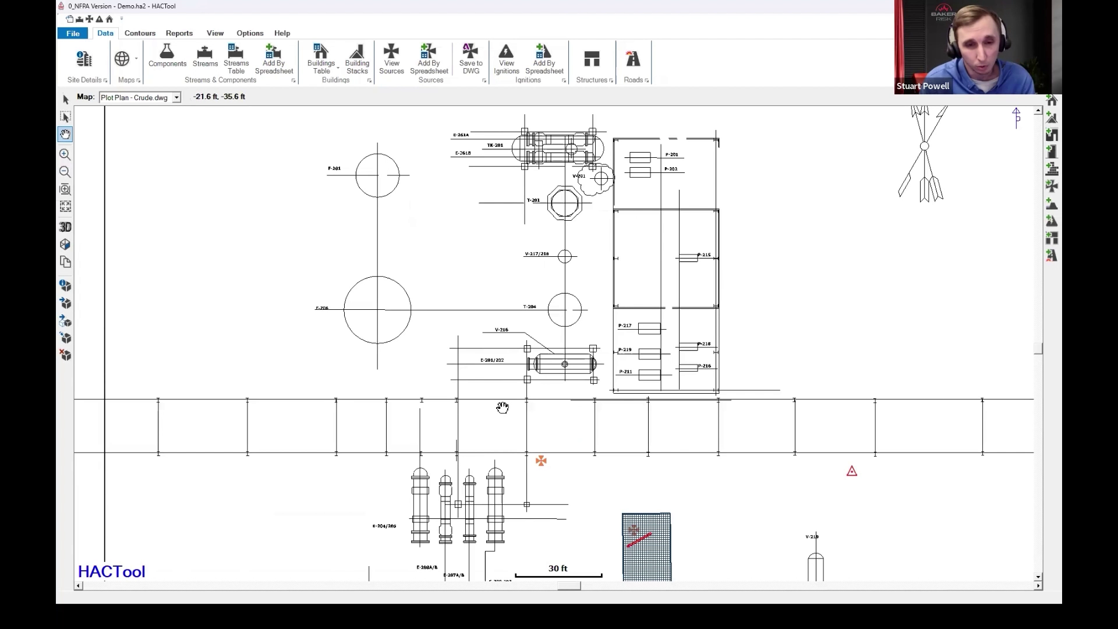
mouse_move(501, 405)
mouse_down()
mouse_move(515, 385)
mouse_move(487, 395)
mouse_up()
scroll(515, 384, down, 1)
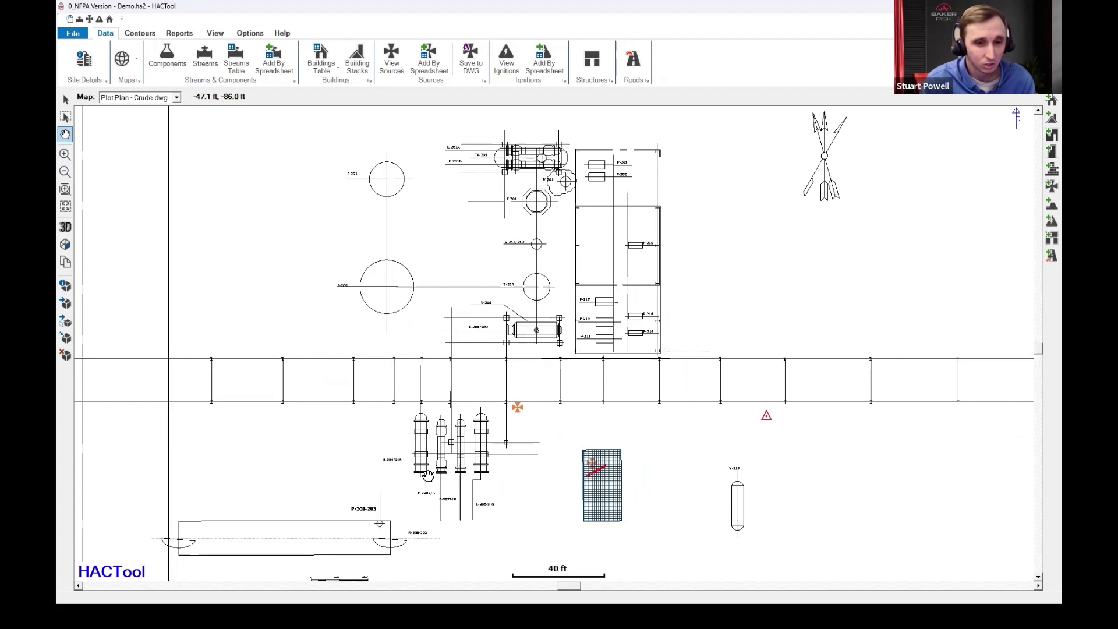
drag(478, 406, 475, 424)
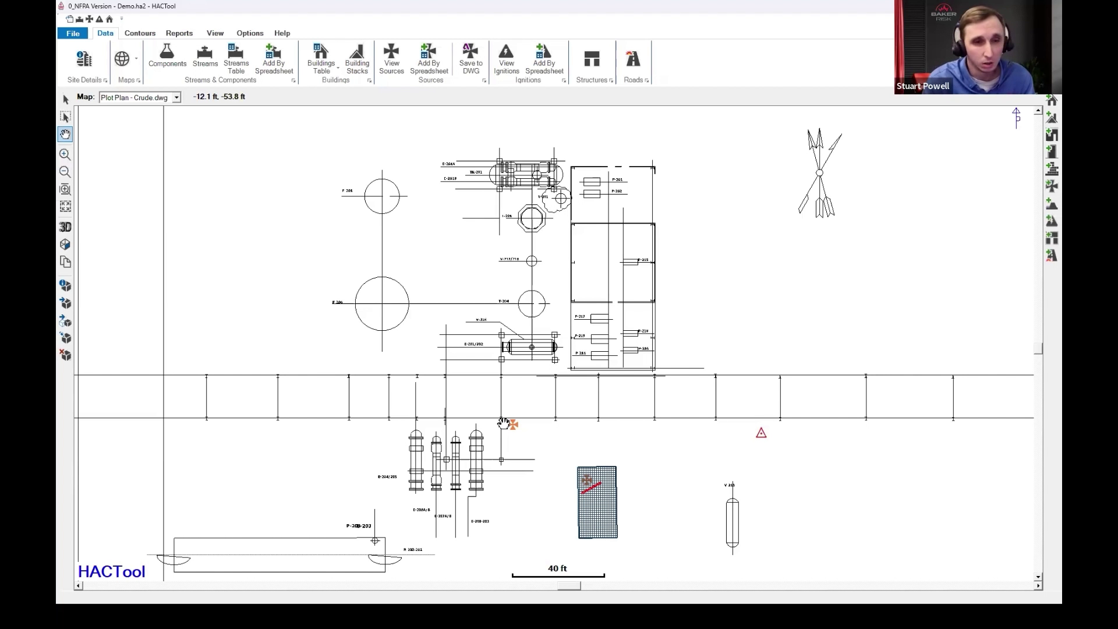
drag(503, 423, 505, 411)
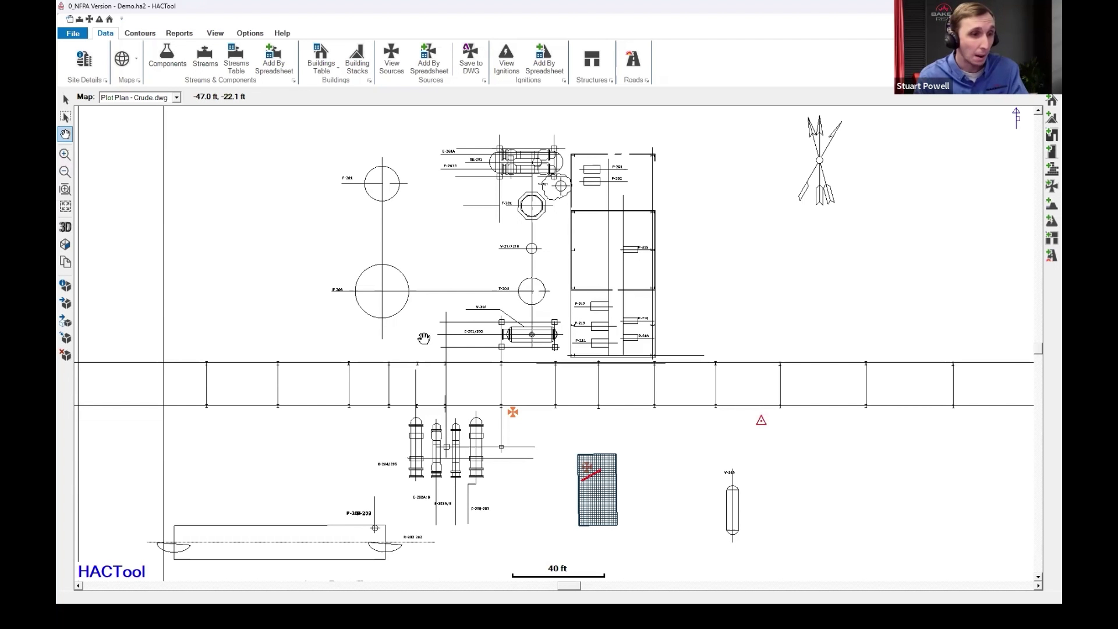
drag(423, 339, 422, 349)
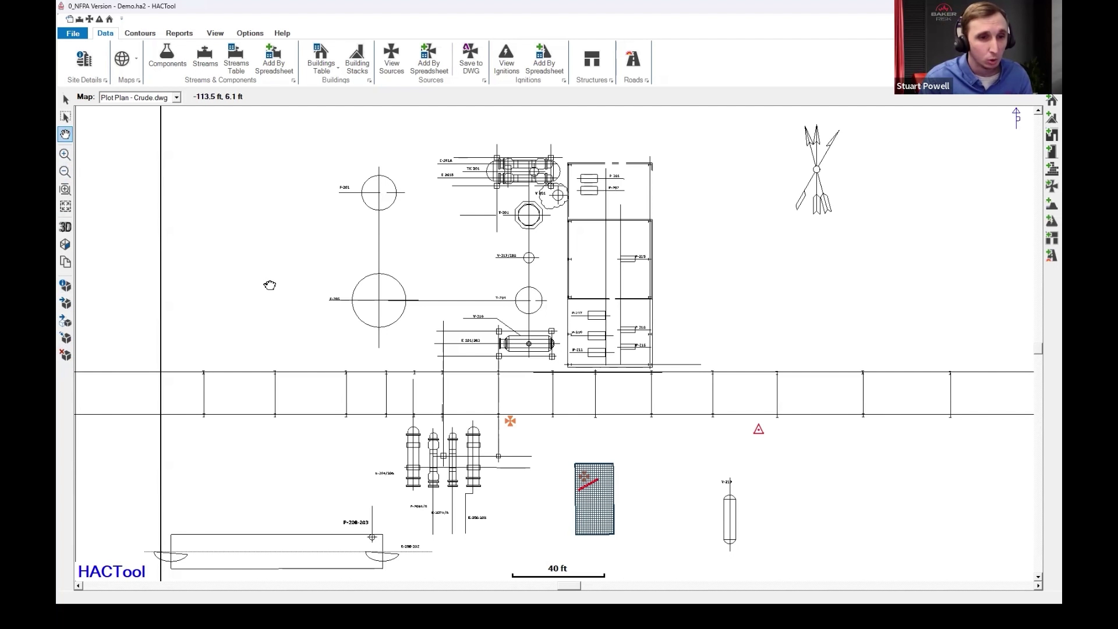
mouse_move(334, 323)
mouse_down()
mouse_move(371, 375)
mouse_move(197, 323)
mouse_move(343, 305)
mouse_up()
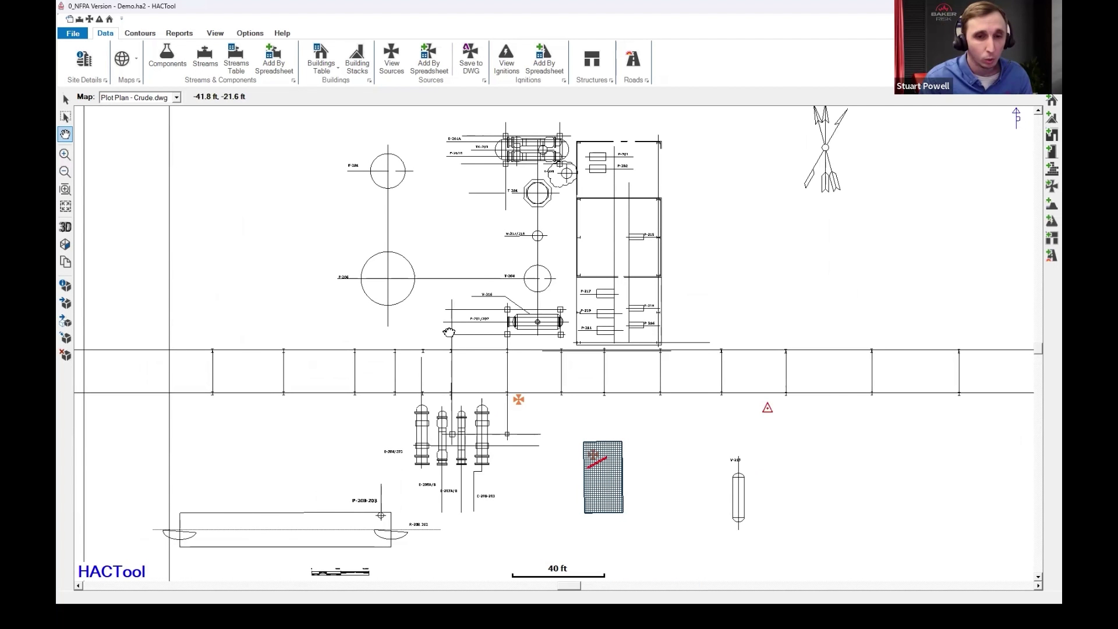
drag(445, 326, 452, 337)
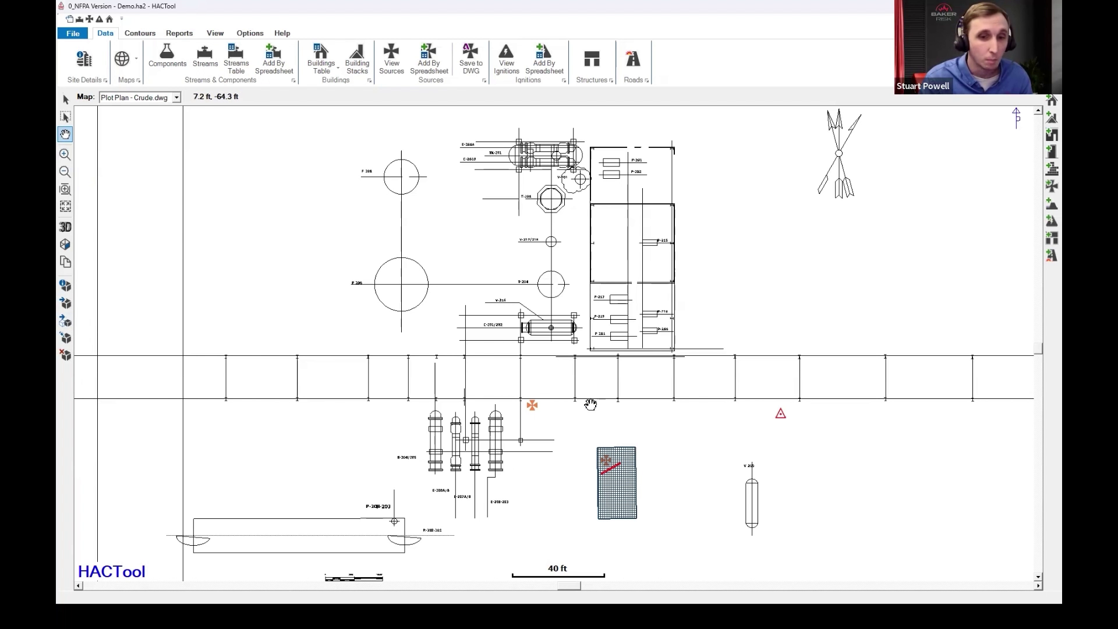
drag(539, 360, 525, 353)
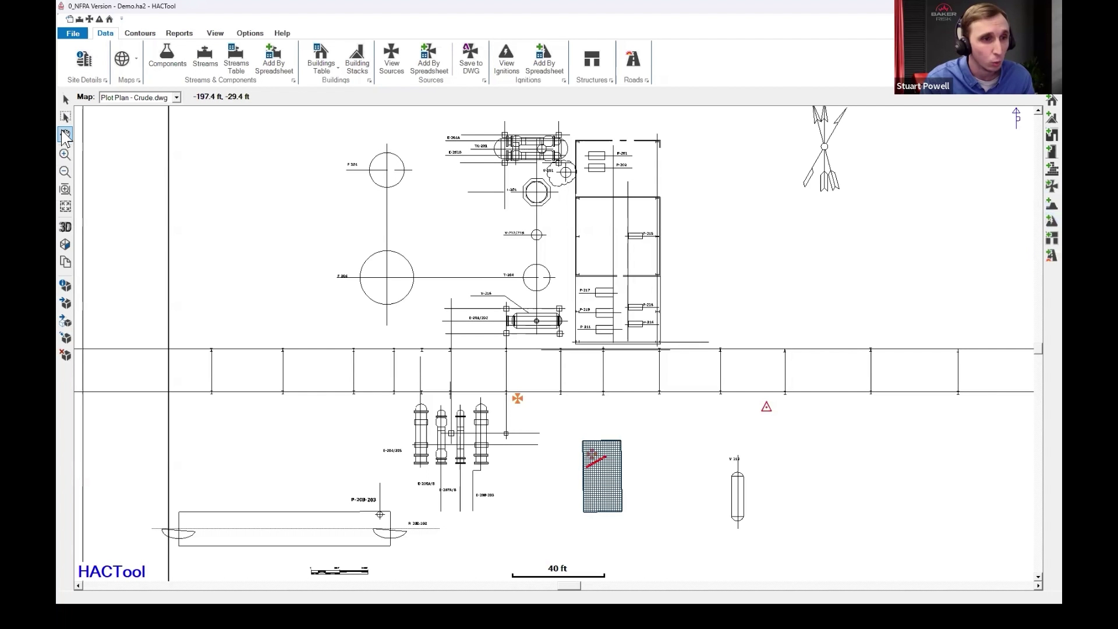
drag(326, 268, 319, 235)
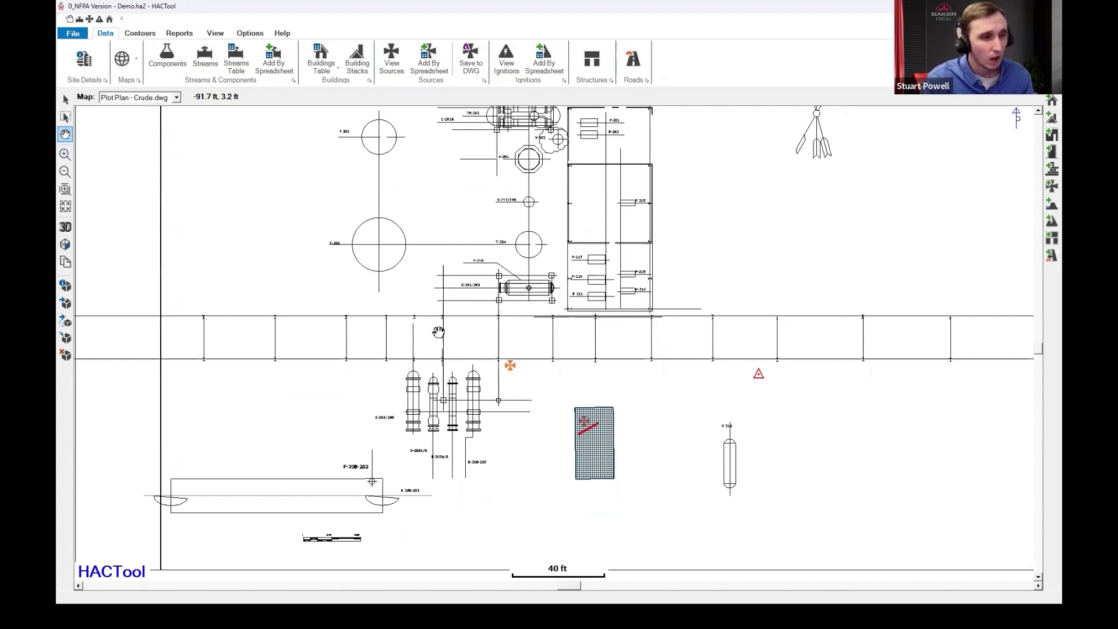
drag(541, 368, 540, 369)
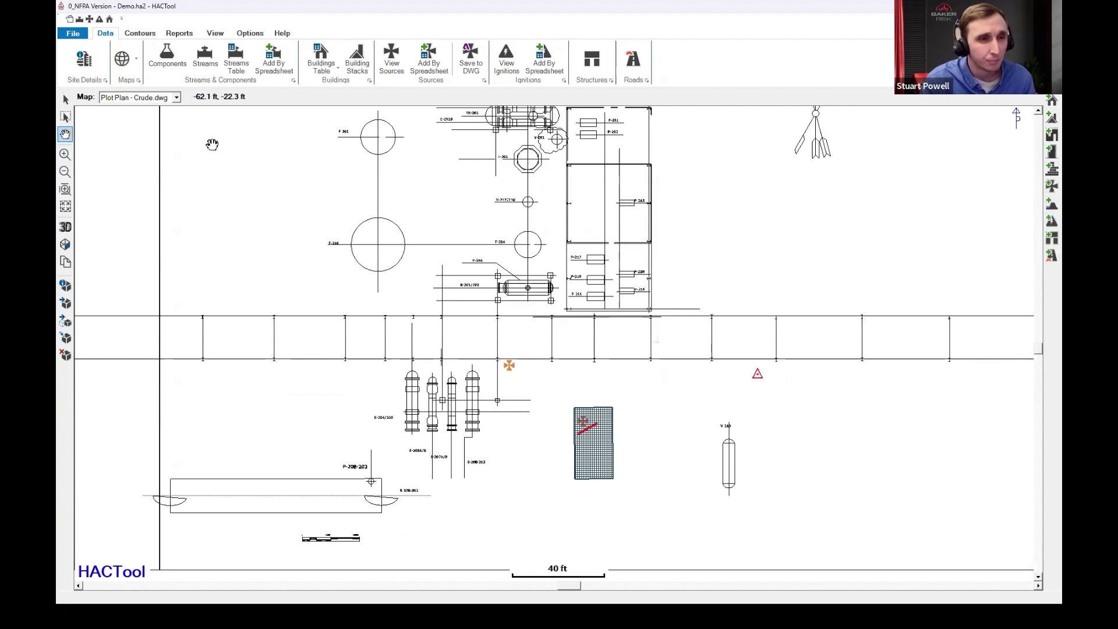
click(168, 69)
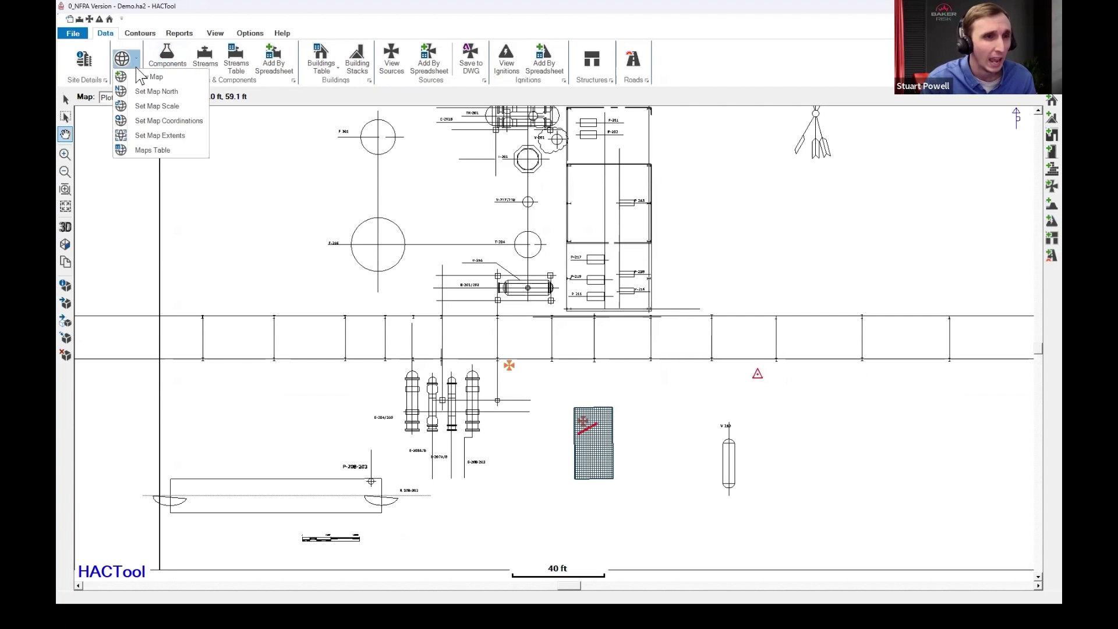
click(155, 63)
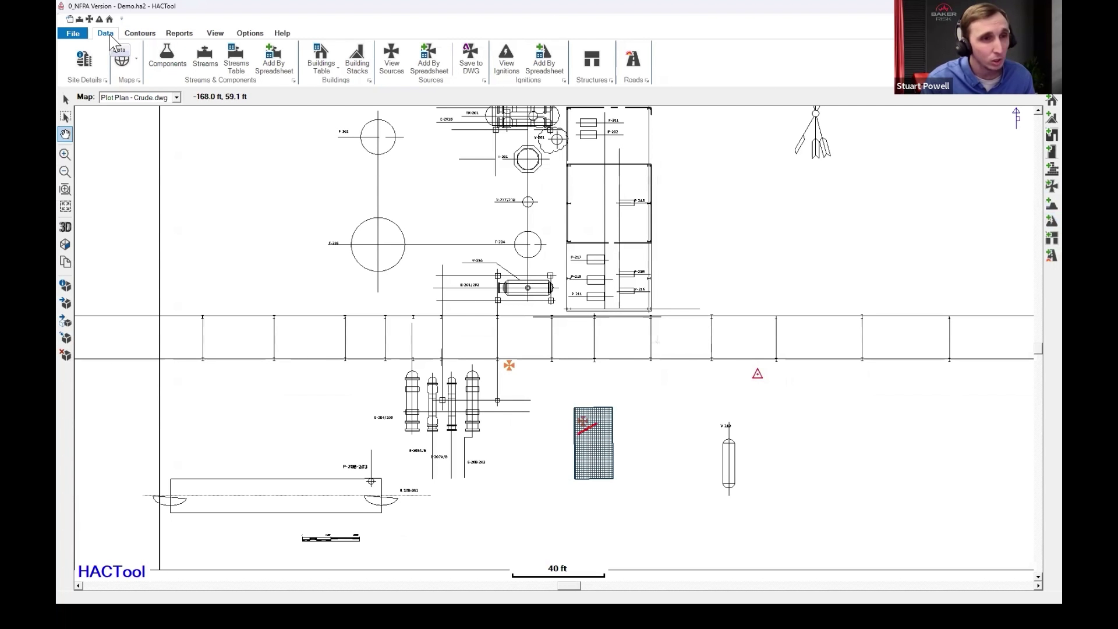
click(126, 60)
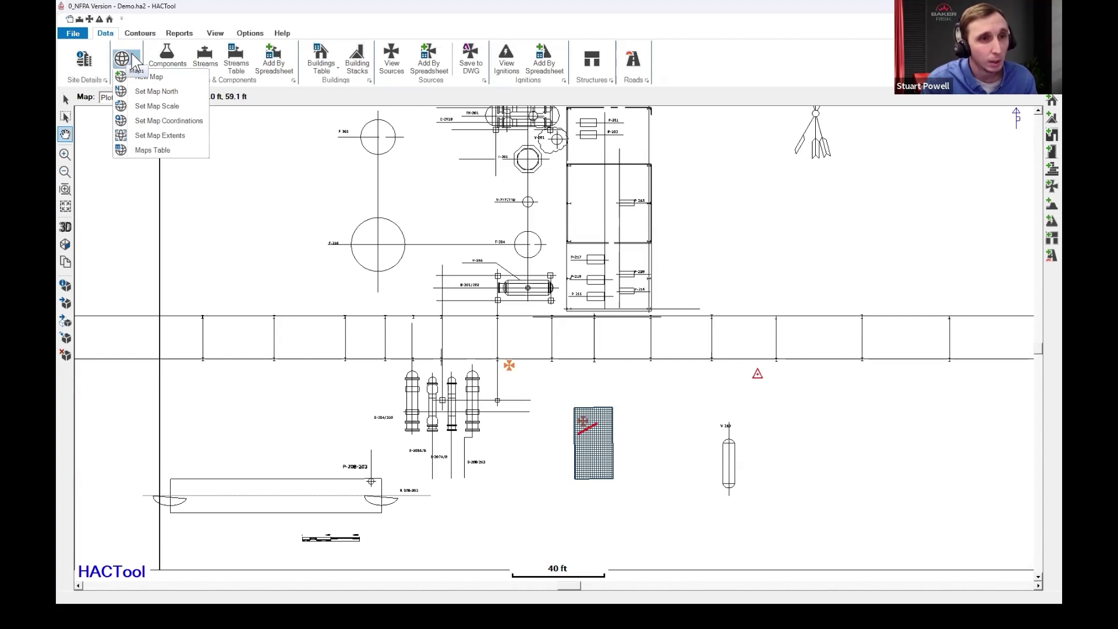
click(137, 54)
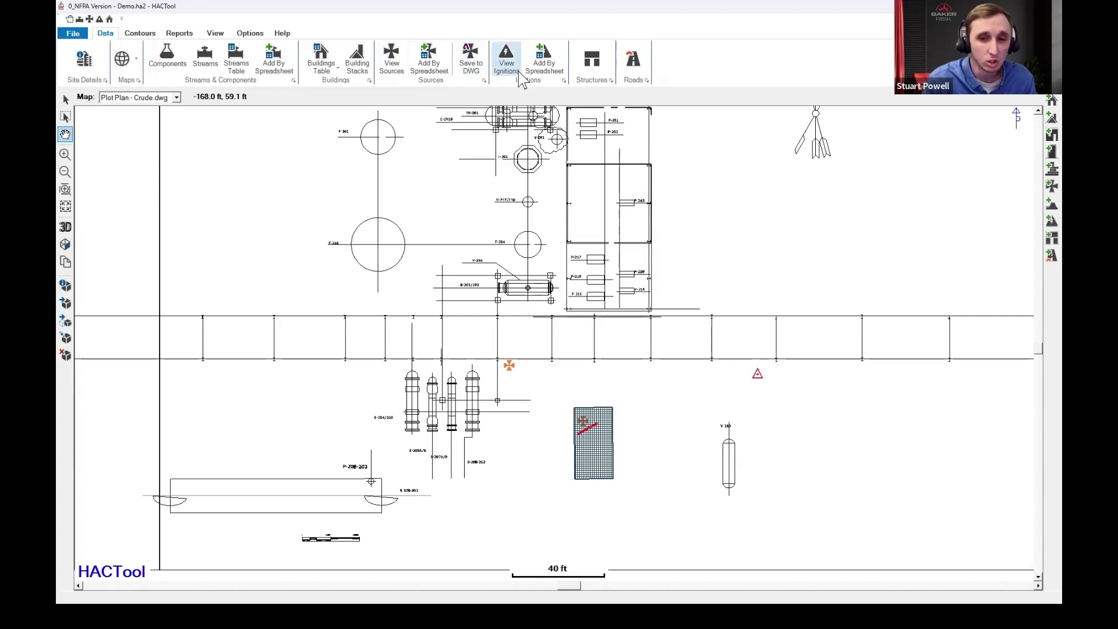
Examine the two release sources, the hatched building and the ignition source between the heat exchangers and V-219.
click(65, 135)
drag(506, 412, 476, 395)
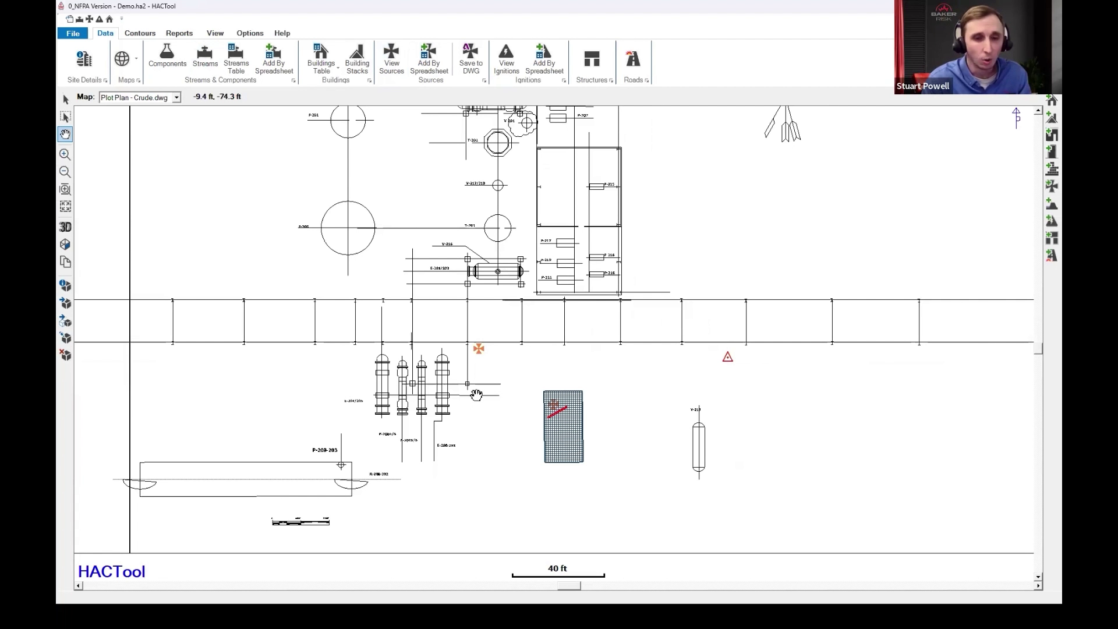
scroll(430, 407, up, 1)
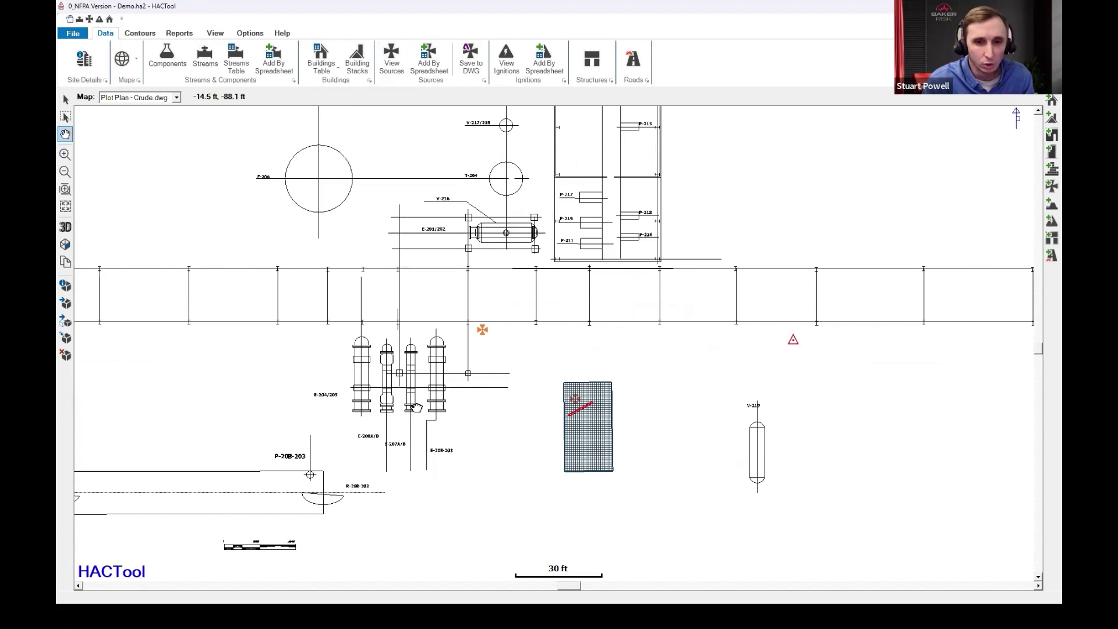
drag(429, 408, 448, 382)
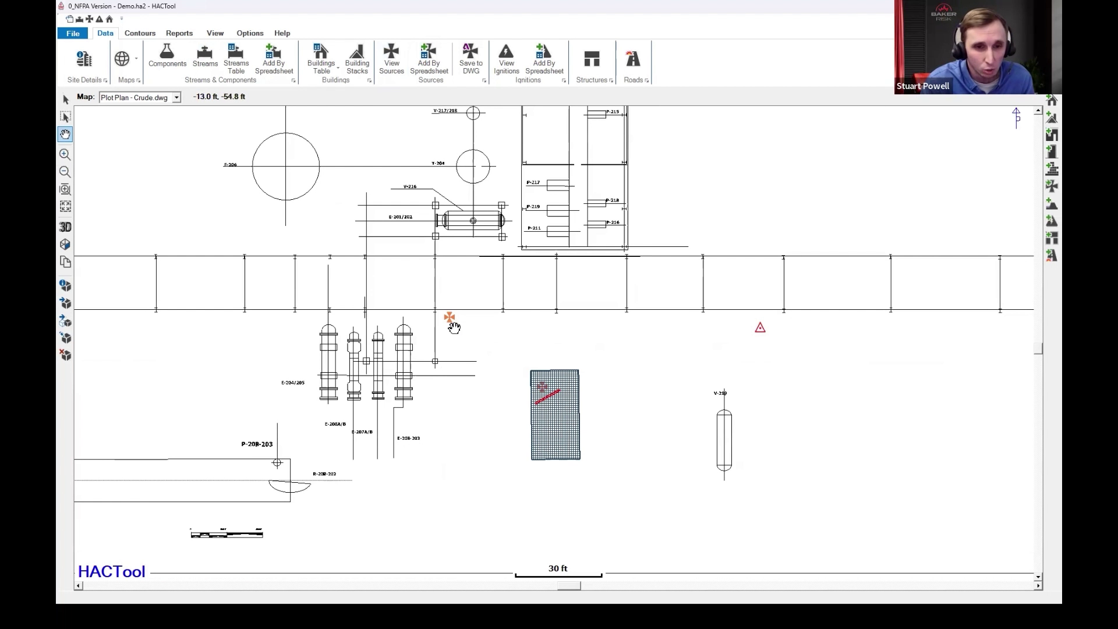
scroll(454, 326, up, 3)
drag(450, 317, 405, 287)
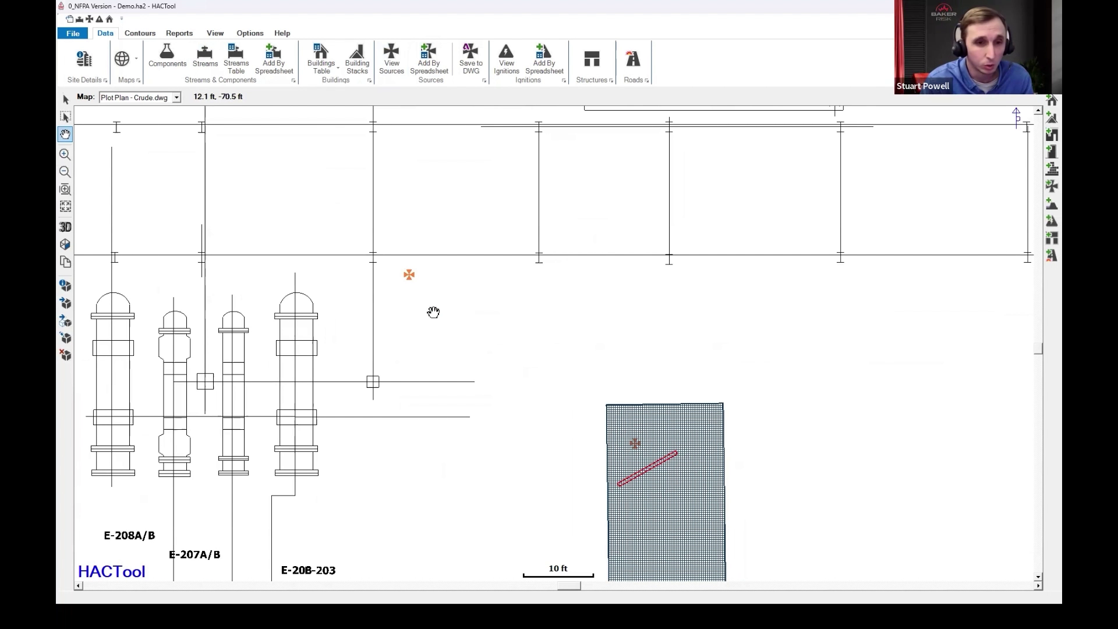
scroll(637, 445, down, 2)
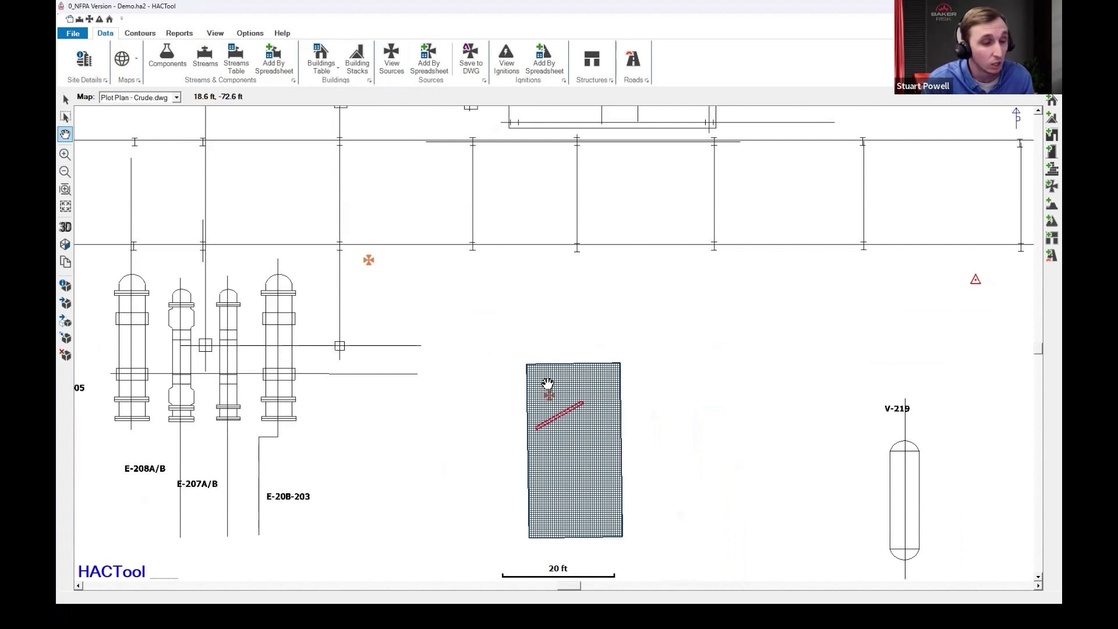
drag(552, 386, 538, 390)
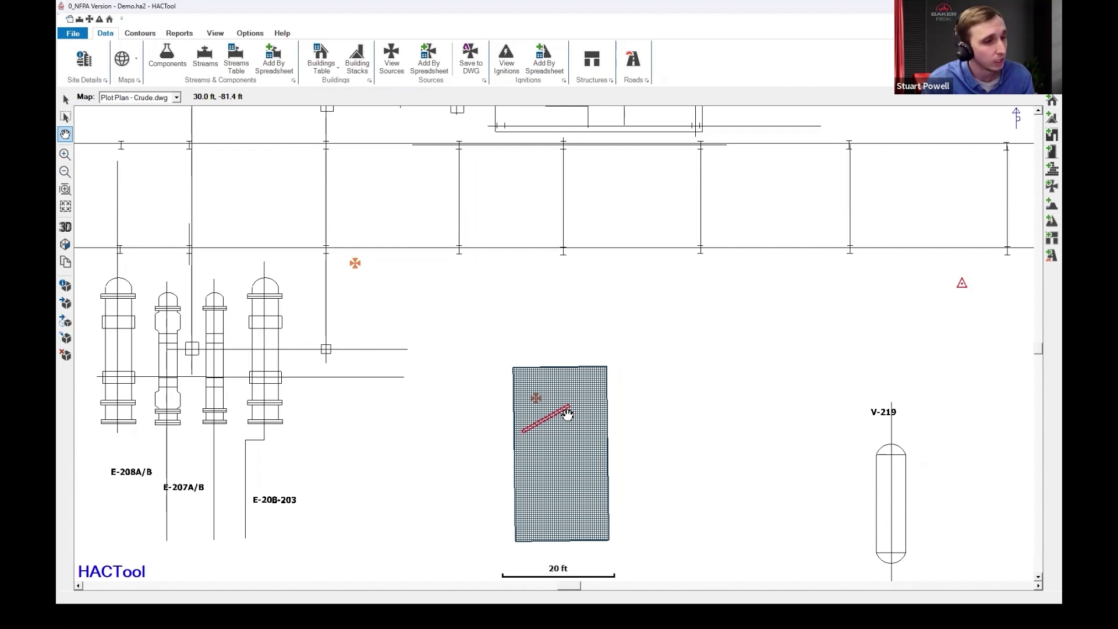
drag(594, 345, 555, 414)
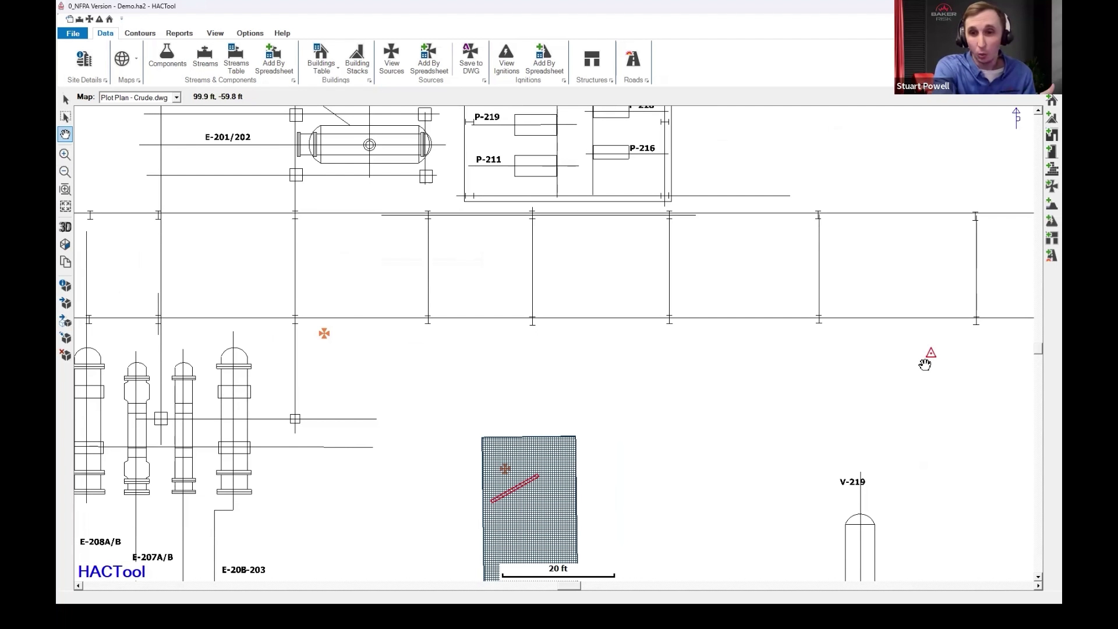
drag(721, 354, 747, 335)
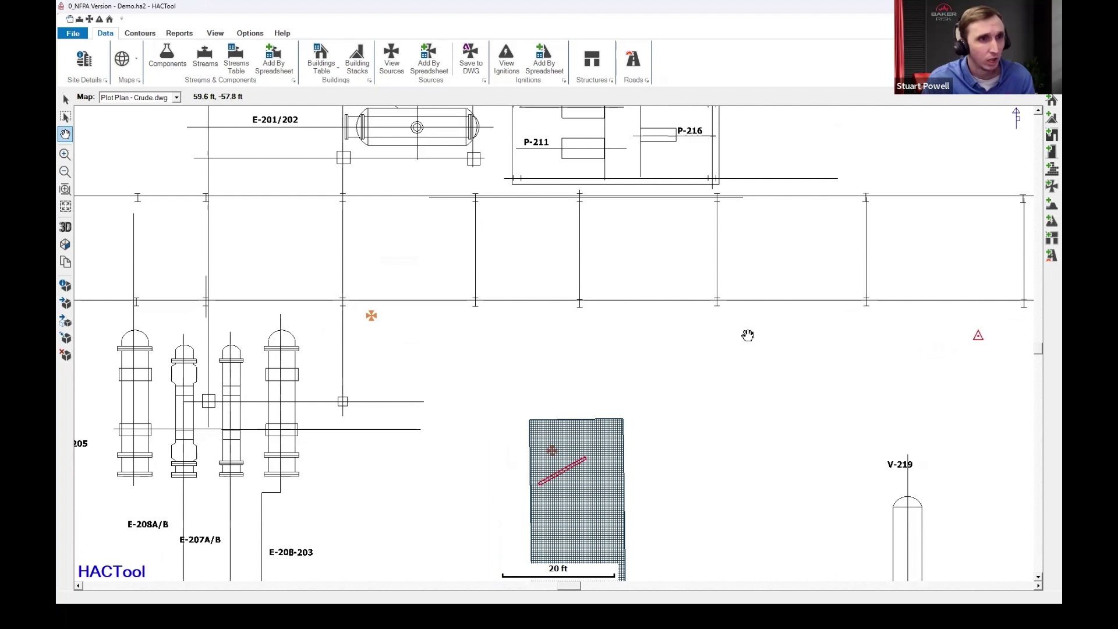
drag(767, 329, 755, 312)
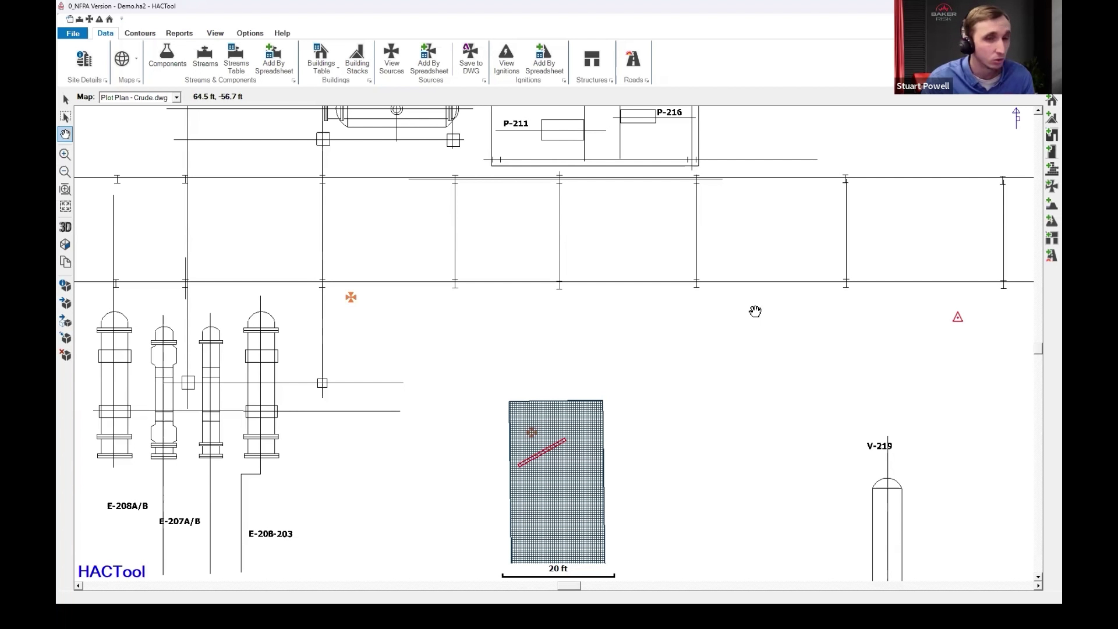
scroll(598, 295, down, 3)
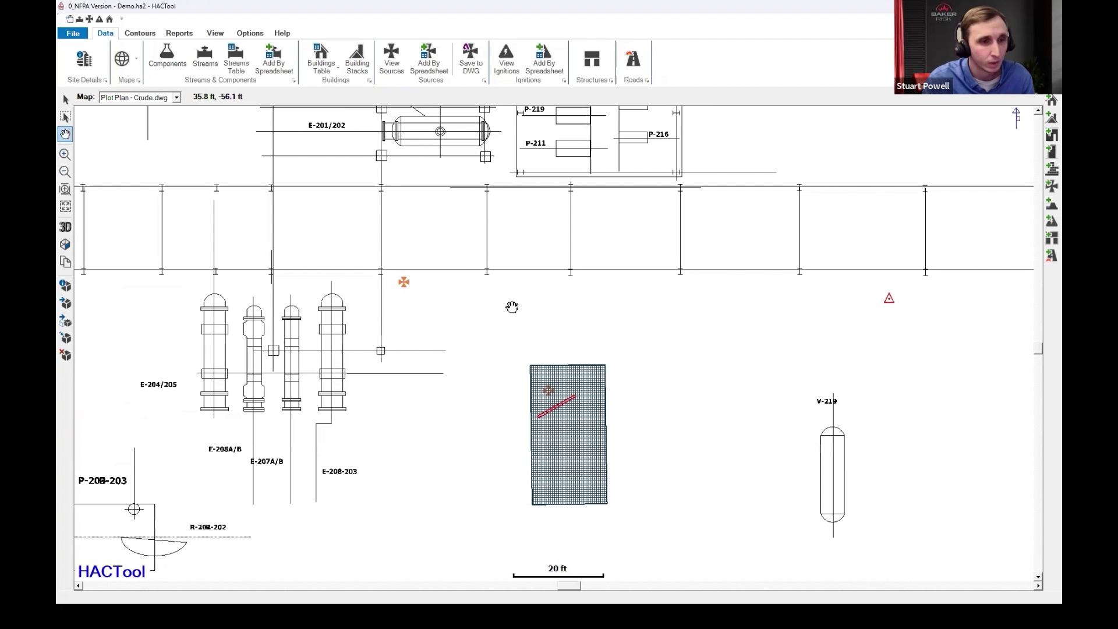
Open the properties of the release source just below the pipe rack, keeping the source visible beside the dialog.
click(65, 338)
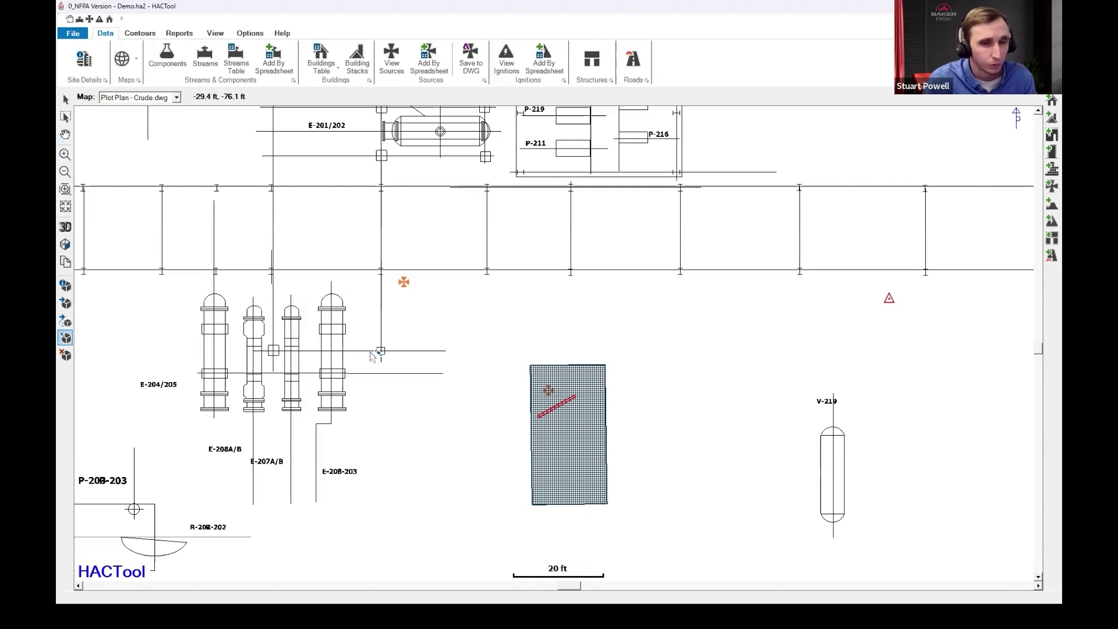
click(405, 285)
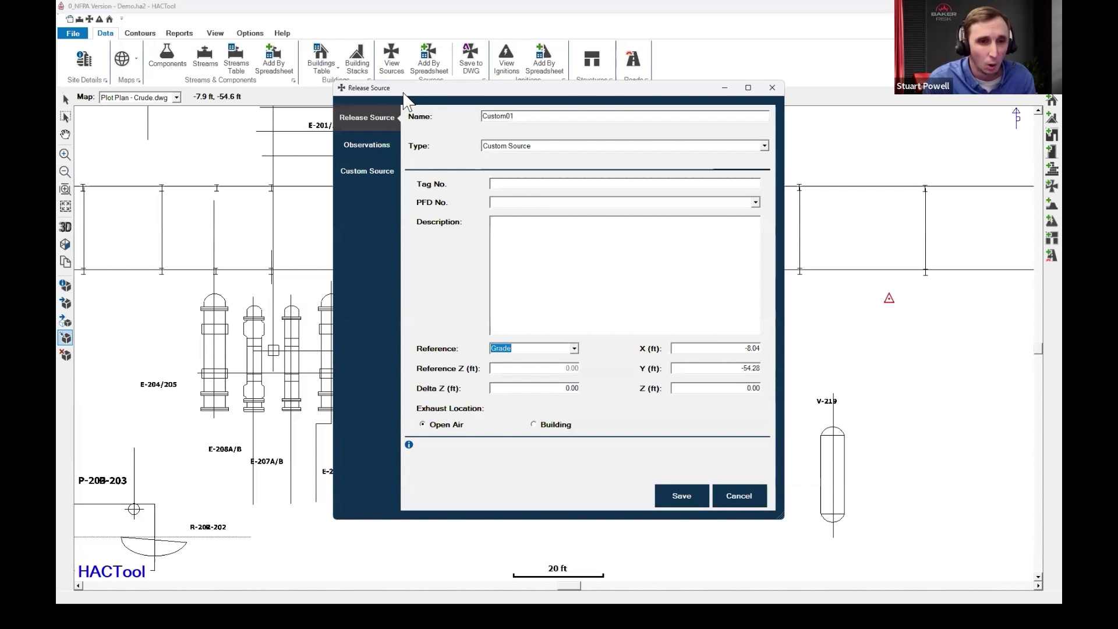
drag(405, 95, 531, 138)
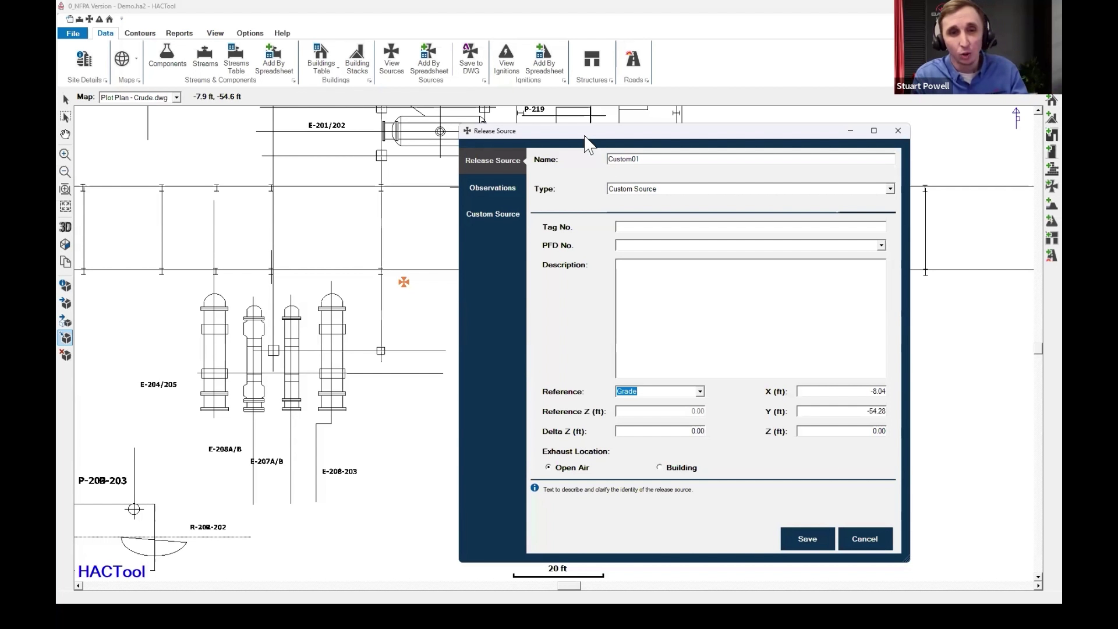
drag(583, 133, 550, 133)
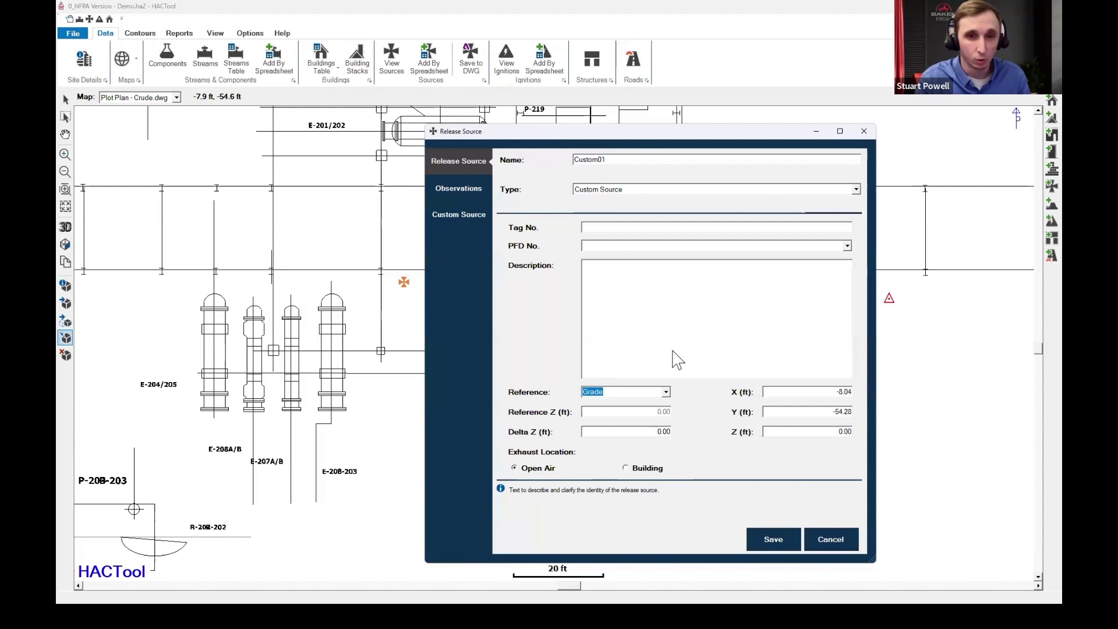
Review the release source's name, available equipment types and description field, keeping the type as Custom Source.
drag(608, 159, 554, 152)
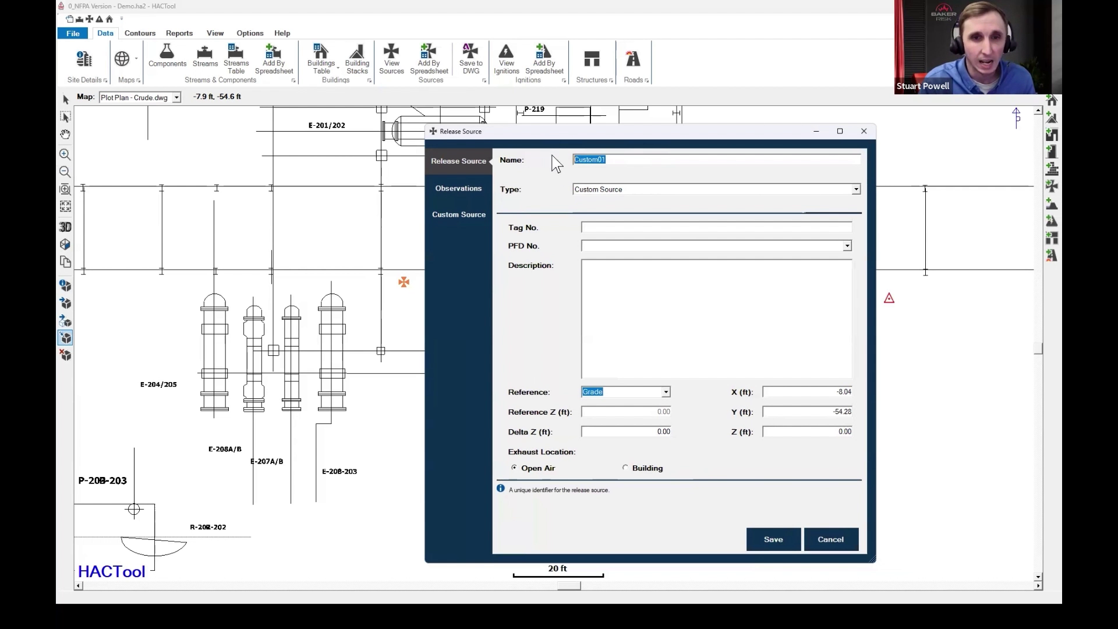
click(651, 193)
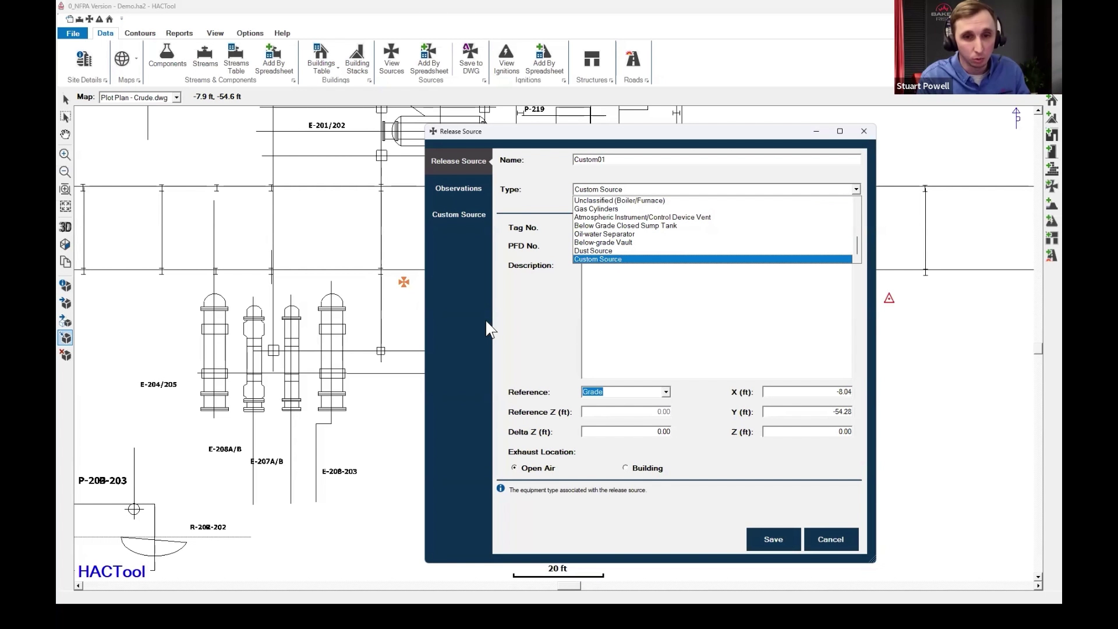
click(463, 333)
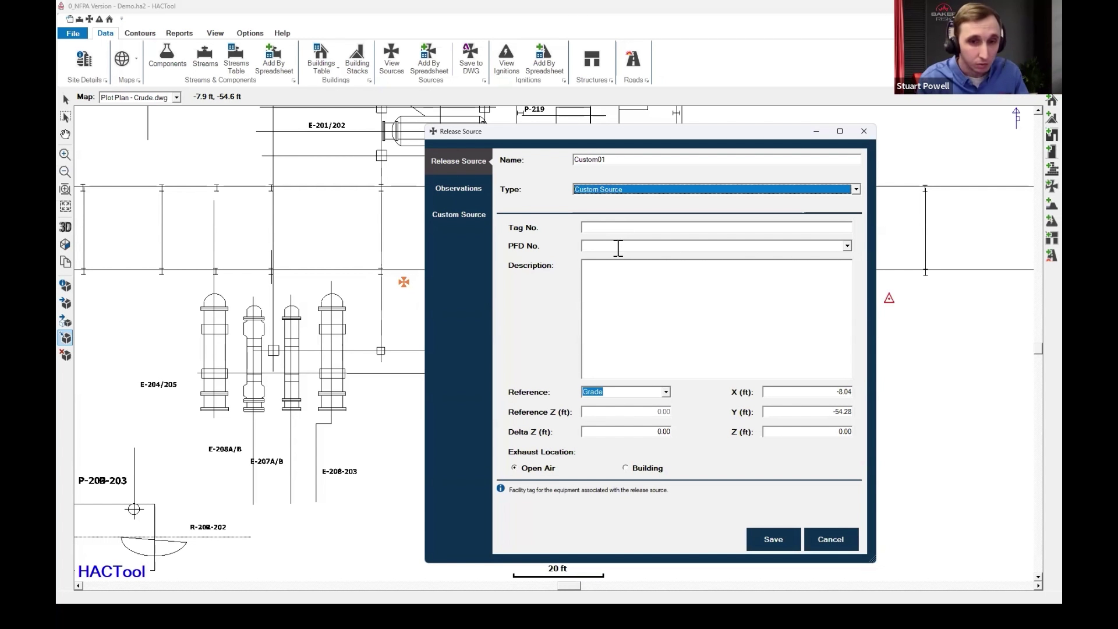
click(630, 286)
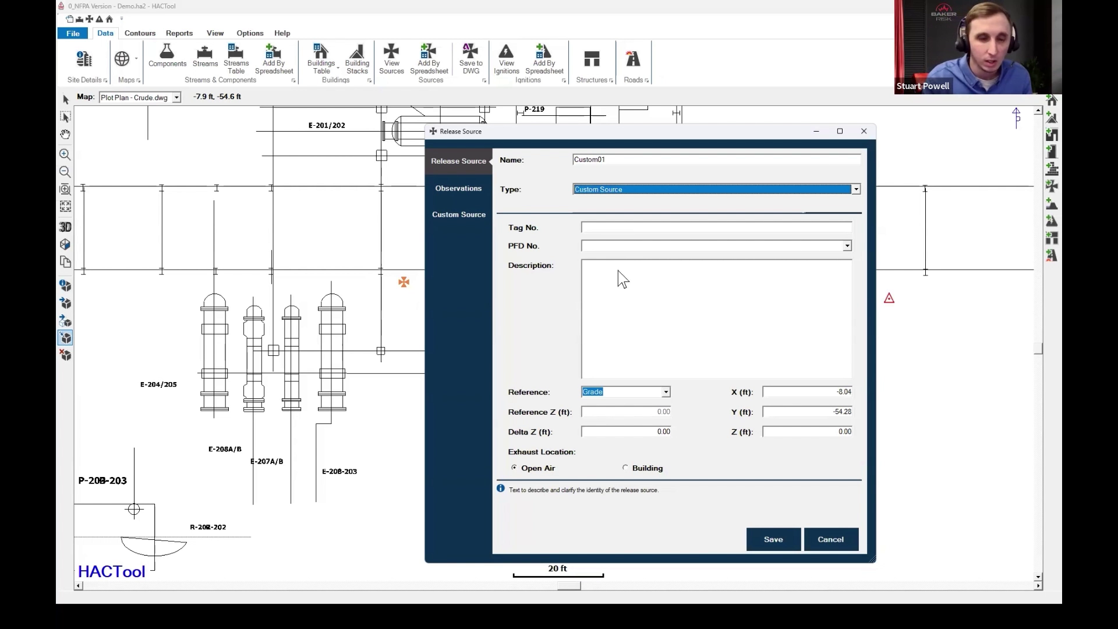
Review the release source's observation notes and photo fields, and its custom shape, division, group and AIT settings.
click(466, 188)
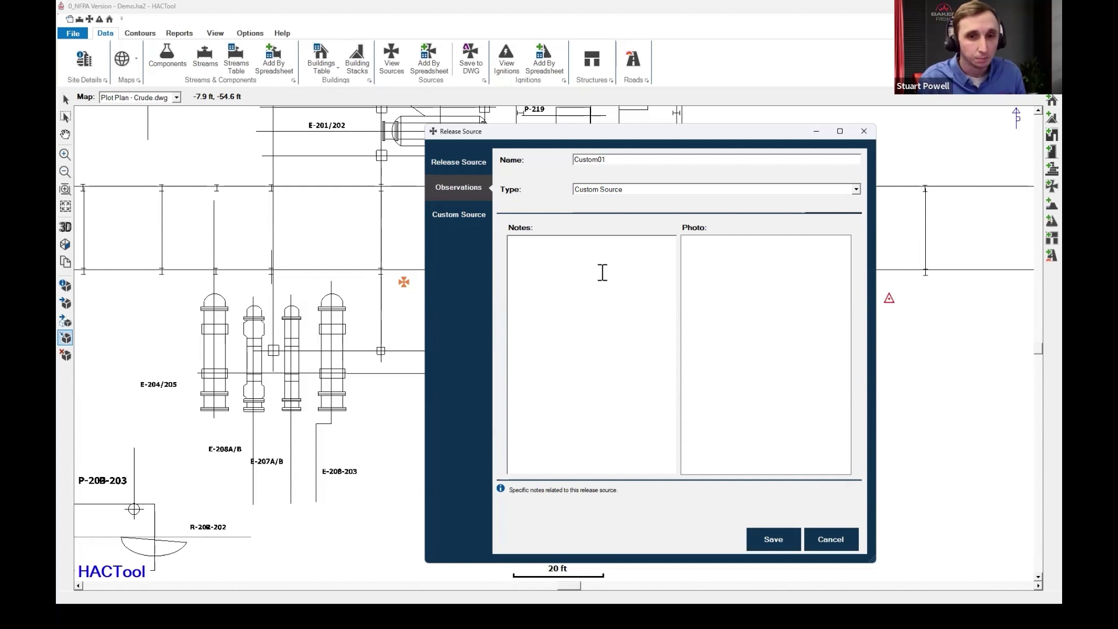
click(461, 219)
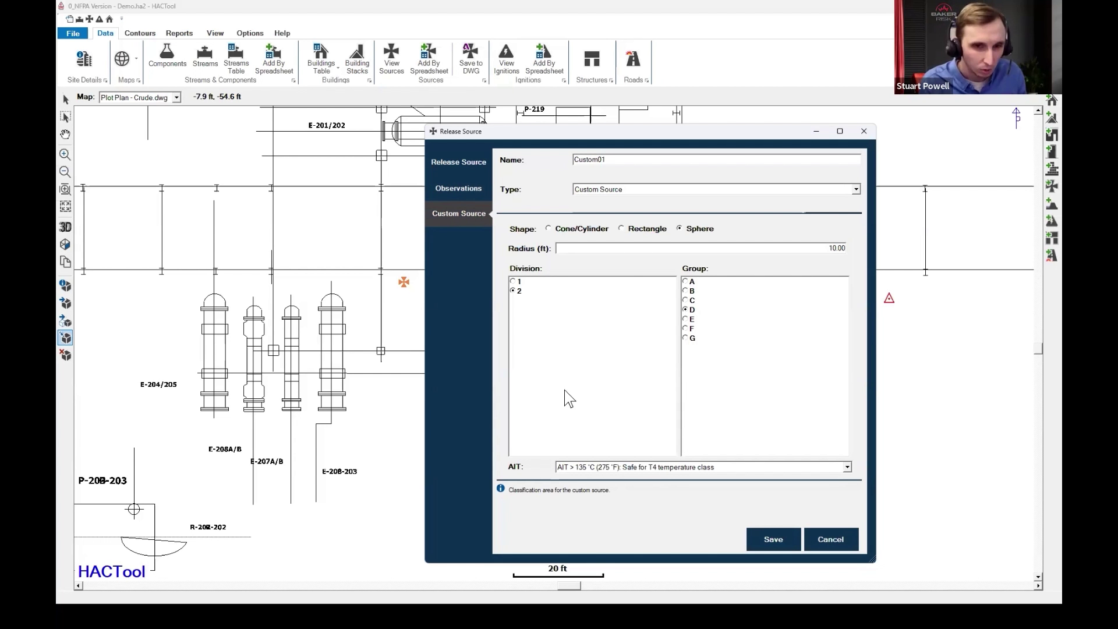
Compare the Cone/Cylinder, Rectangle and Sphere shape options for the custom source and close its properties without saving.
mouse_move(565, 230)
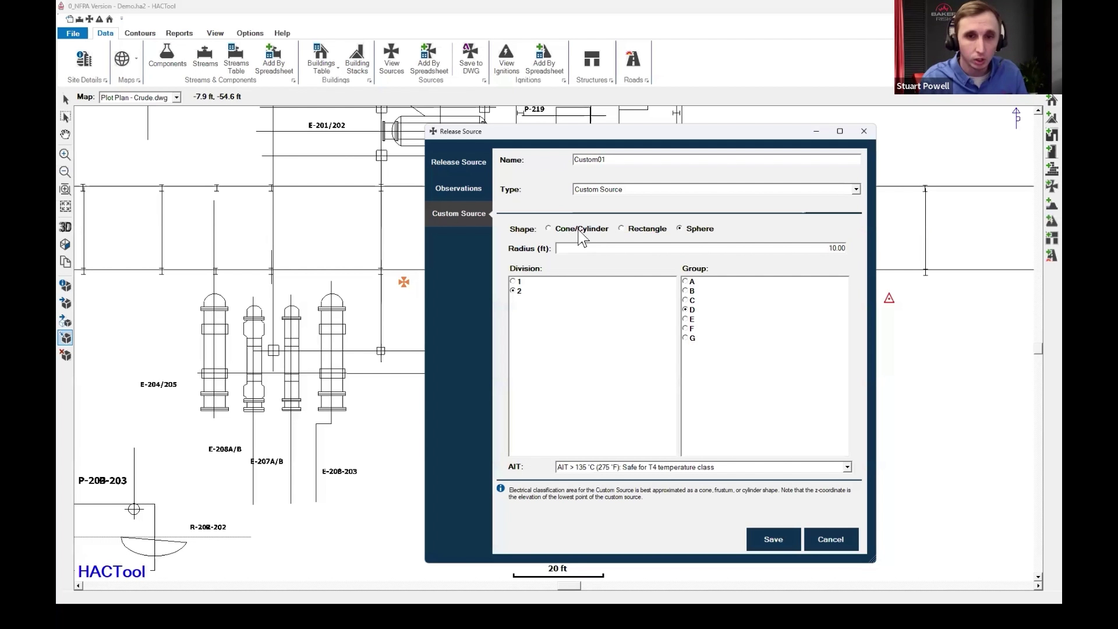
mouse_move(629, 233)
mouse_move(683, 233)
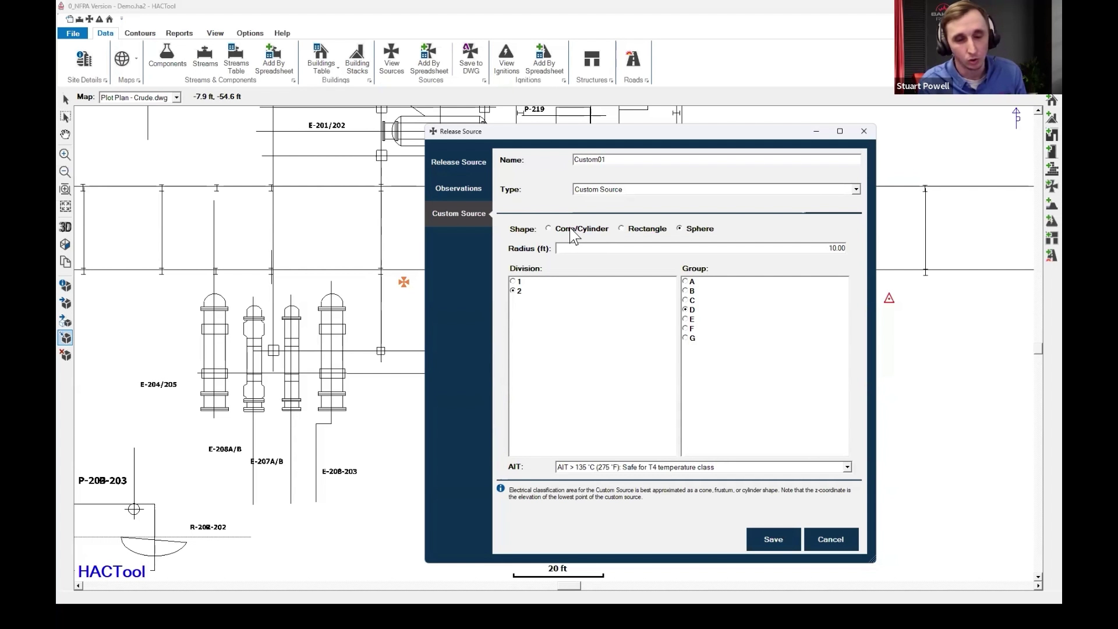
click(827, 541)
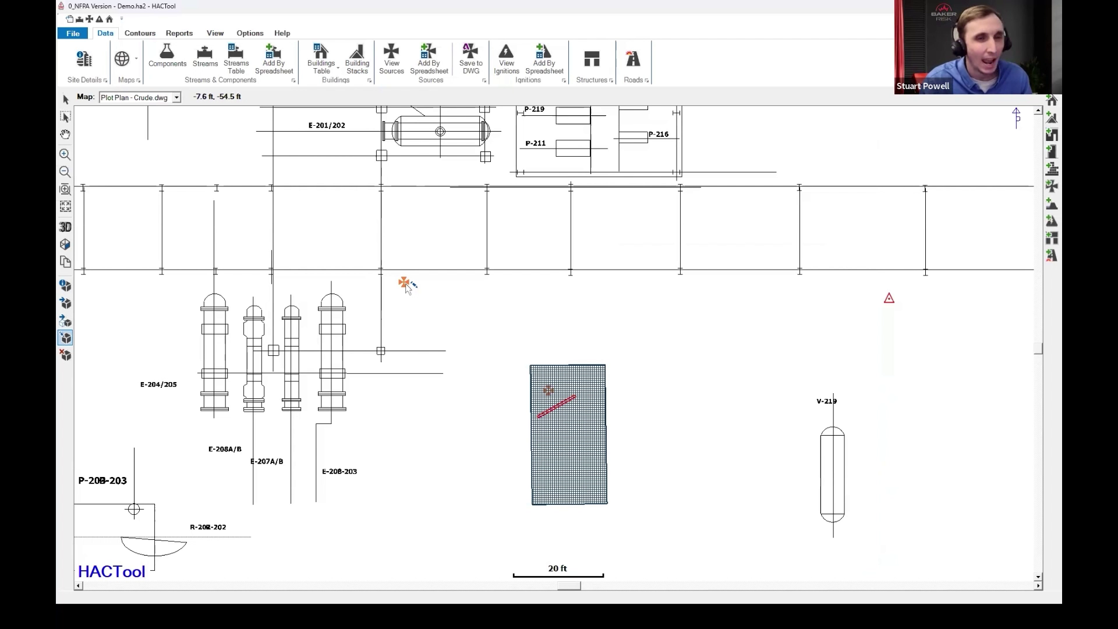
Draw the classification contour for source Custom01 using the default Class I contour set.
click(146, 36)
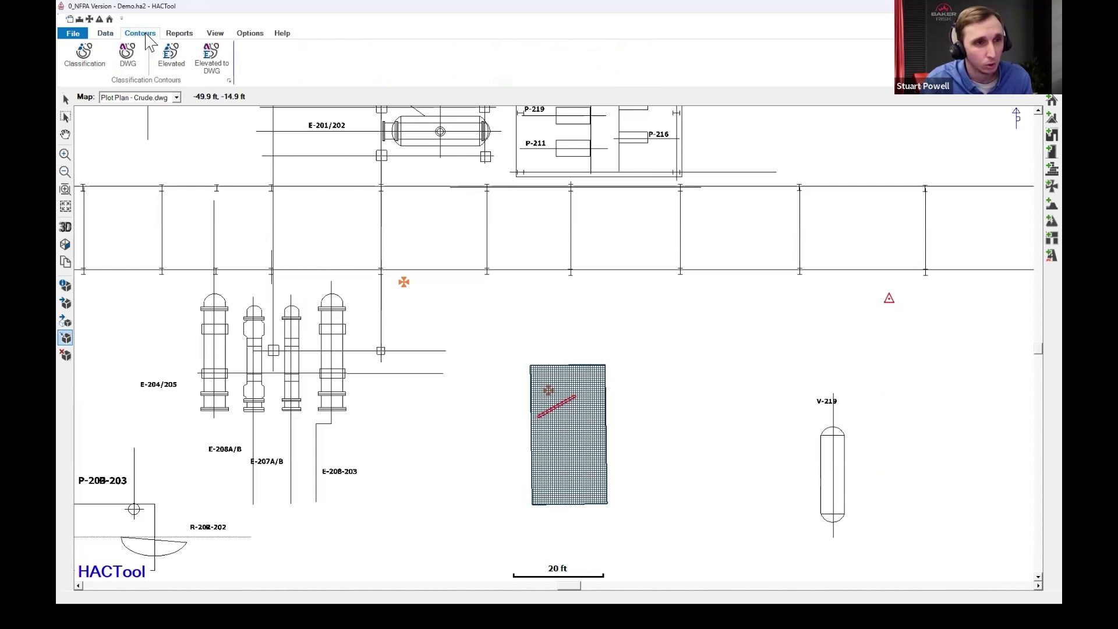
click(85, 59)
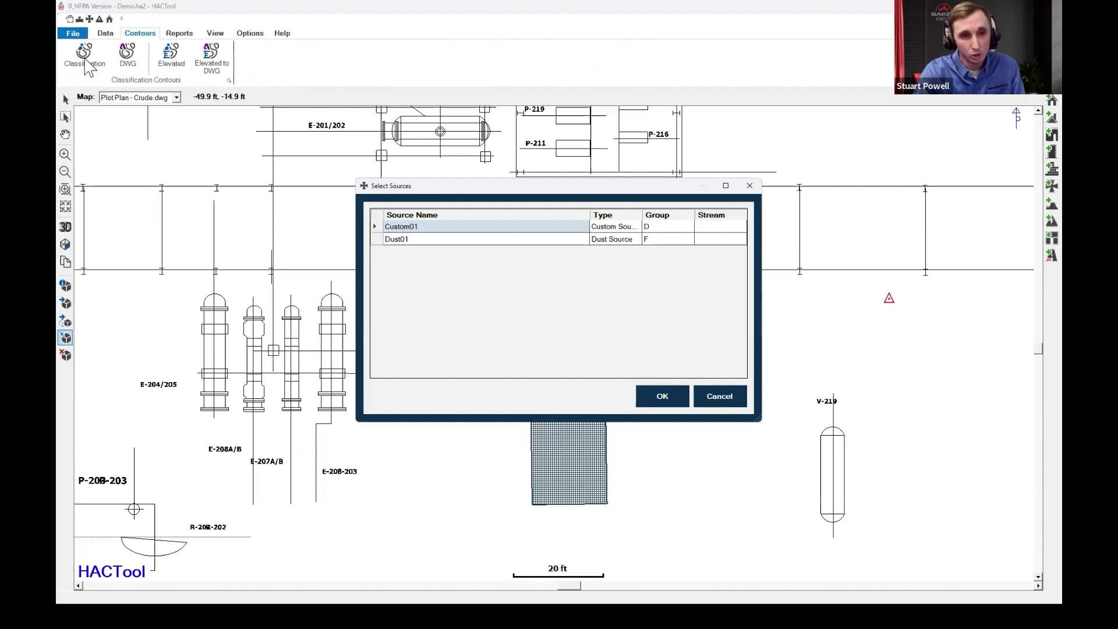
click(376, 227)
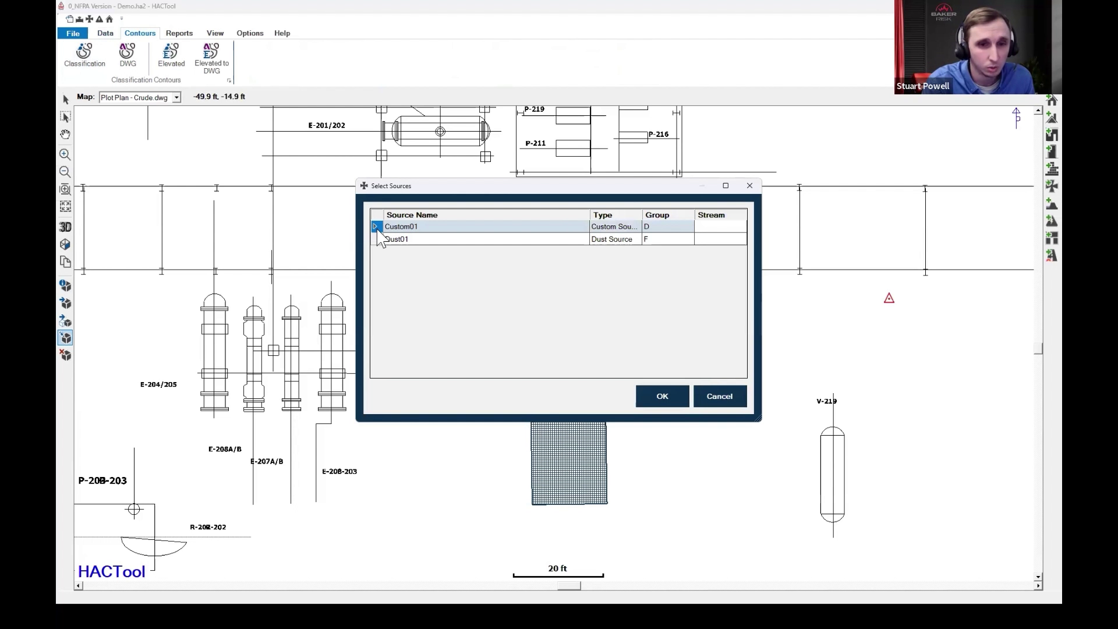
click(661, 400)
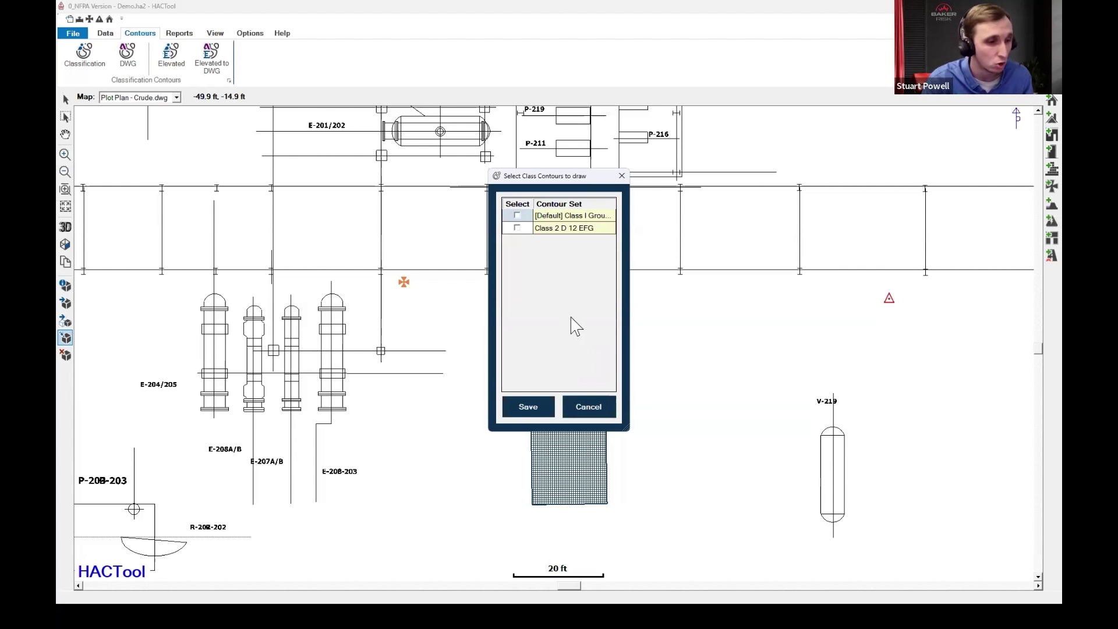
click(517, 215)
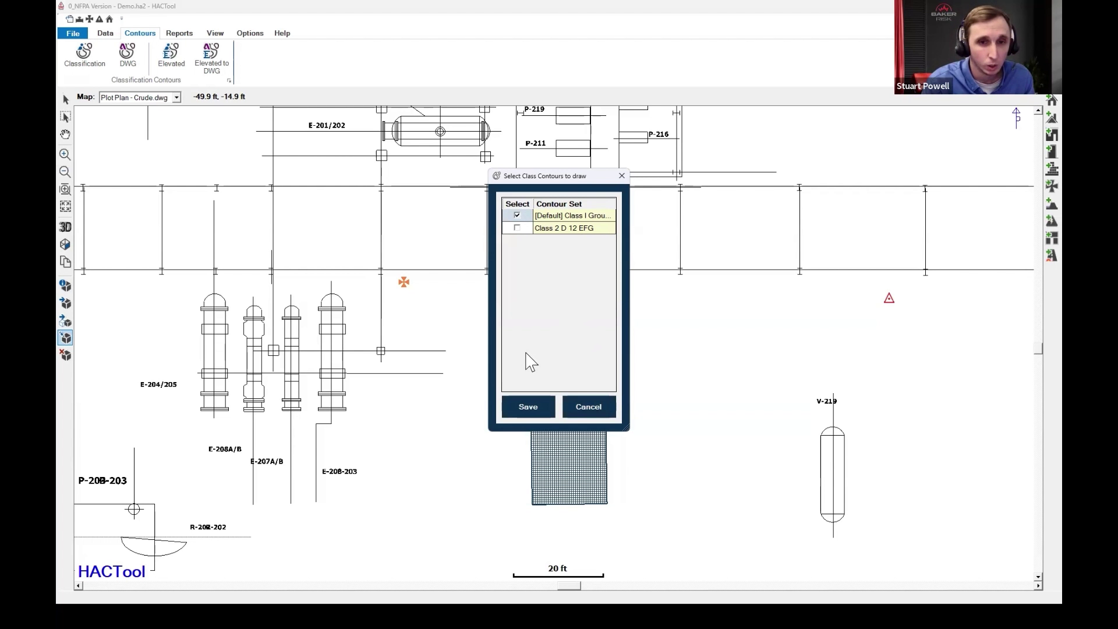
click(529, 407)
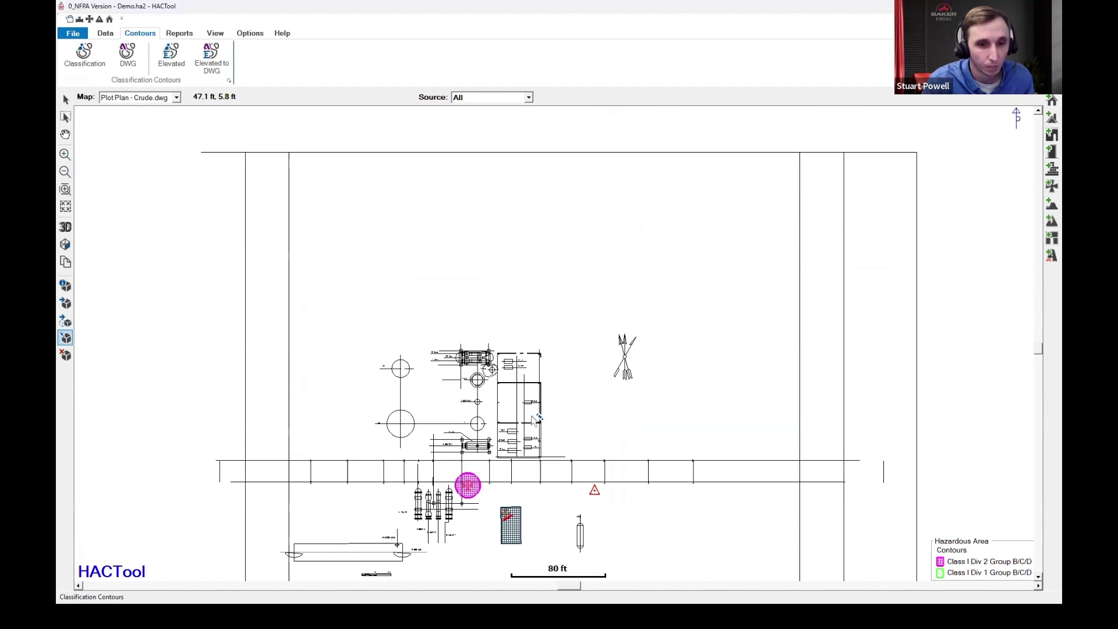
Examine the contour drawn around the release source below the pipe rack at close range.
click(64, 134)
drag(330, 379, 335, 325)
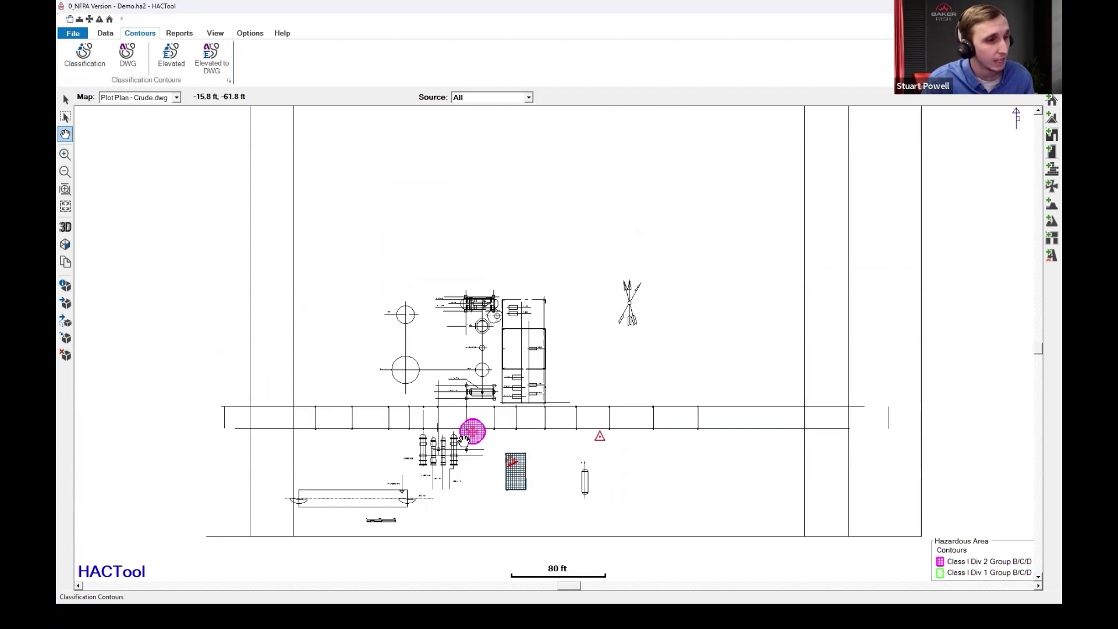
scroll(466, 438, up, 4)
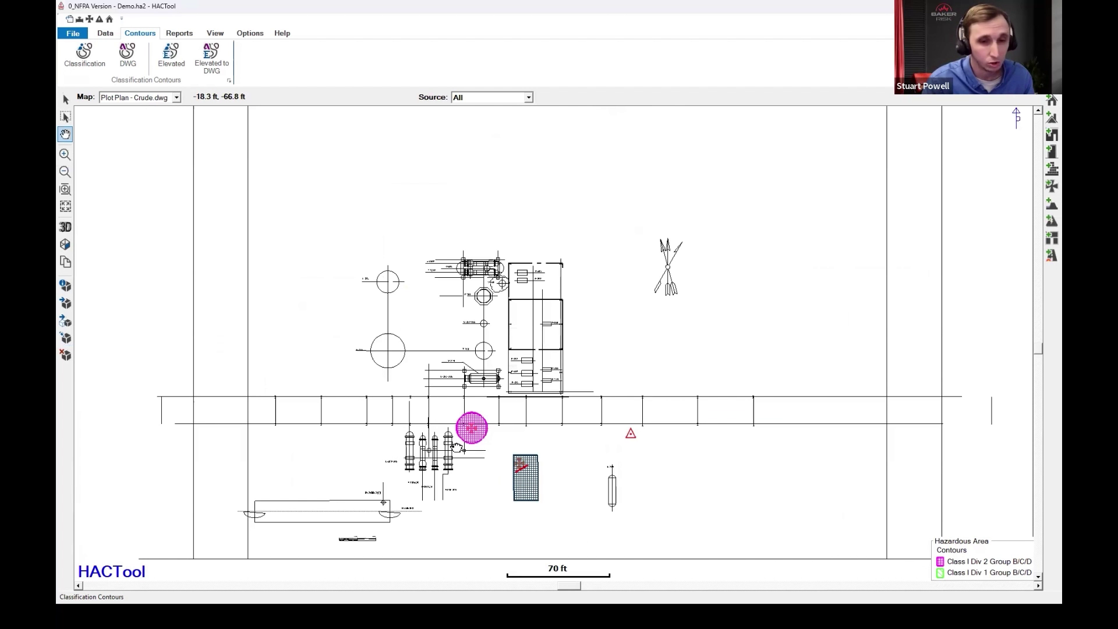
scroll(479, 419, up, 2)
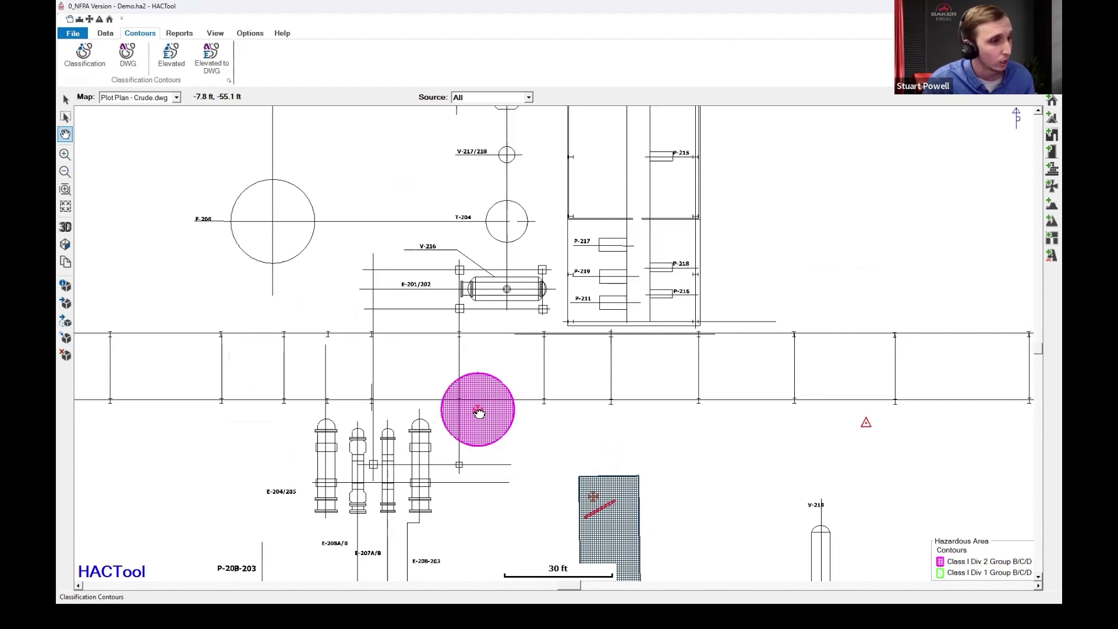
scroll(479, 413, up, 4)
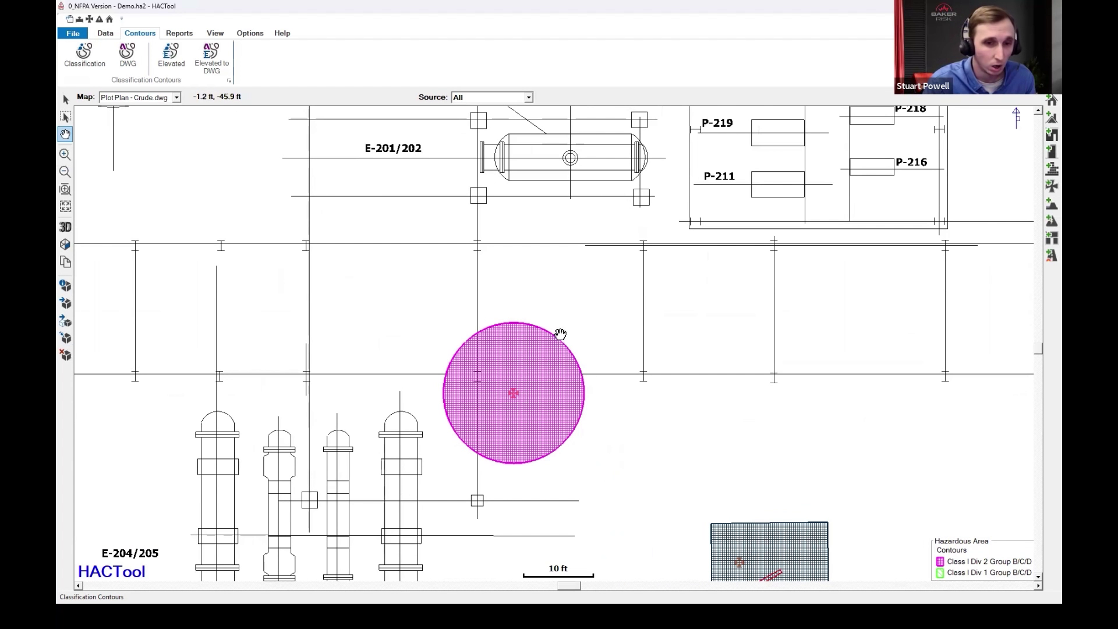
mouse_move(511, 412)
mouse_down()
mouse_move(525, 430)
mouse_move(539, 407)
mouse_move(528, 400)
mouse_up()
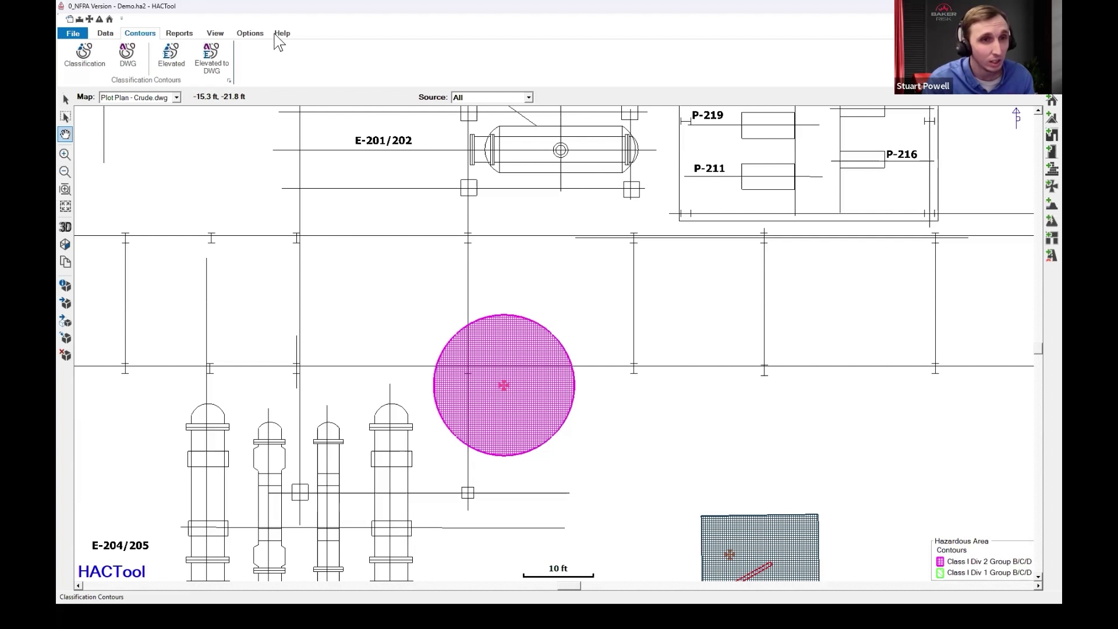
Review the contour sets' class, division and group assignments and the default set's hatches and colors, leaving everything unchanged.
click(251, 34)
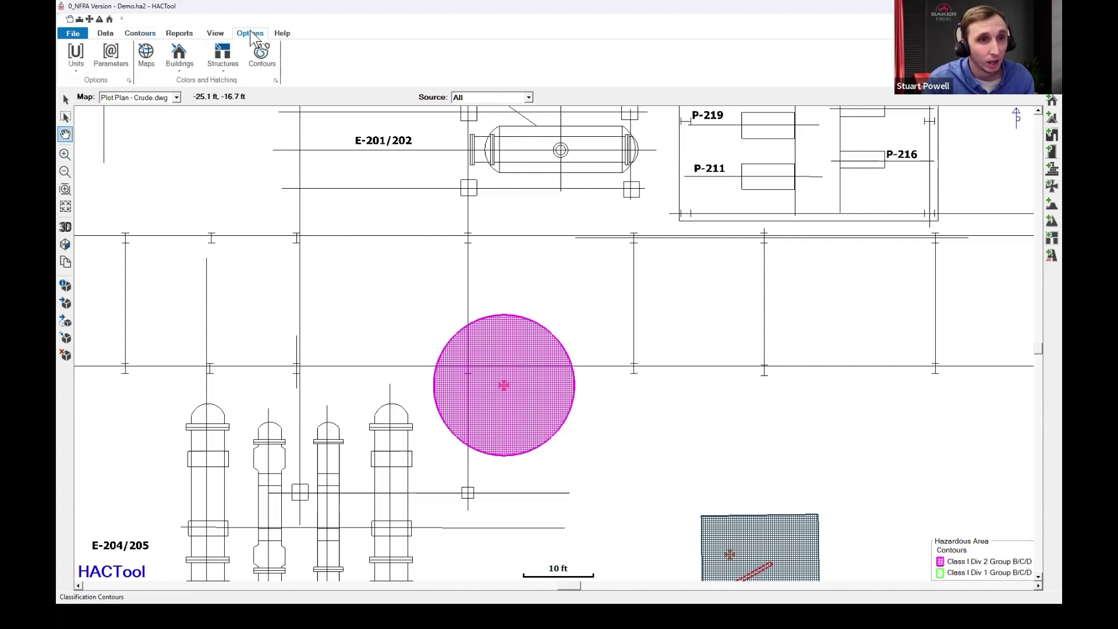
click(265, 67)
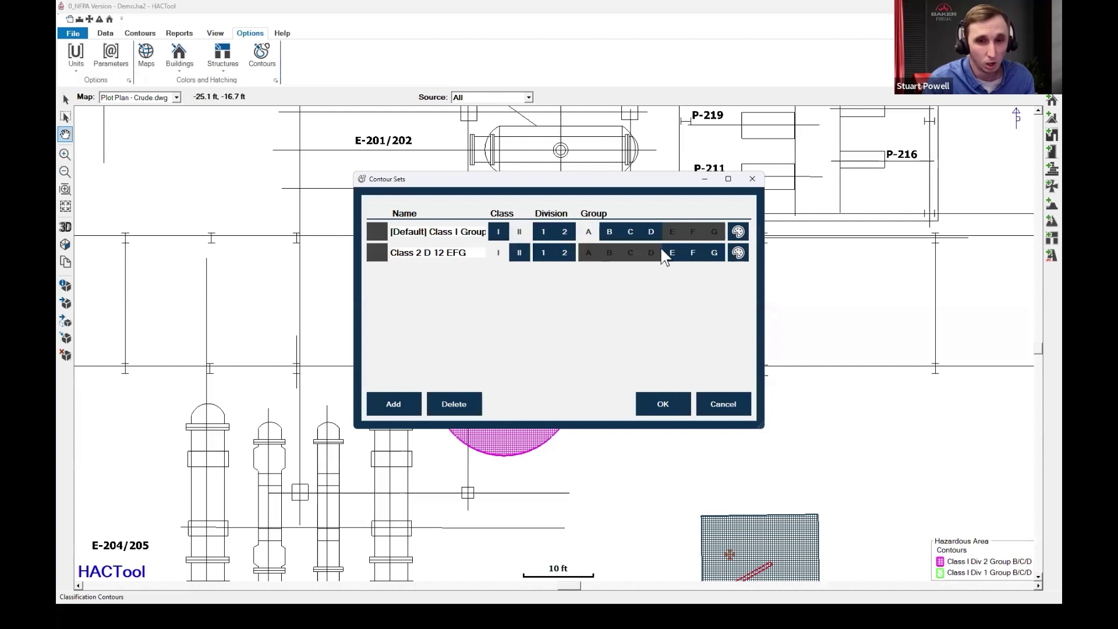
click(738, 233)
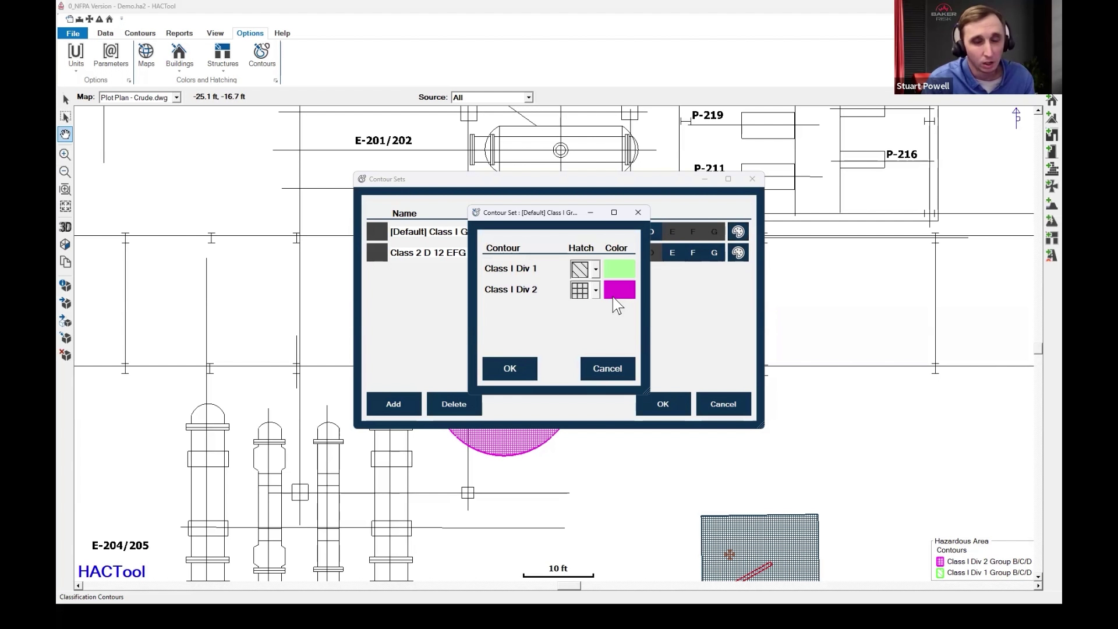
click(619, 372)
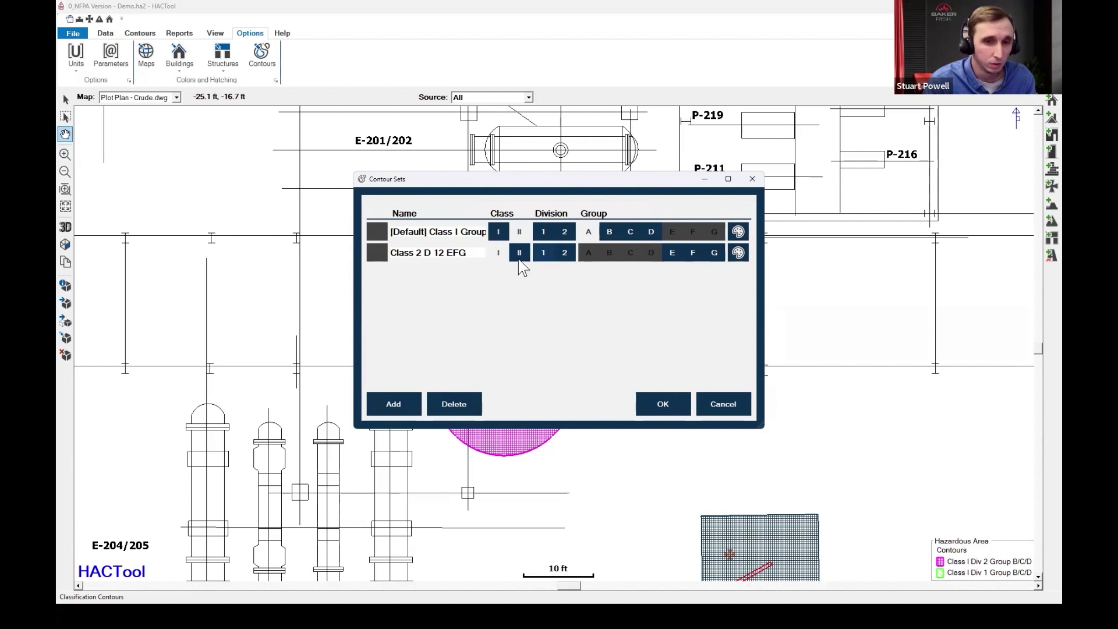
click(733, 411)
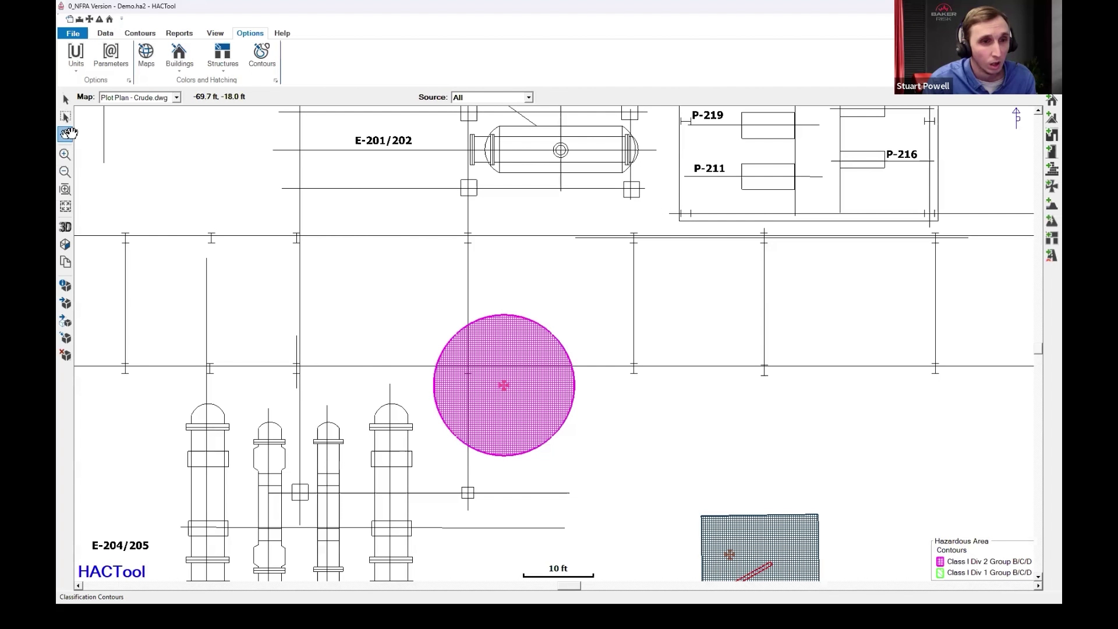
Inspect the source's contour and the hatched building in 3D from opposite sides, and return to the 2D plan.
drag(397, 325, 429, 291)
drag(484, 330, 456, 316)
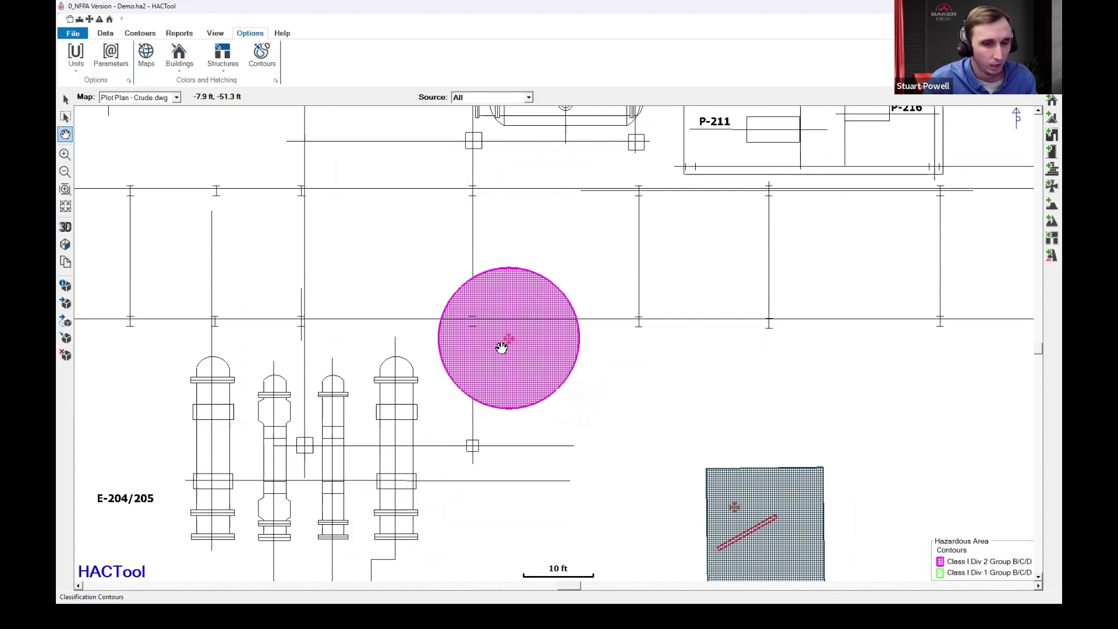
mouse_move(527, 357)
mouse_down()
mouse_move(567, 394)
mouse_move(542, 399)
mouse_up()
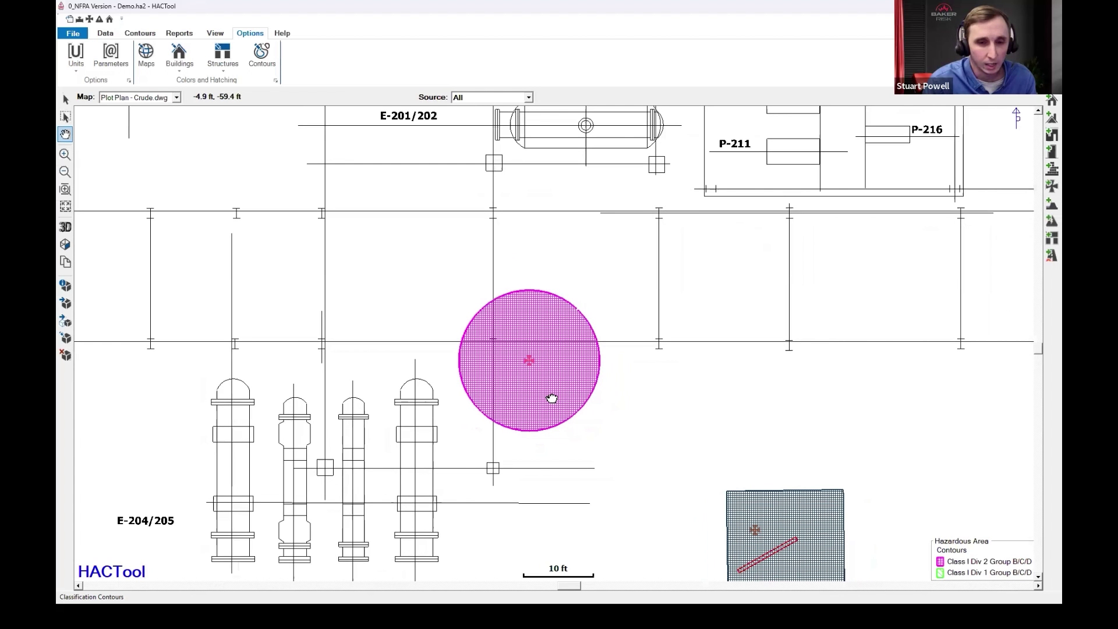
click(69, 228)
scroll(454, 401, up, 2)
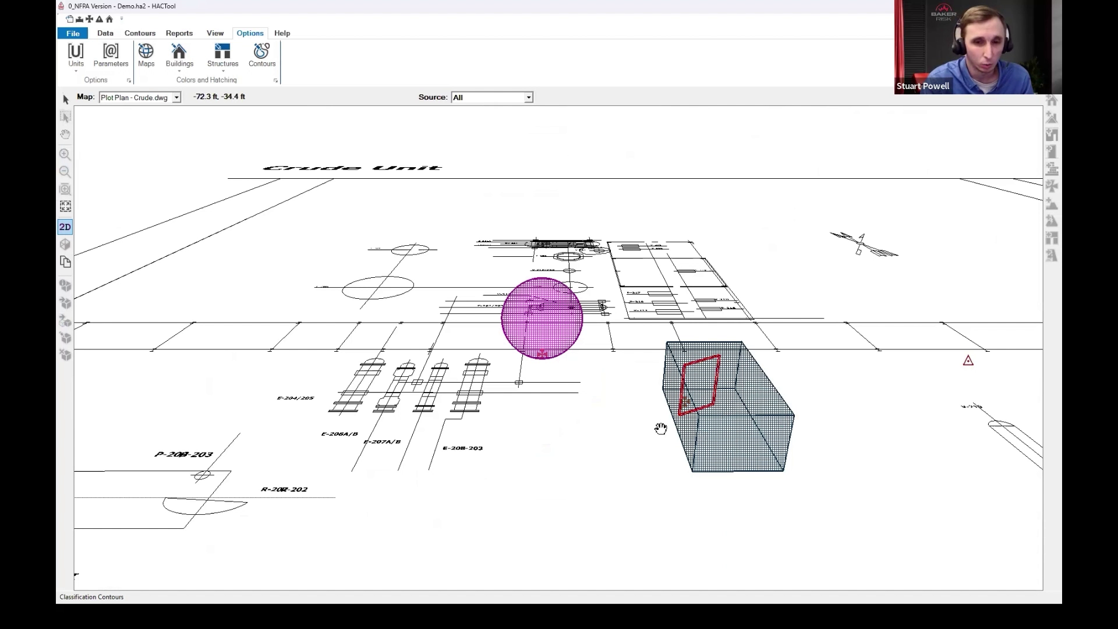
scroll(517, 340, up, 1)
scroll(518, 339, up, 5)
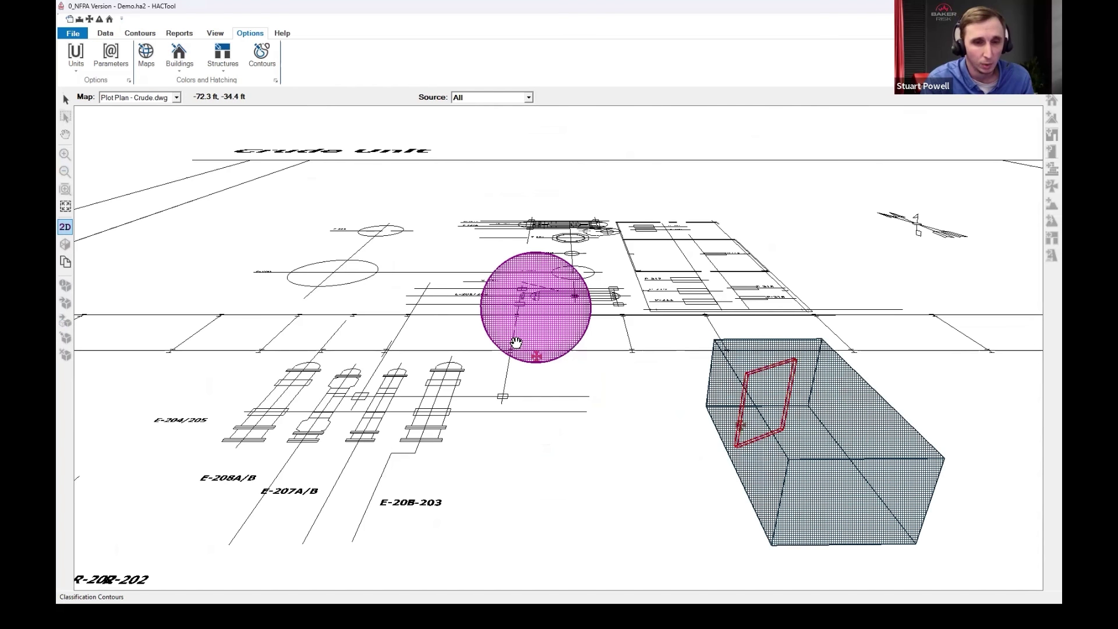
mouse_move(511, 349)
mouse_down()
mouse_move(636, 392)
mouse_move(536, 394)
mouse_move(776, 427)
mouse_move(742, 423)
mouse_up()
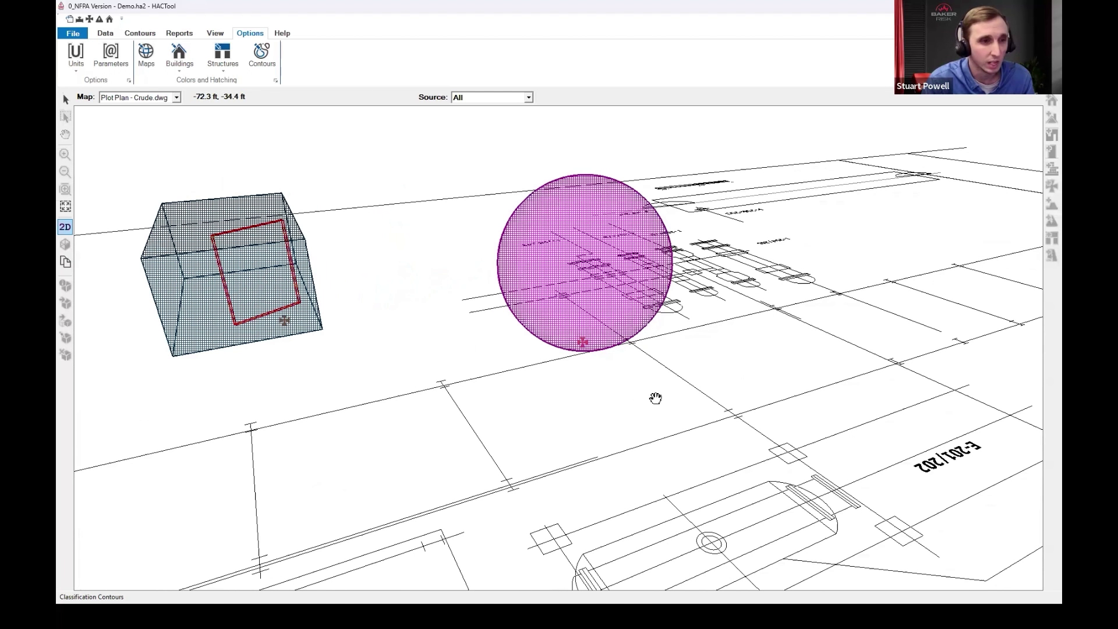
click(66, 227)
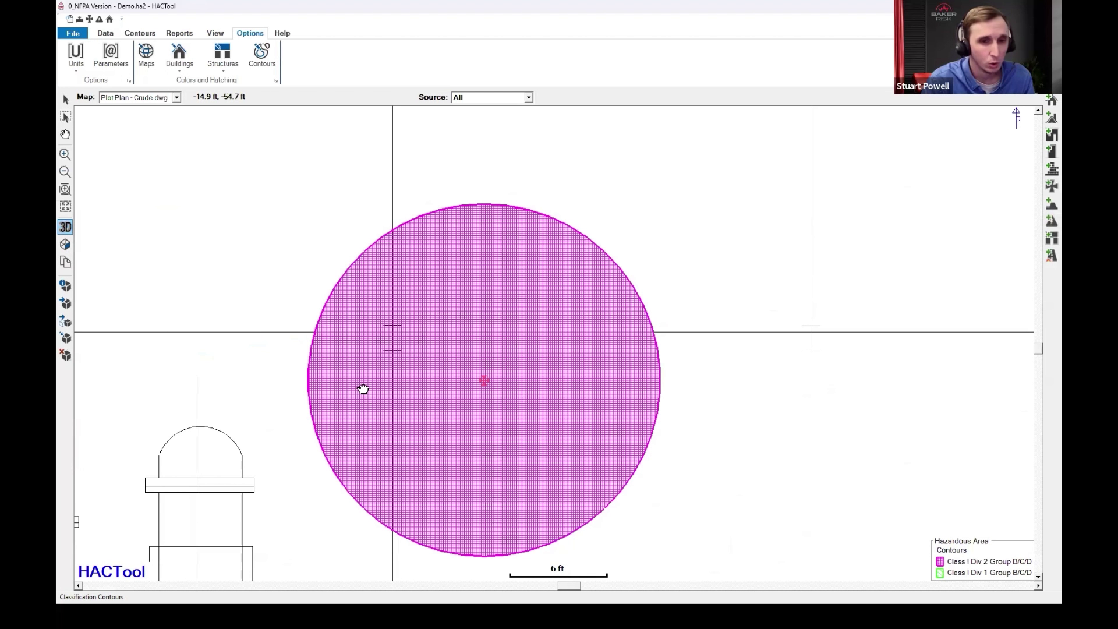
View a cross section along a west-to-east line through the center of the source's contour, and return to the plot plan.
scroll(362, 388, down, 5)
drag(307, 381, 420, 304)
scroll(420, 304, down, 1)
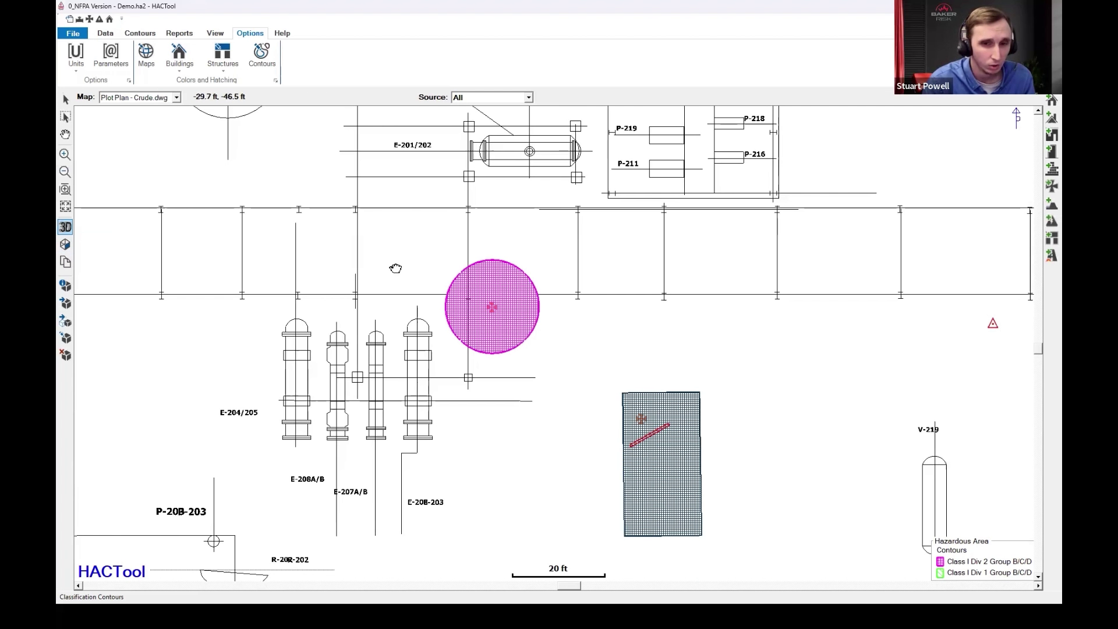
scroll(394, 266, down, 1)
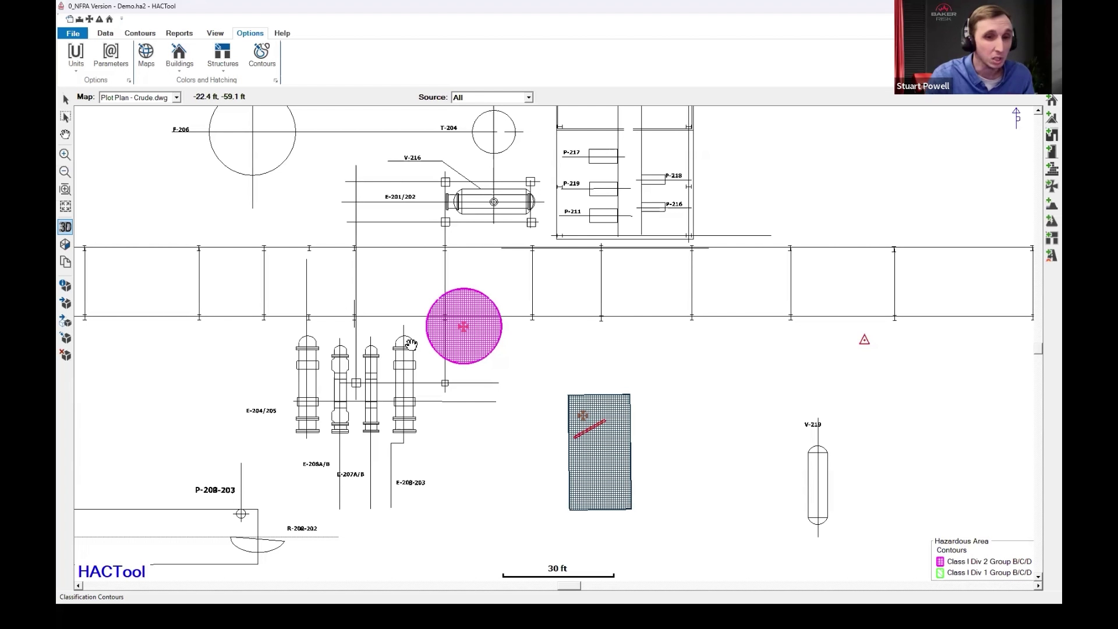
drag(454, 338, 456, 340)
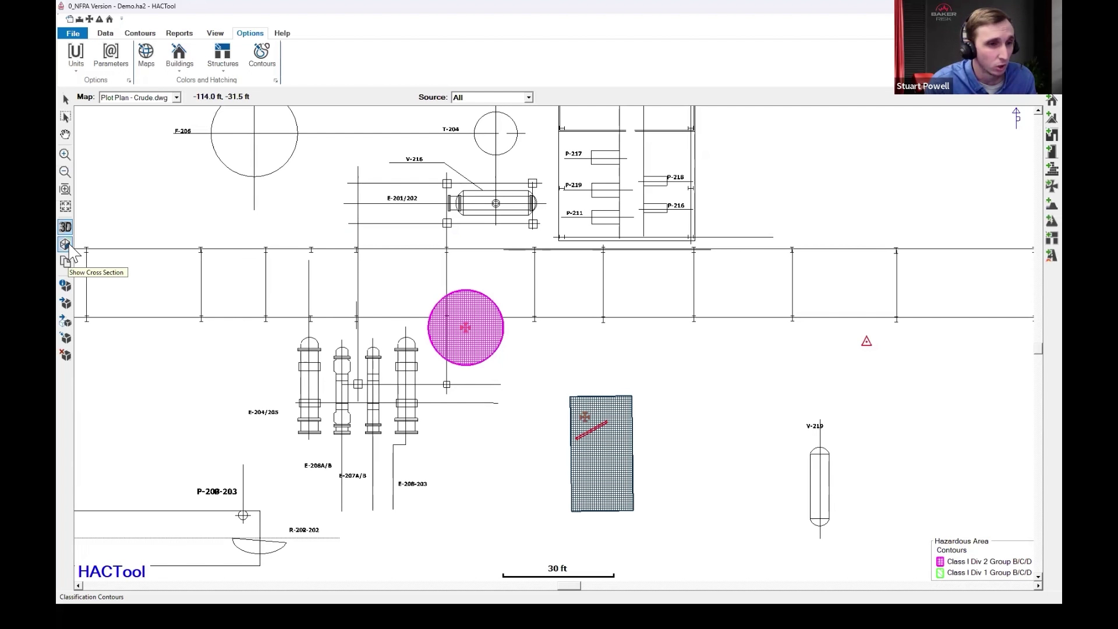
click(66, 245)
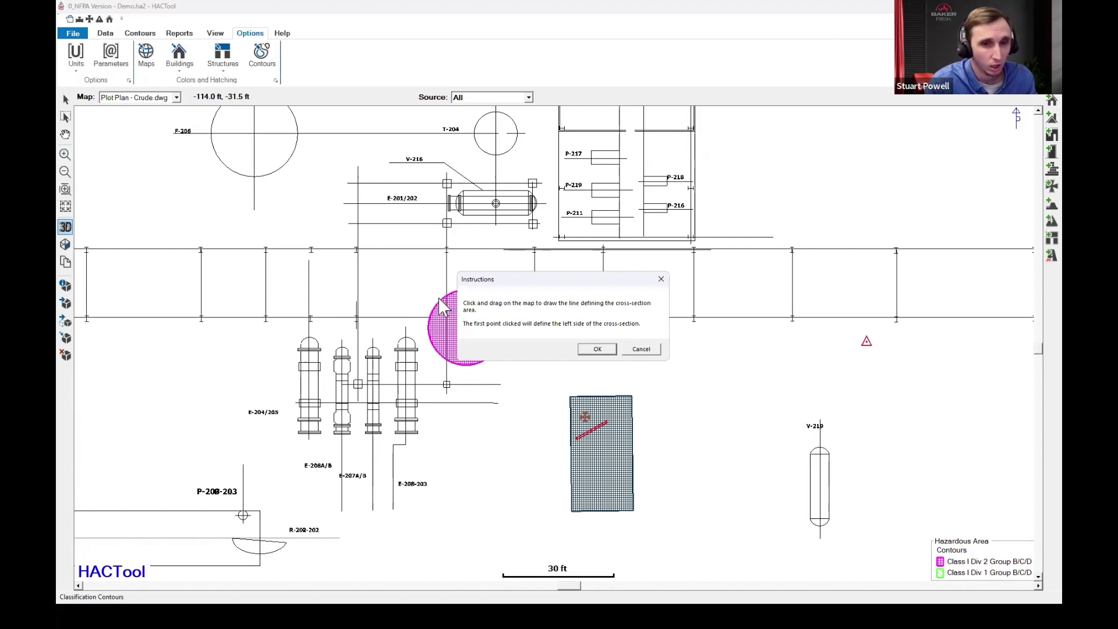
click(596, 349)
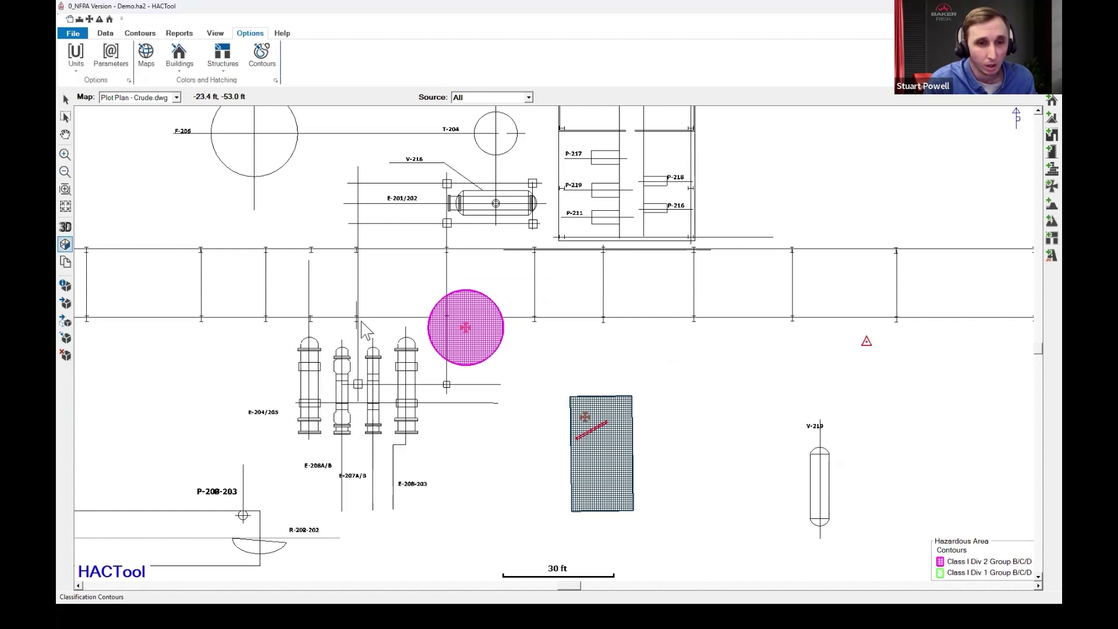
click(359, 326)
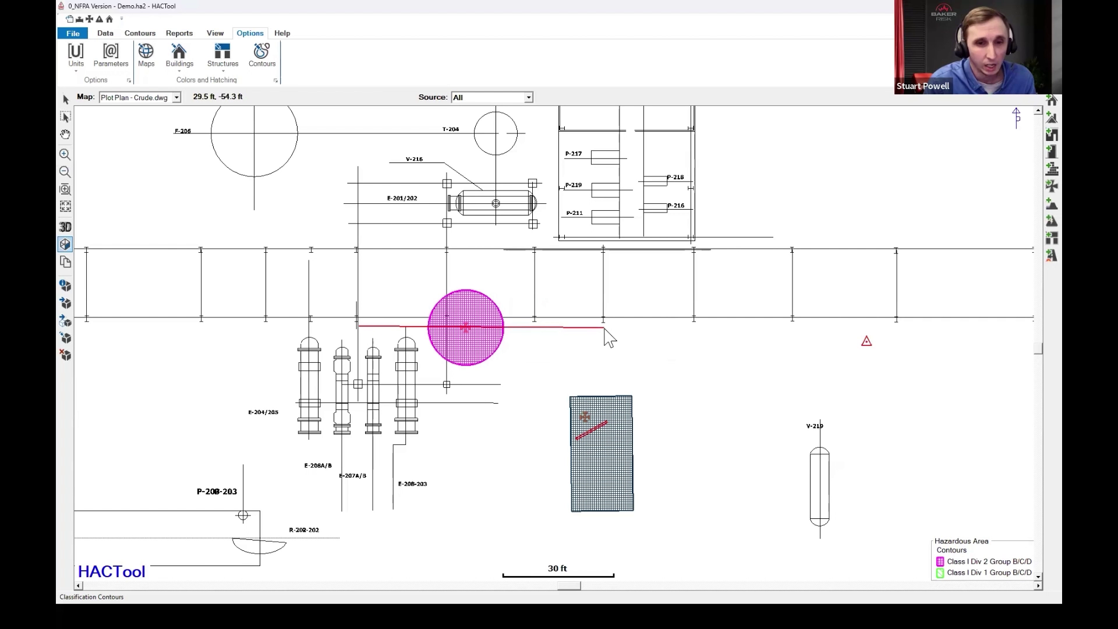
click(603, 328)
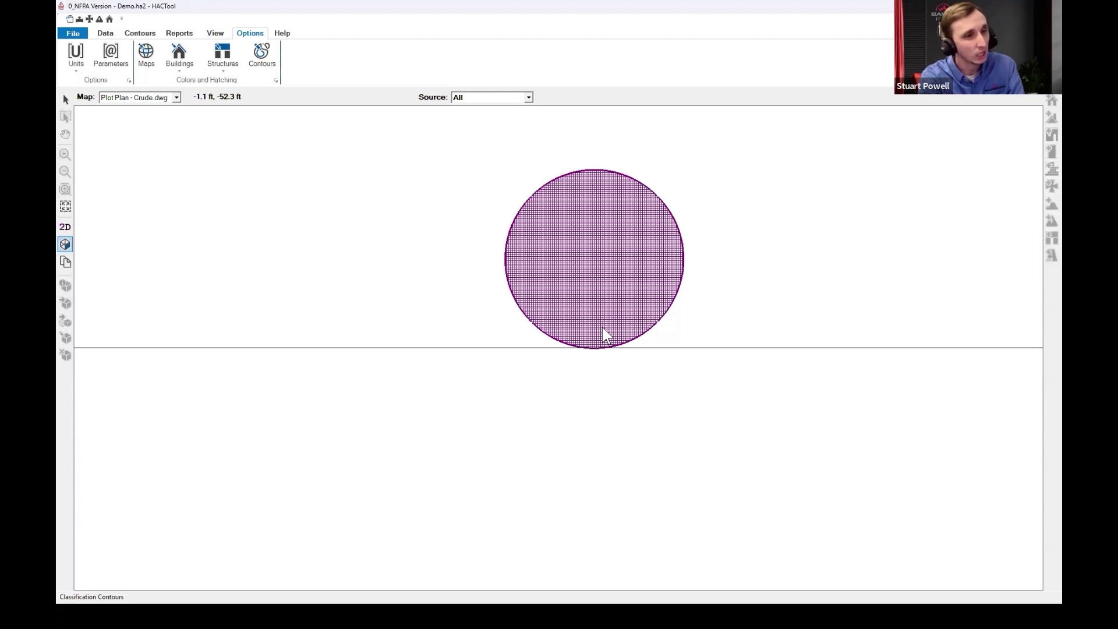
click(65, 245)
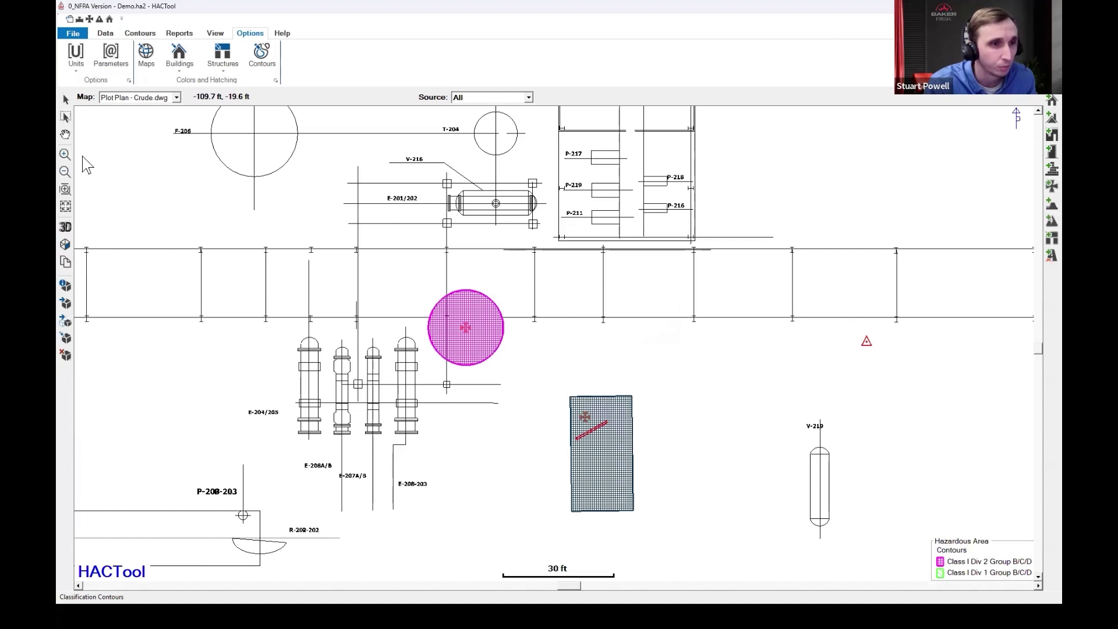
click(65, 135)
drag(382, 333, 456, 304)
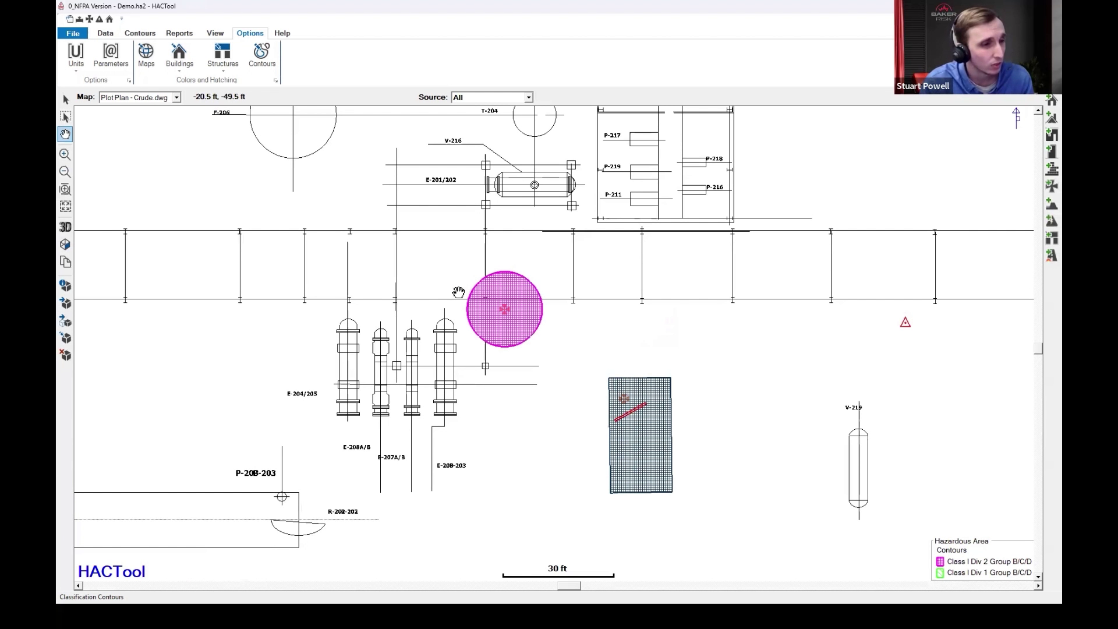
click(139, 34)
drag(252, 171, 250, 180)
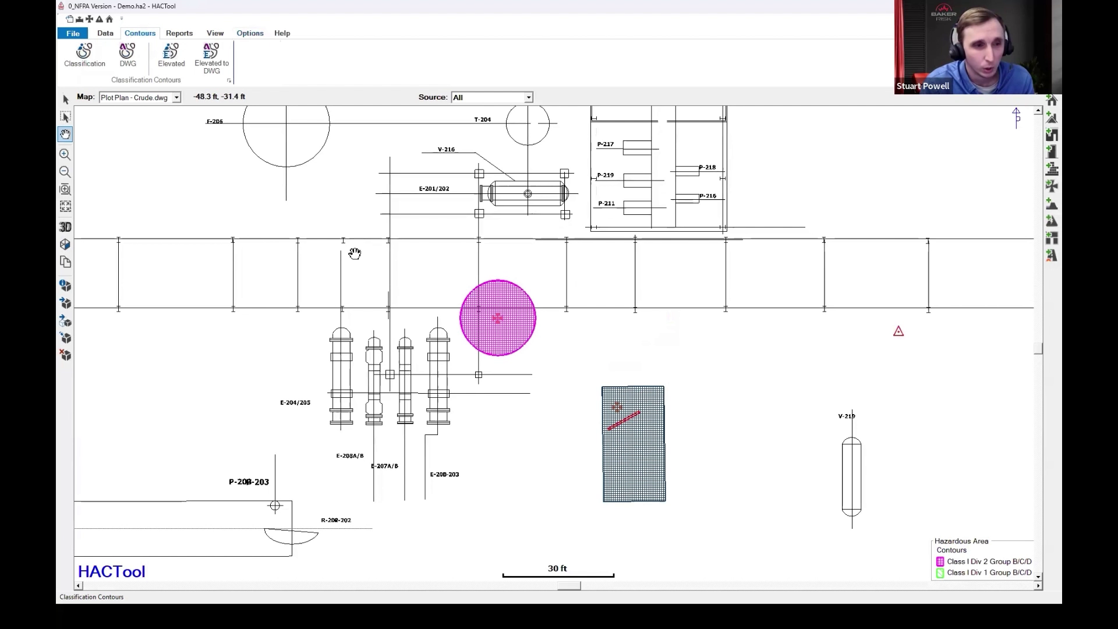
drag(435, 285, 427, 298)
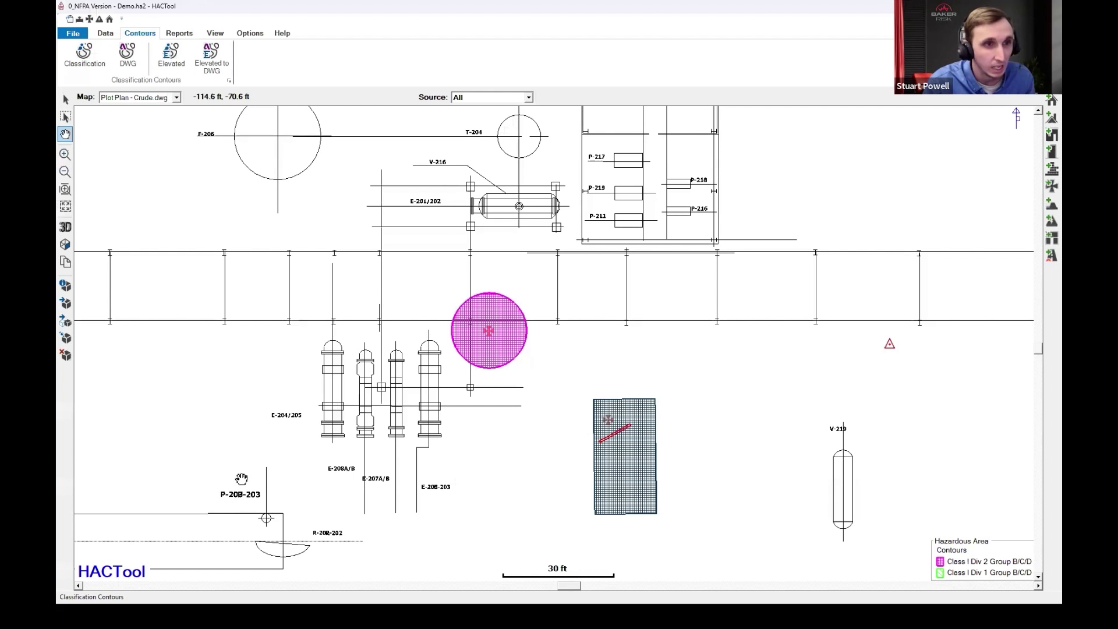
Start a contour report for New Report Area and review its contour set, notes and revision history settings.
click(172, 35)
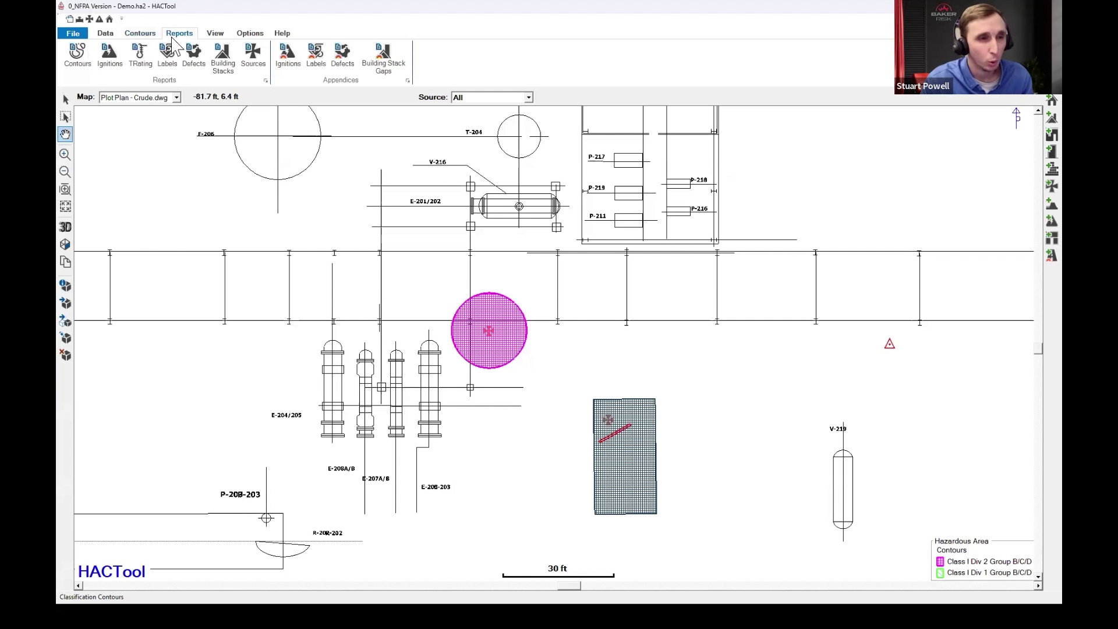
click(79, 58)
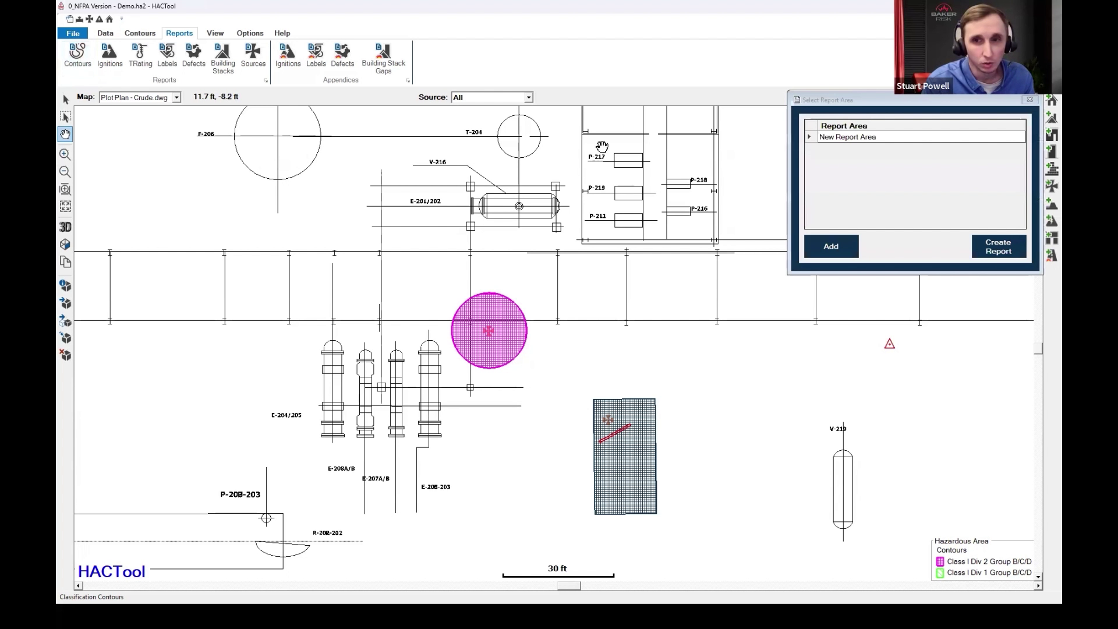
click(812, 137)
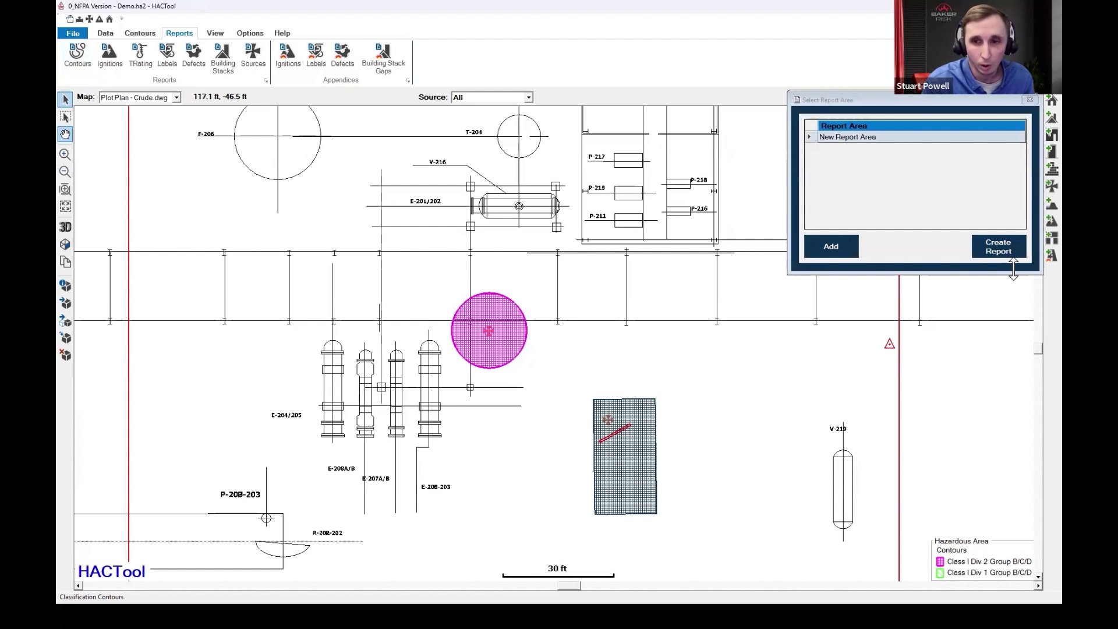
click(1009, 248)
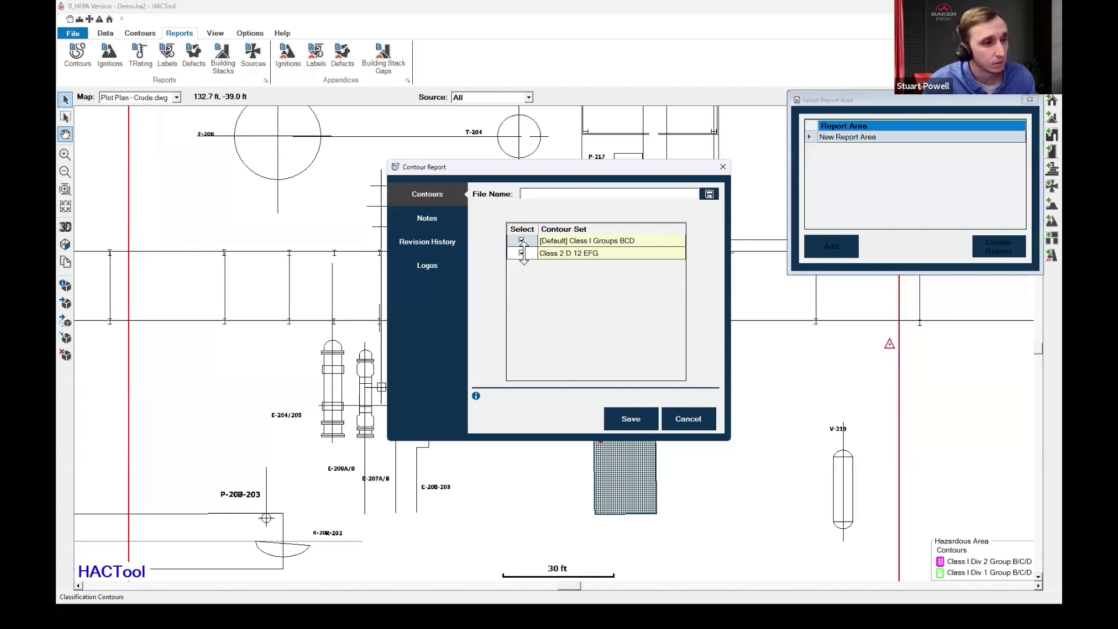
click(427, 220)
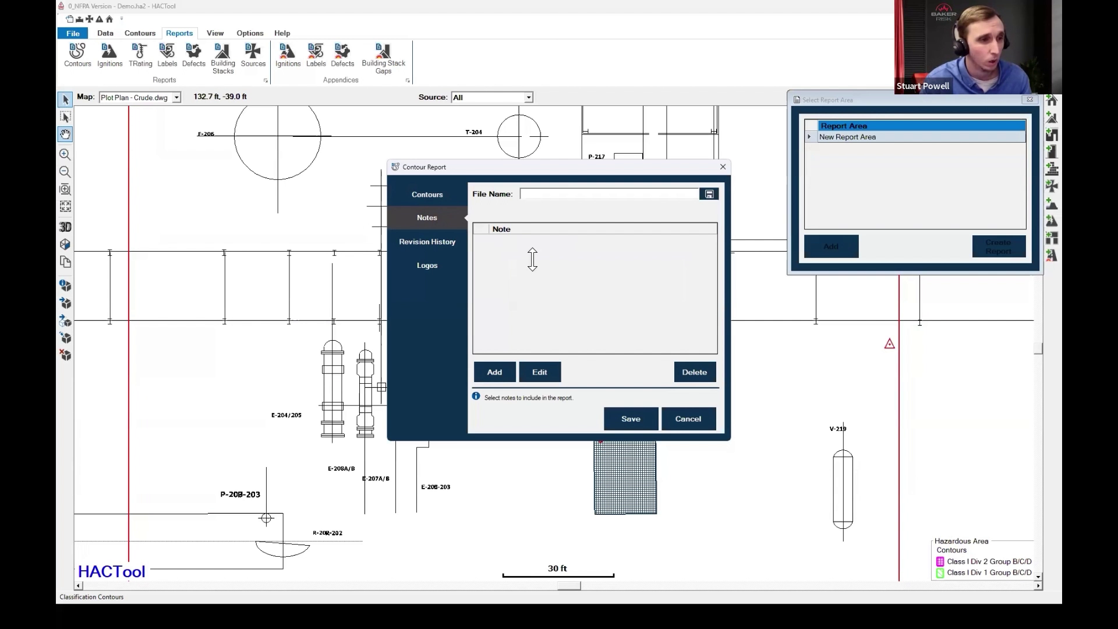
click(452, 242)
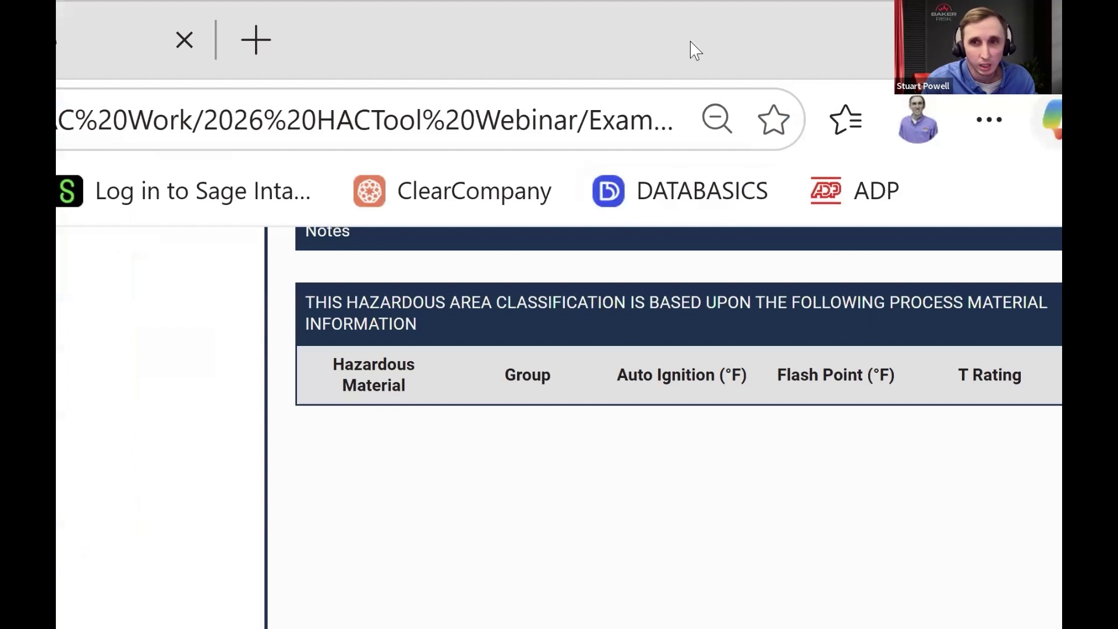
Close the contour report settings without saving and bring up the example report Example01.html in a maximized browser window.
drag(693, 50, 908, 175)
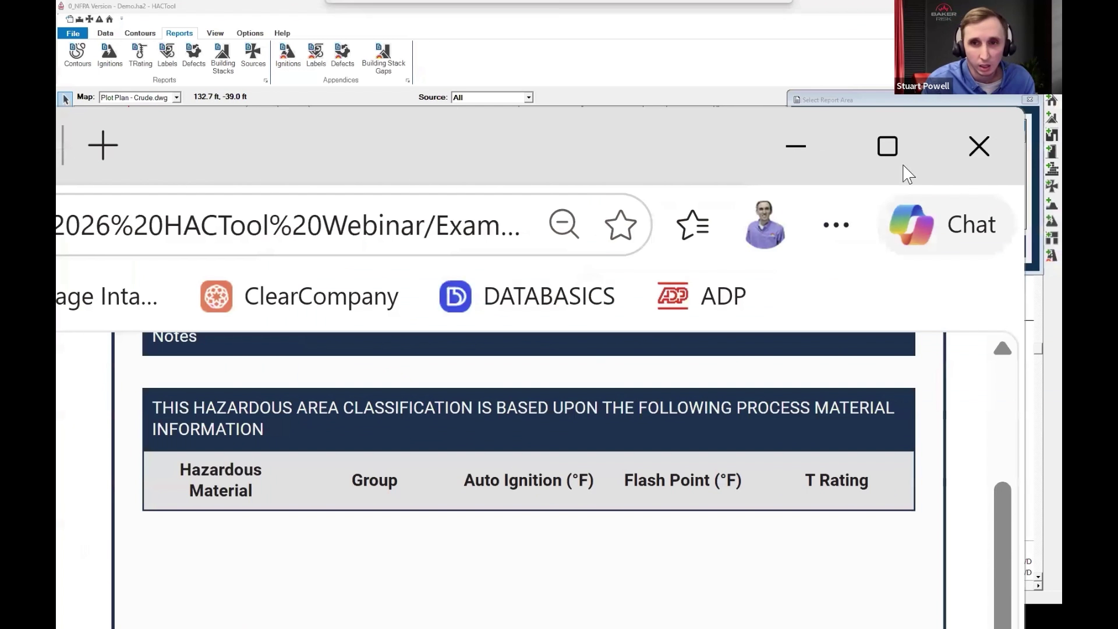
click(904, 168)
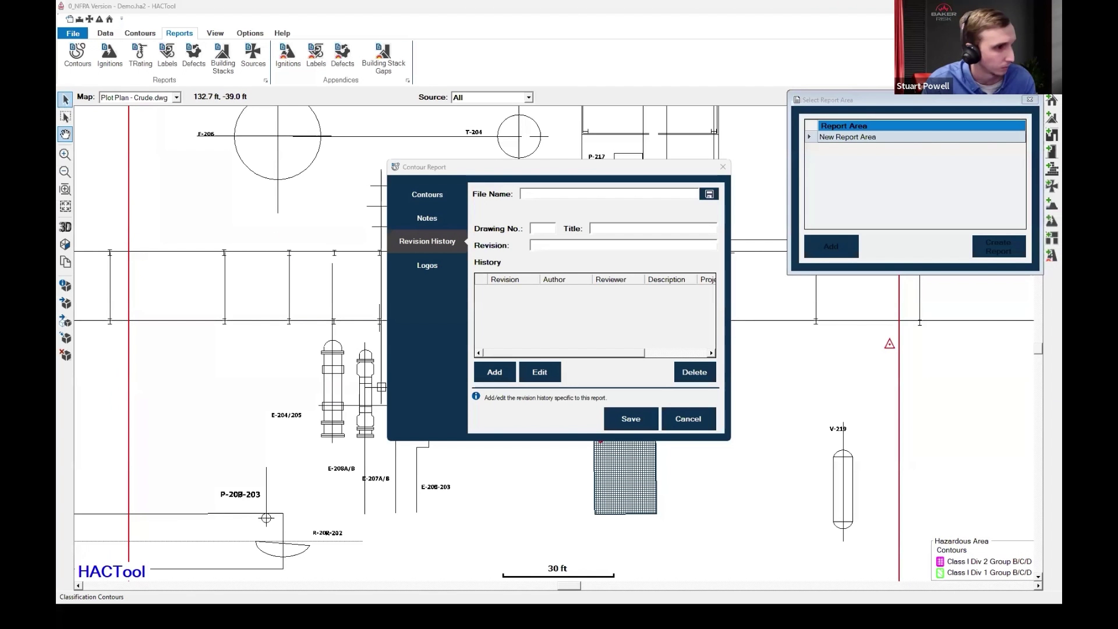
click(723, 167)
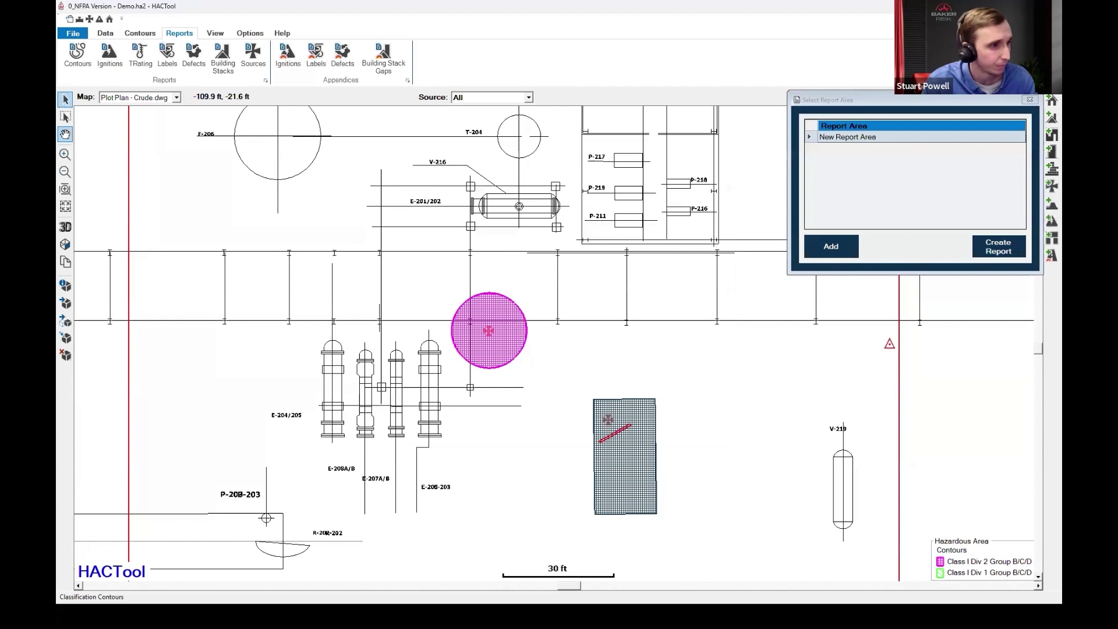
drag(899, 174, 739, 150)
click(704, 147)
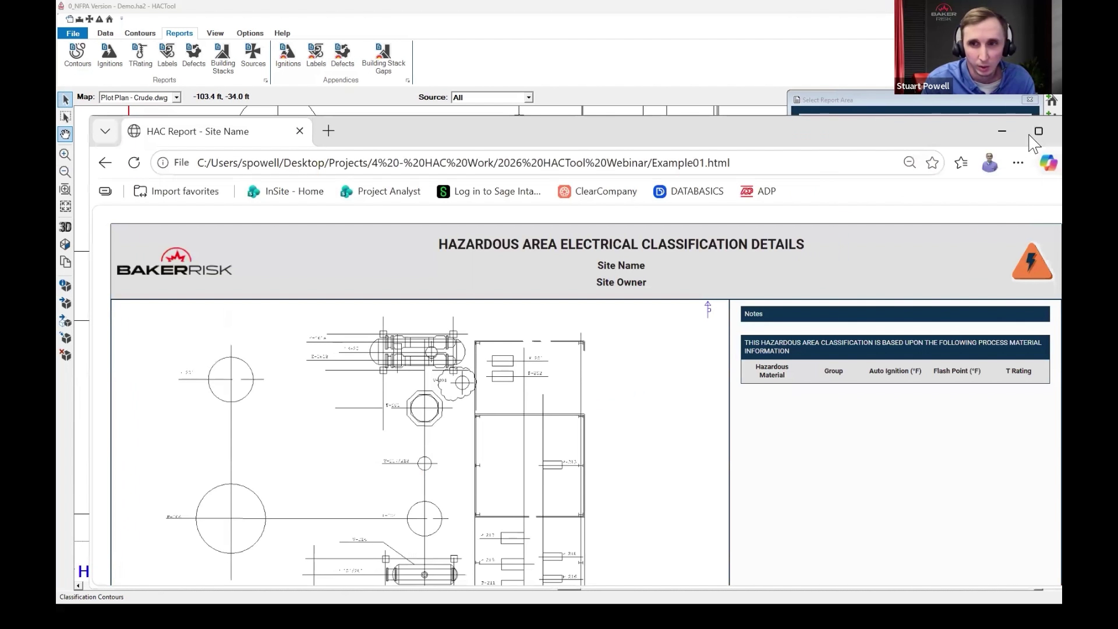
click(1033, 126)
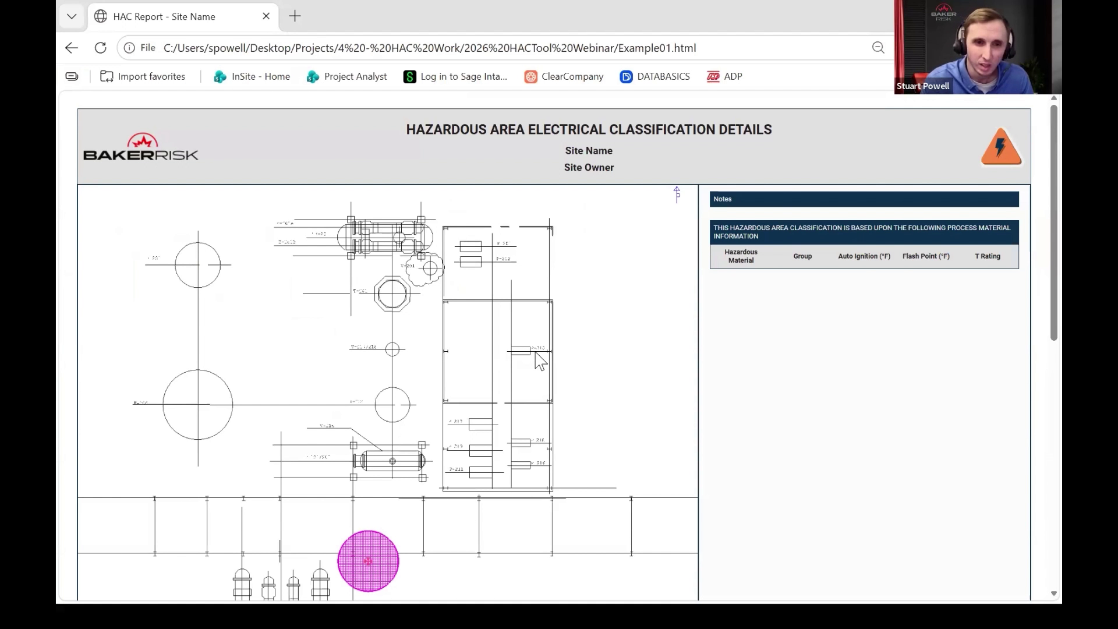
Examine the example report's plot plan, contour legend, notes and process material table.
scroll(536, 357, down, 4)
scroll(335, 268, up, 2)
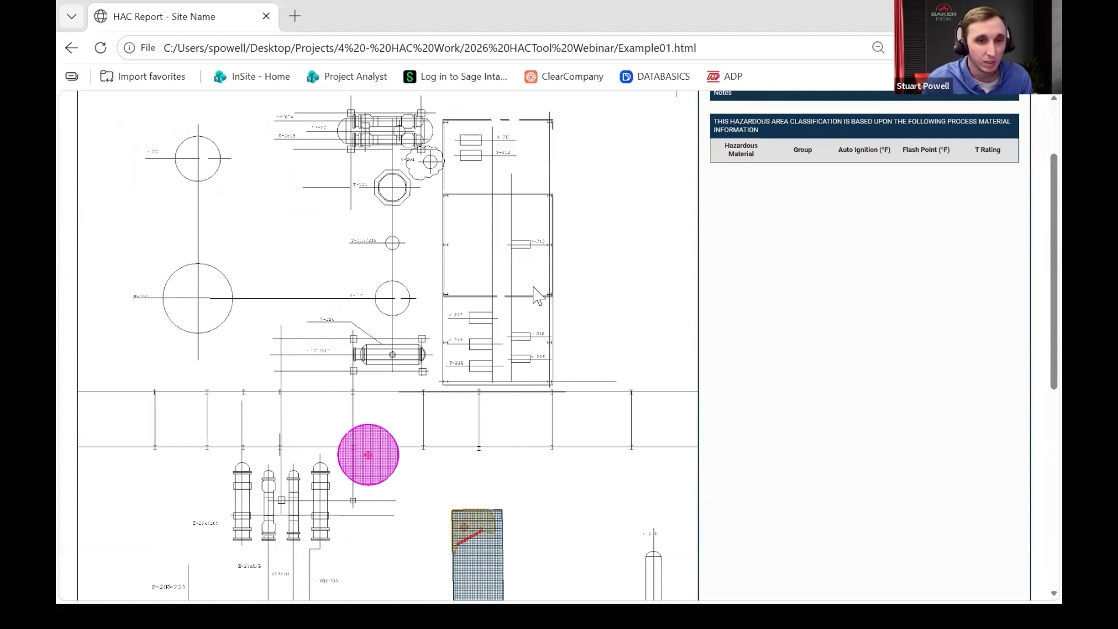
scroll(472, 288, down, 2)
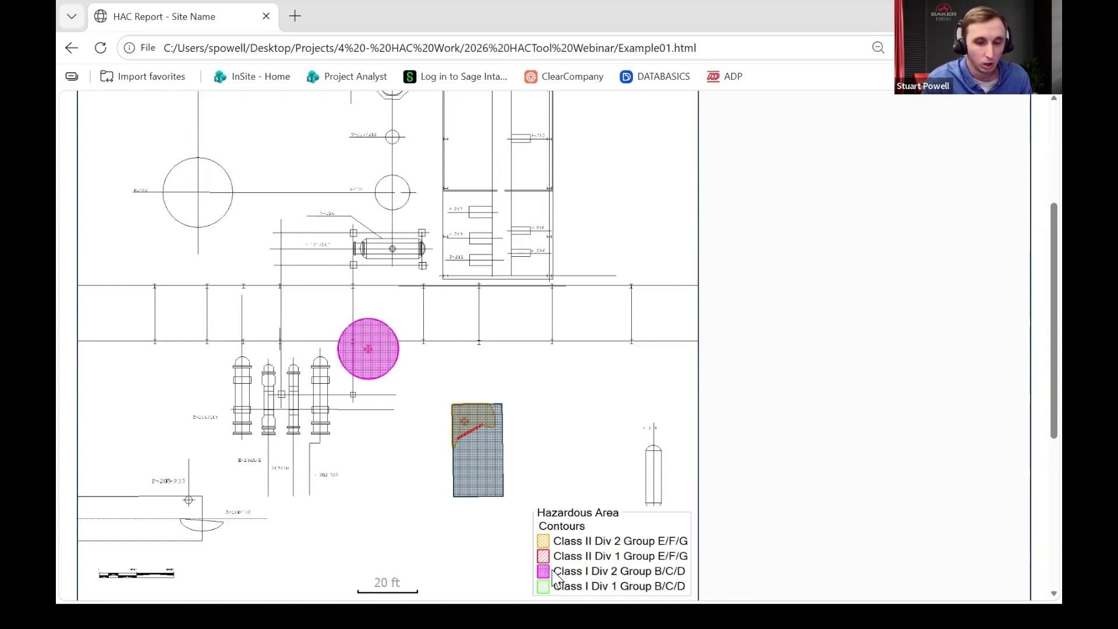
scroll(558, 472, up, 2)
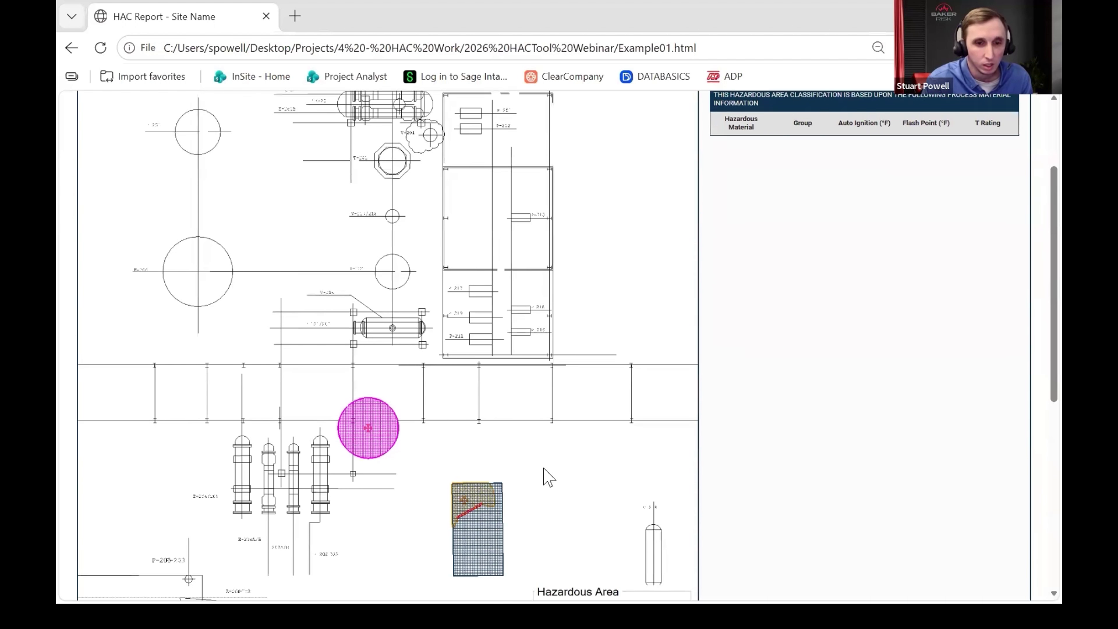
scroll(553, 467, up, 2)
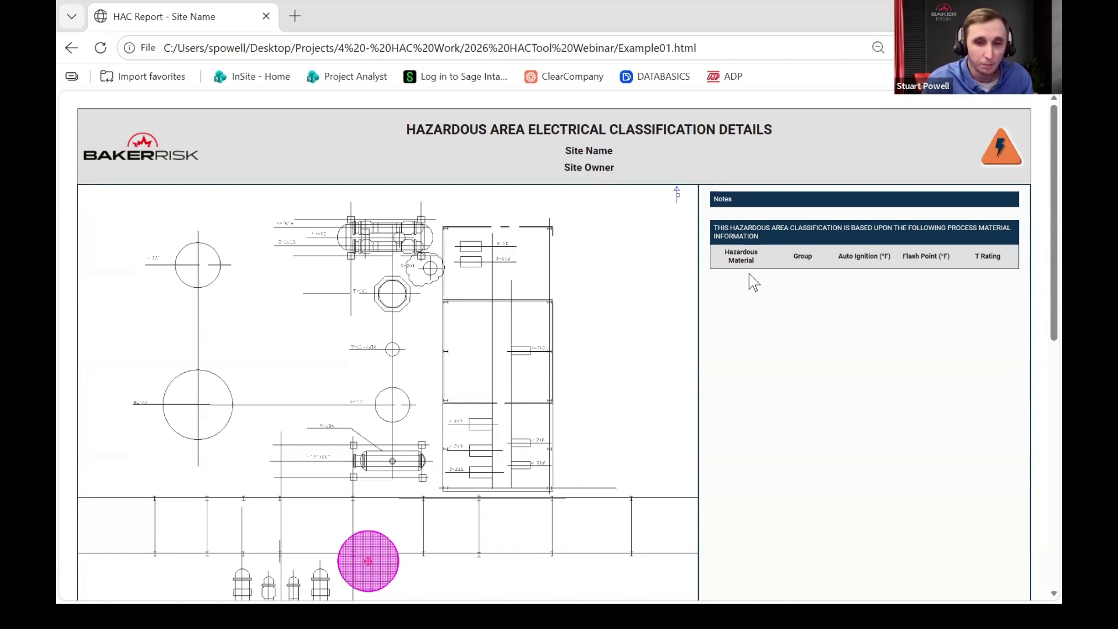
scroll(751, 285, down, 2)
scroll(752, 288, up, 2)
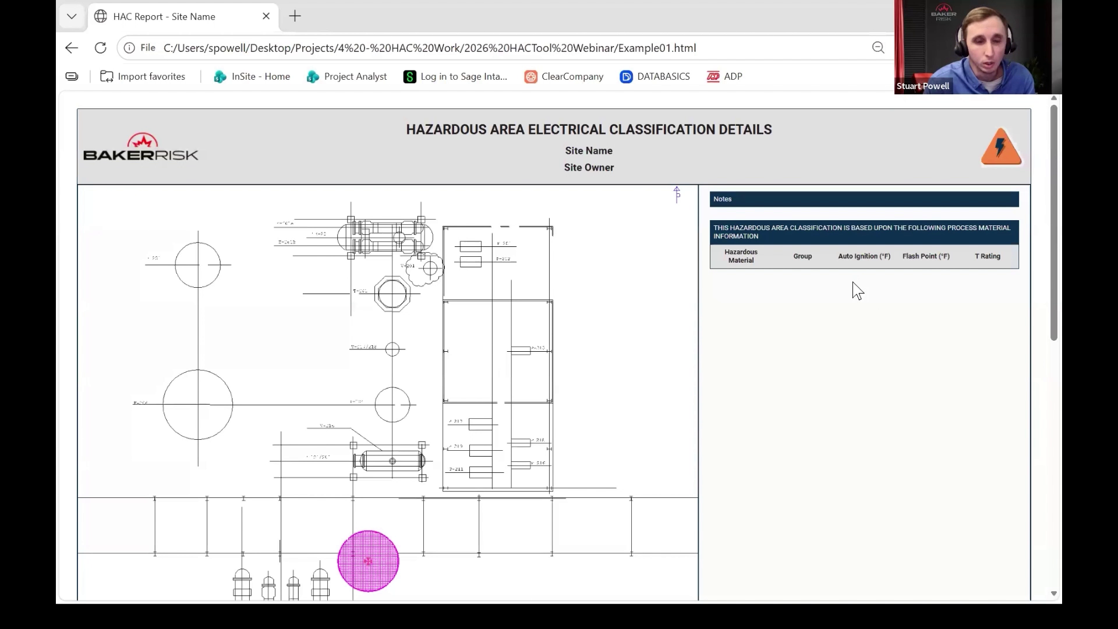
Examine the dust source figure and revision history at the end of the report, and return to its beginning.
scroll(781, 345, down, 2)
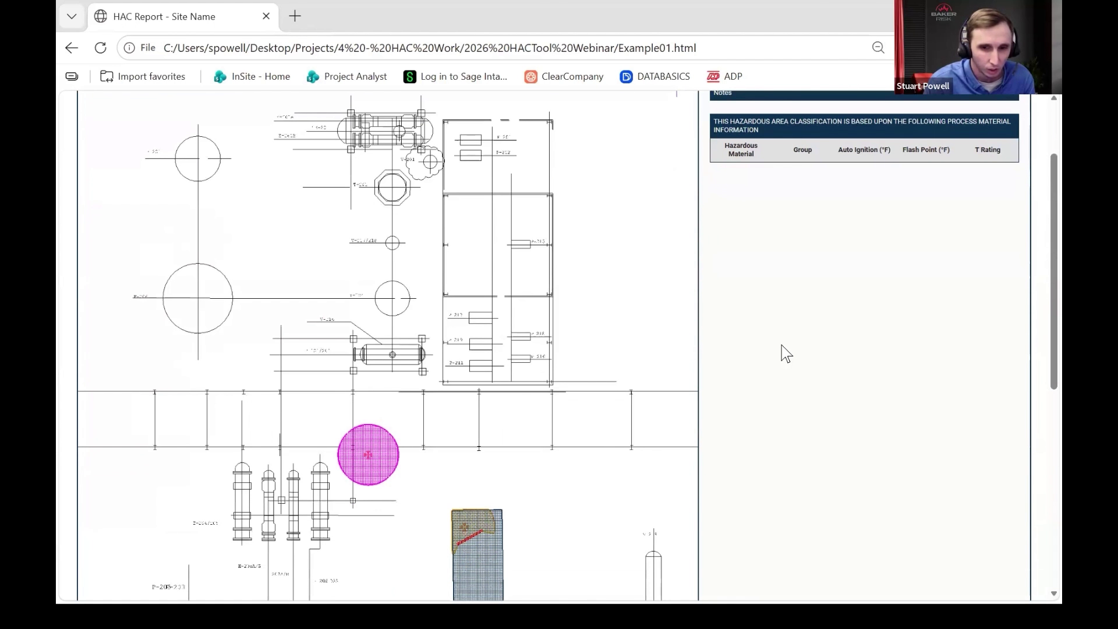
scroll(782, 345, down, 5)
scroll(651, 387, down, 2)
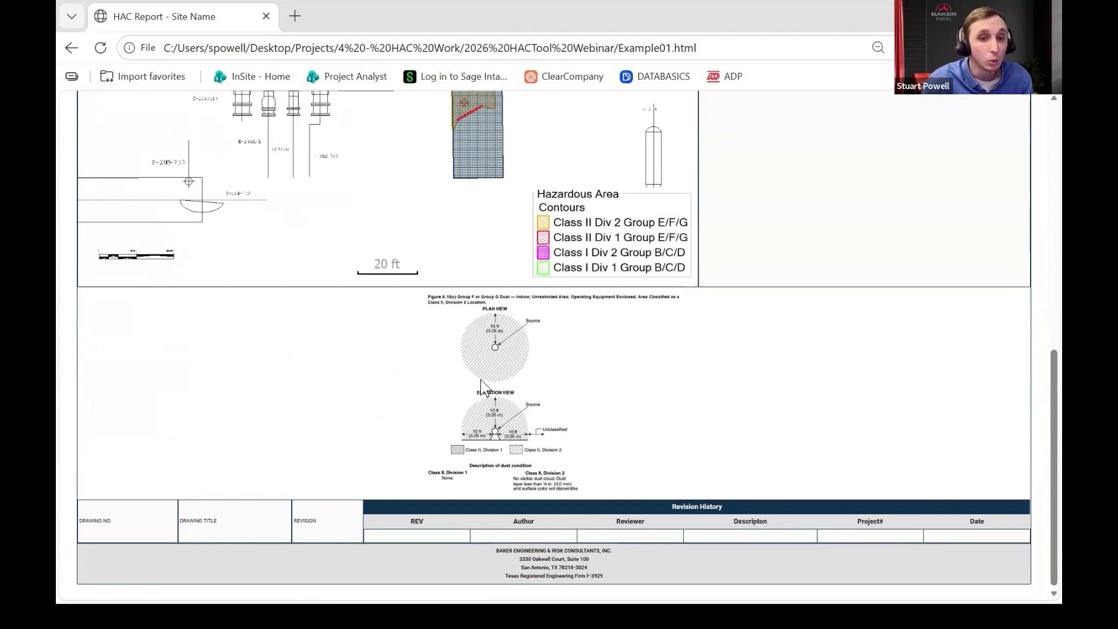
scroll(480, 379, up, 2)
scroll(444, 307, down, 1)
scroll(481, 224, up, 1)
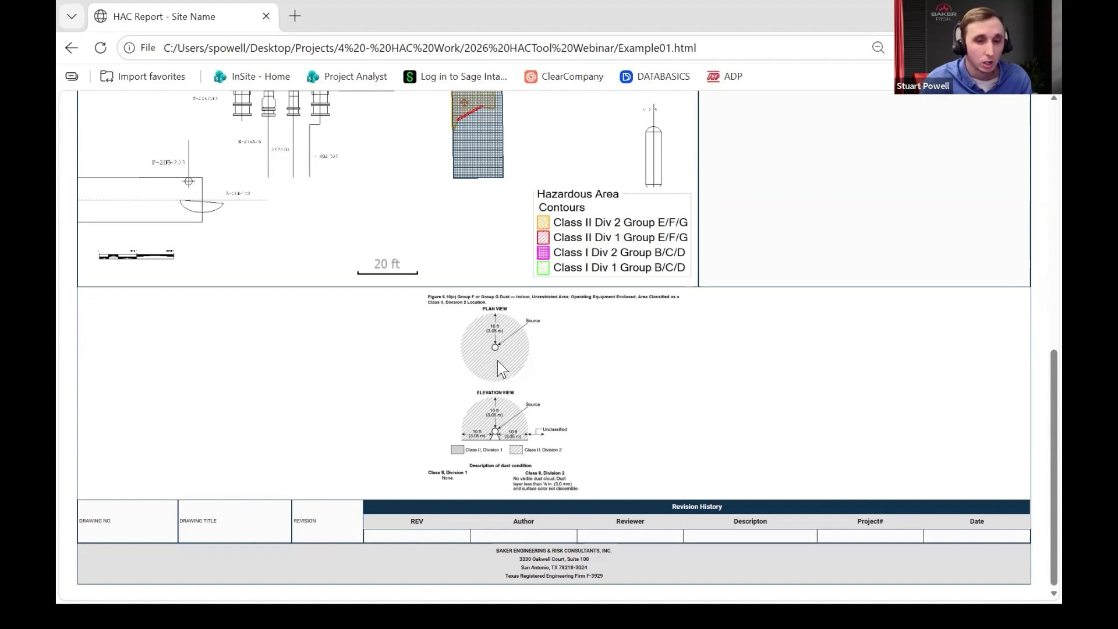
scroll(499, 370, up, 2)
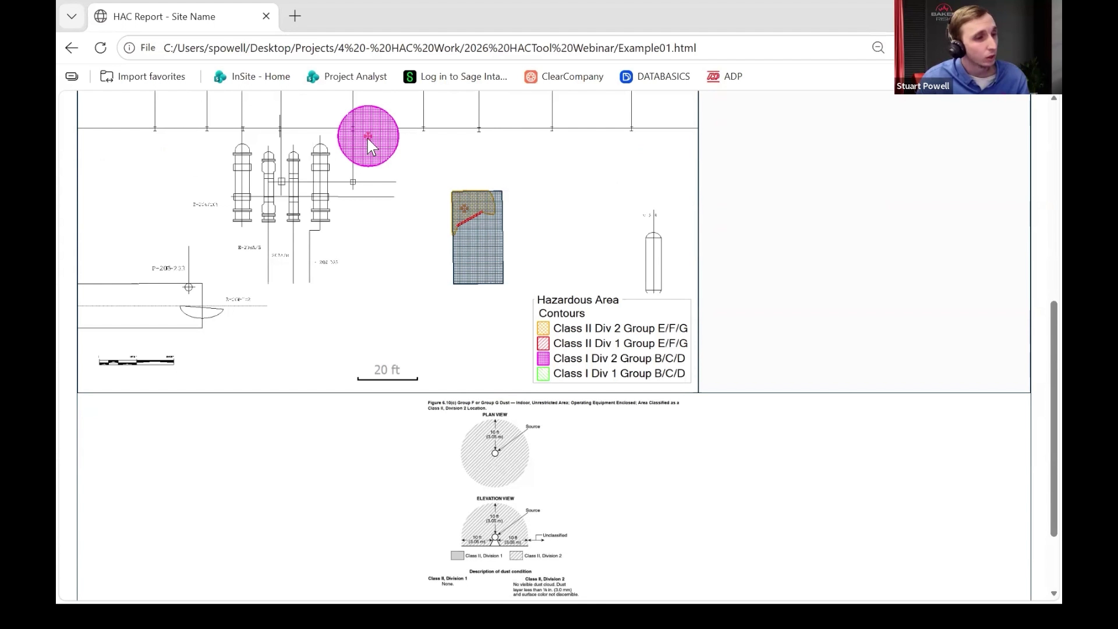
scroll(273, 460, down, 2)
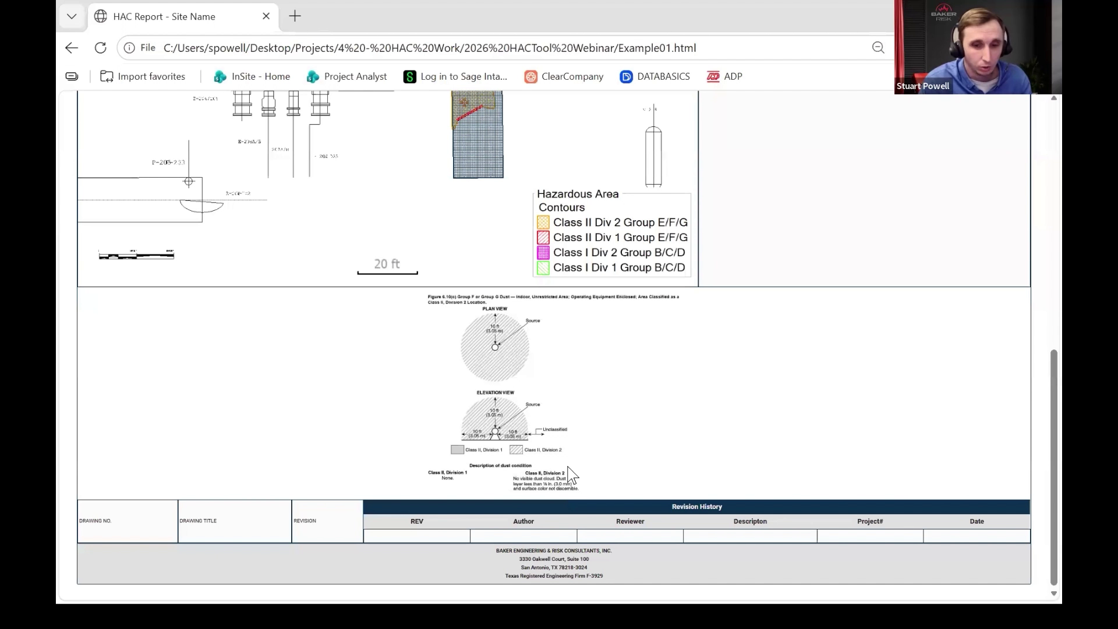
scroll(569, 474, up, 10)
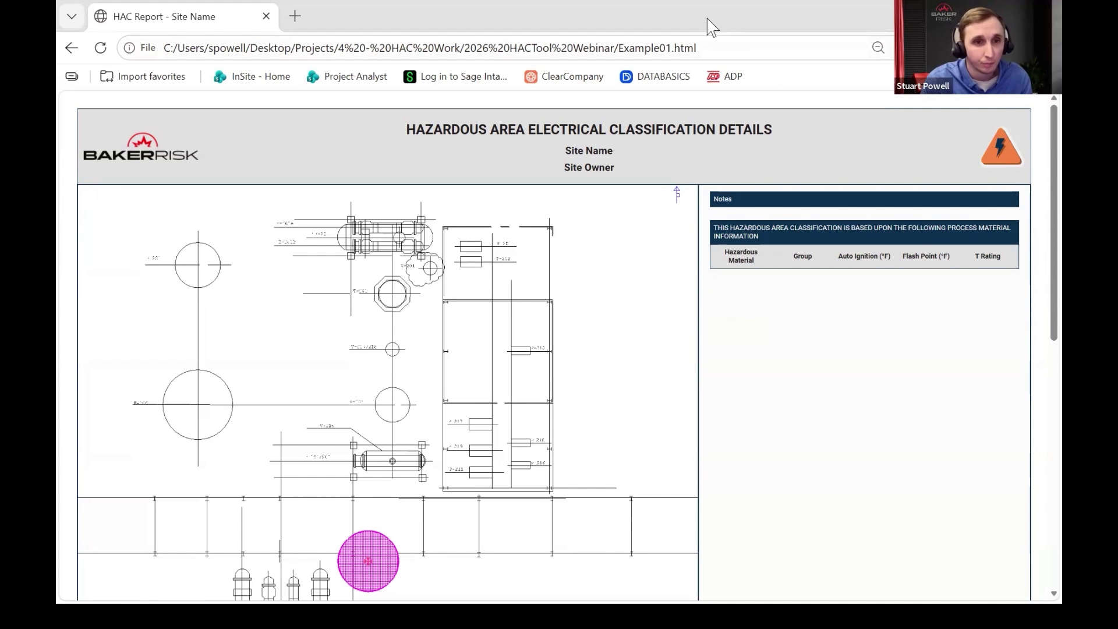
Switch back to HACTool, close the report area selection and bring the hatched building into closer view on the plot plan.
click(974, 13)
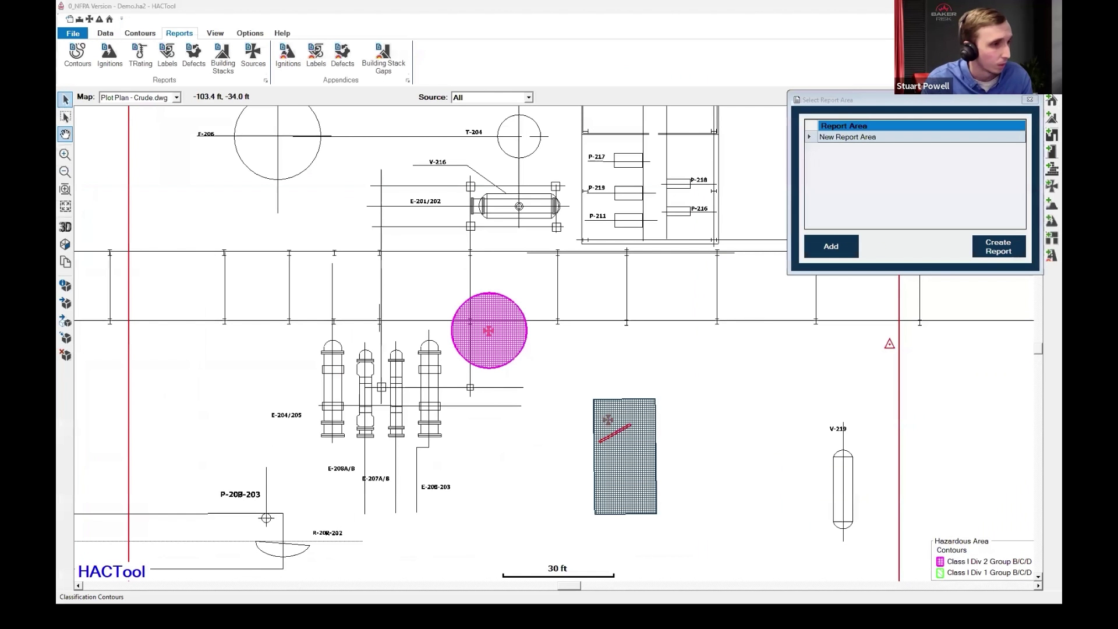
click(1030, 100)
click(65, 134)
drag(378, 294, 544, 404)
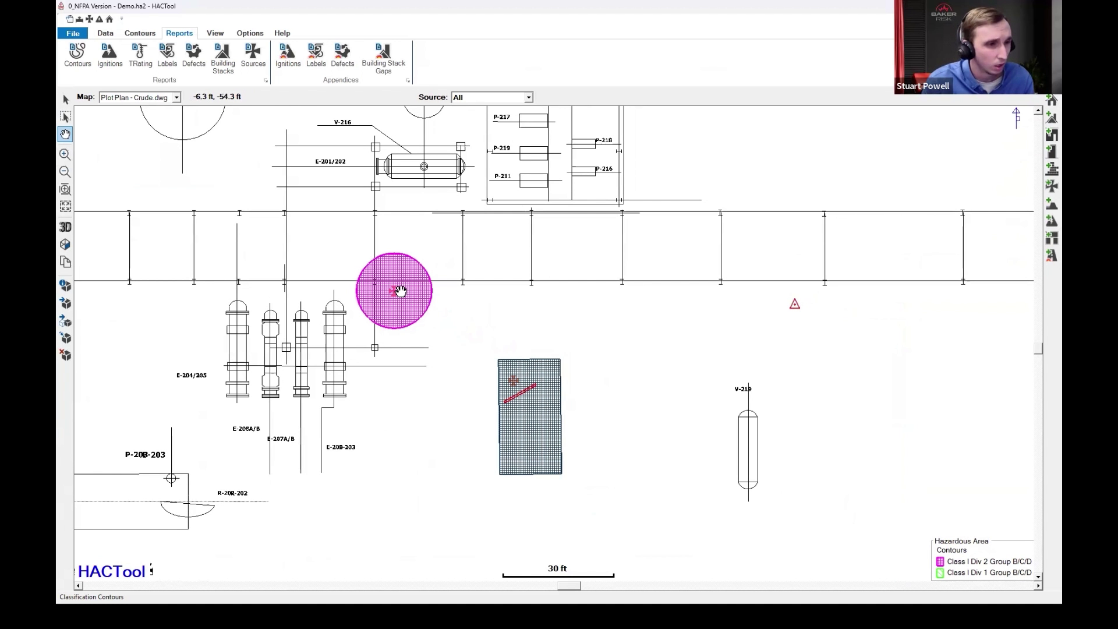
scroll(387, 315, up, 3)
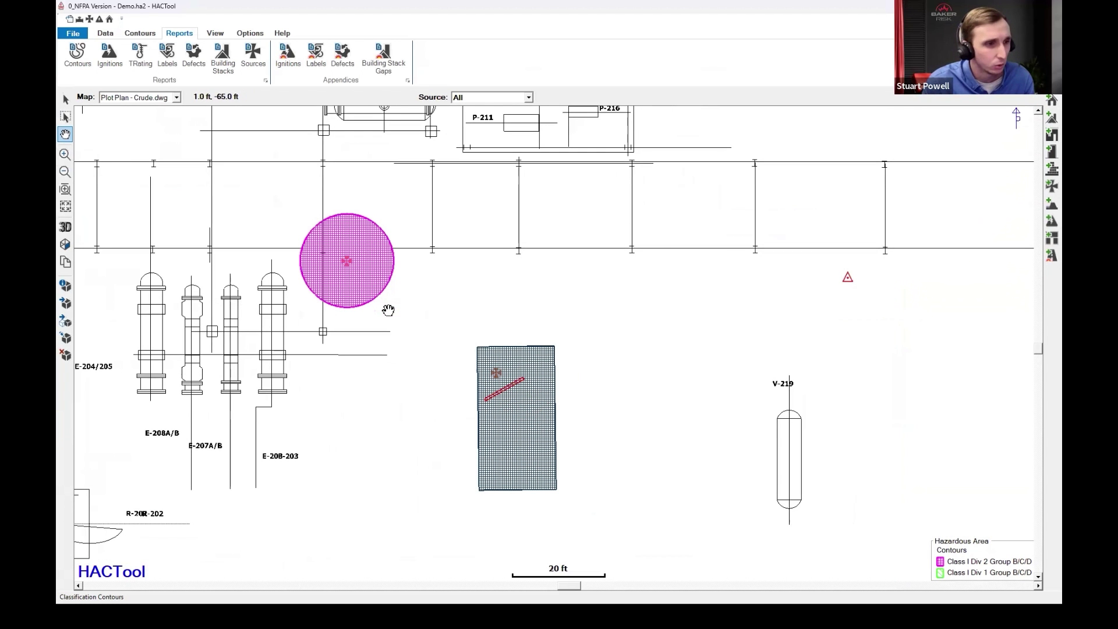
drag(389, 311, 429, 342)
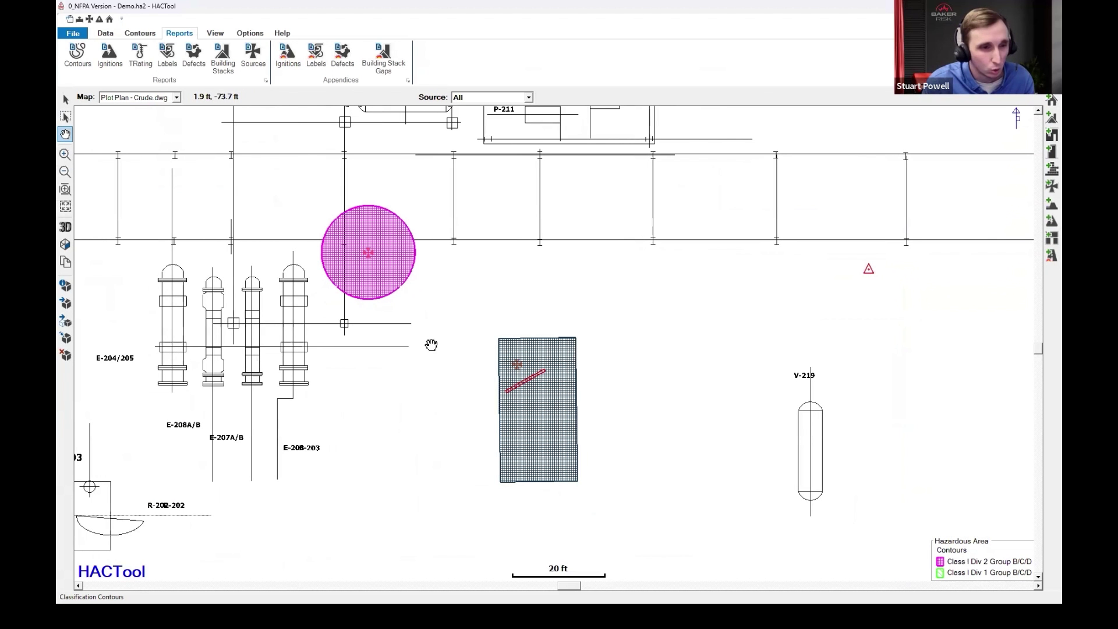
Open the release source settings of Dust01 in the hatched building and place the window clear of the building.
click(66, 338)
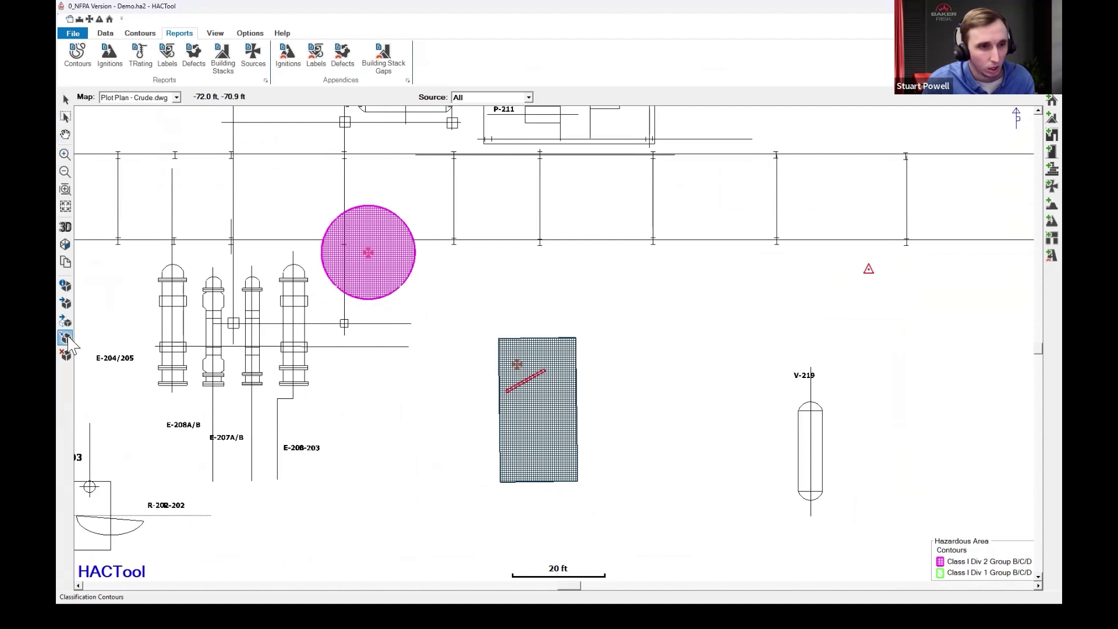
click(518, 365)
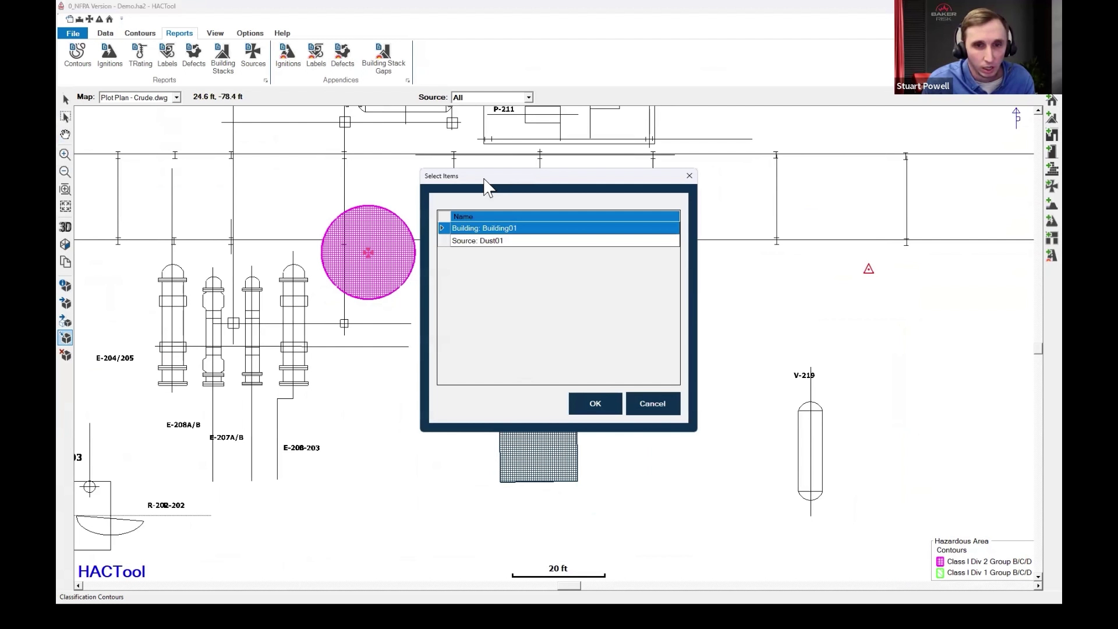
drag(488, 188, 702, 234)
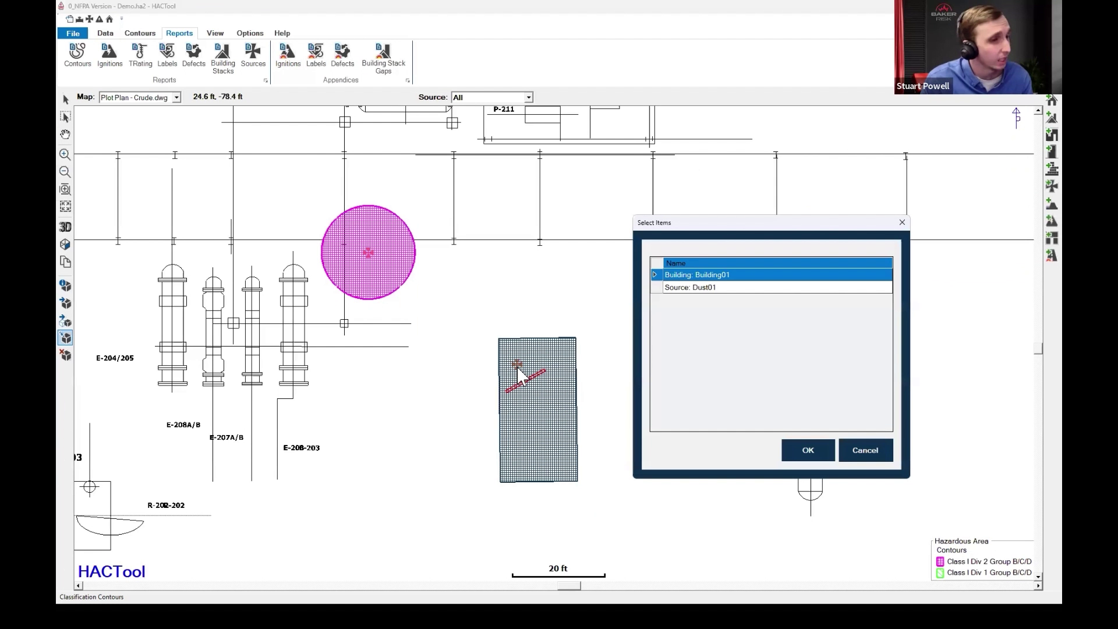
click(655, 289)
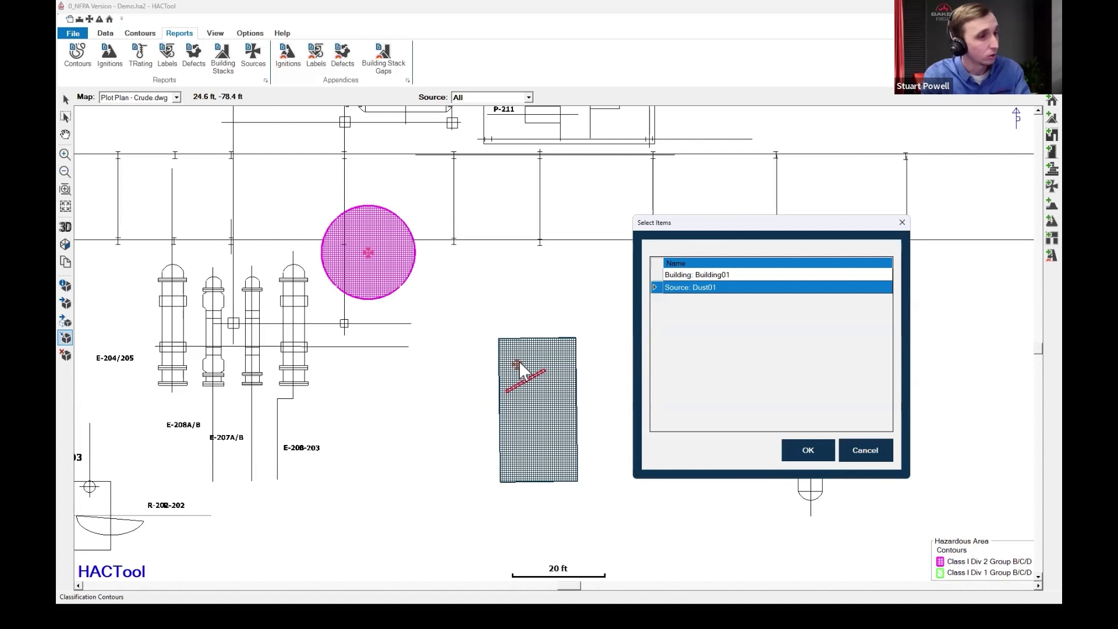
click(798, 448)
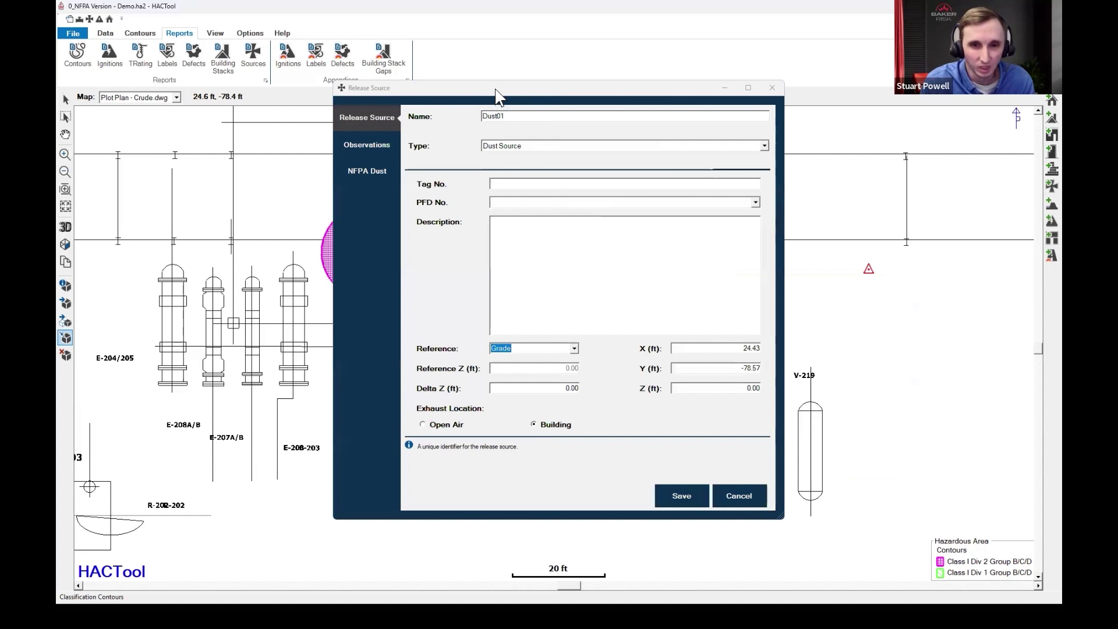
drag(496, 96, 742, 138)
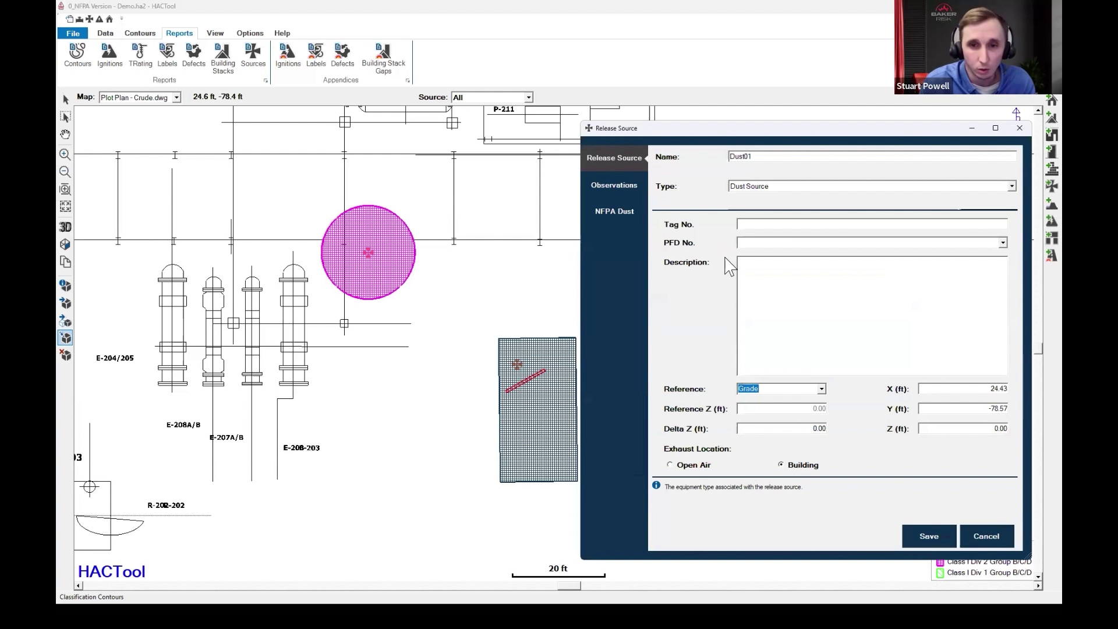
Review the observations and NFPA dust settings of the dust source, including the available equipment types, keeping Enclosed.
drag(756, 156, 688, 147)
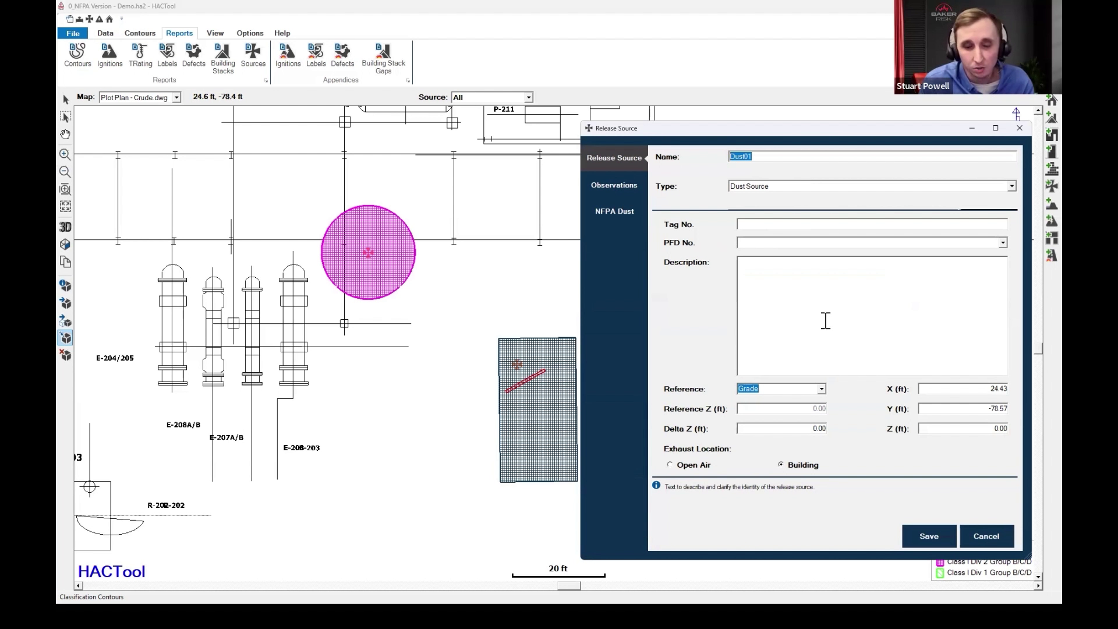
click(621, 186)
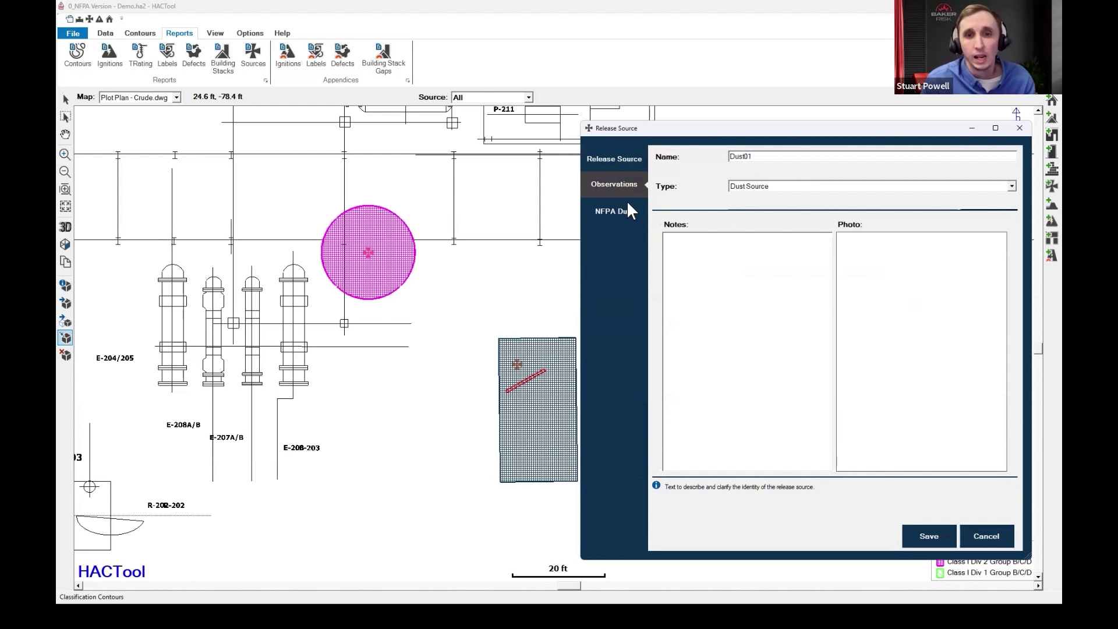
click(627, 219)
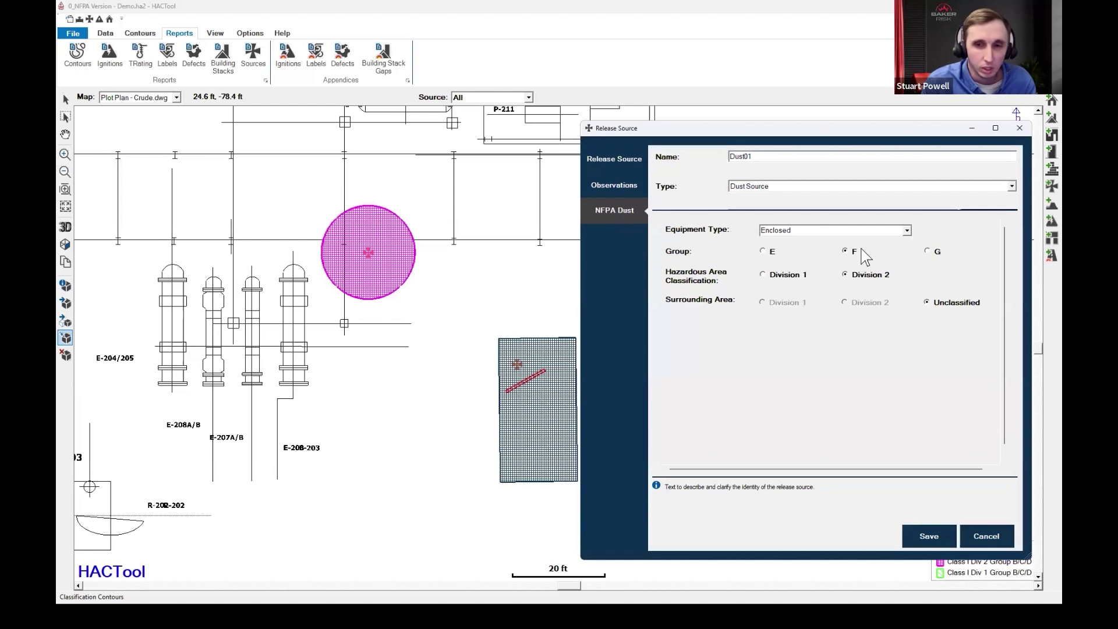
click(907, 232)
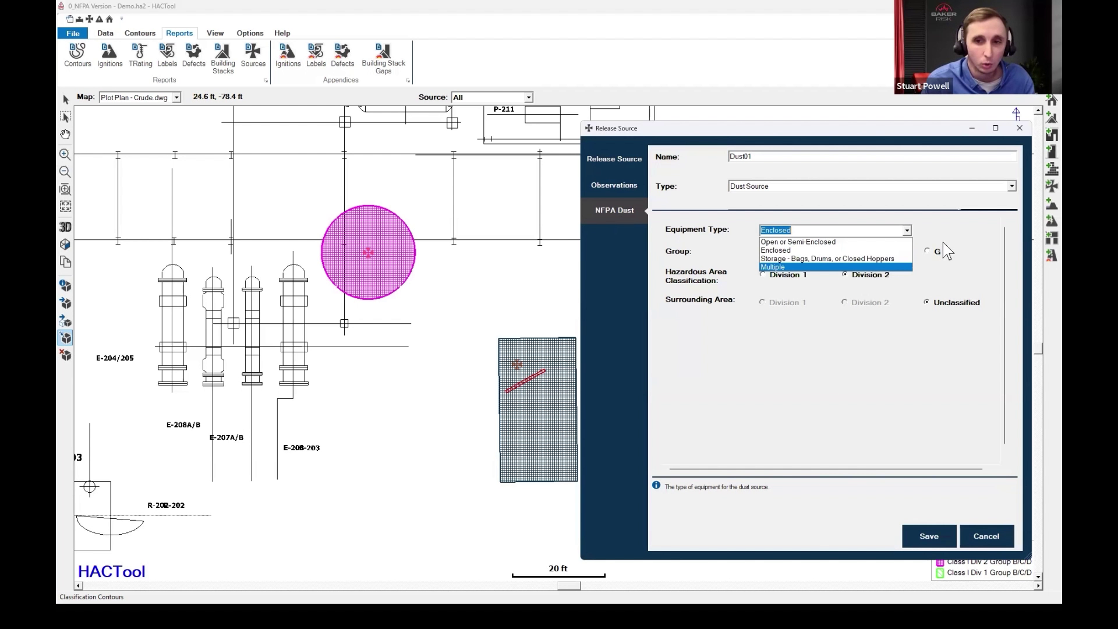
click(973, 230)
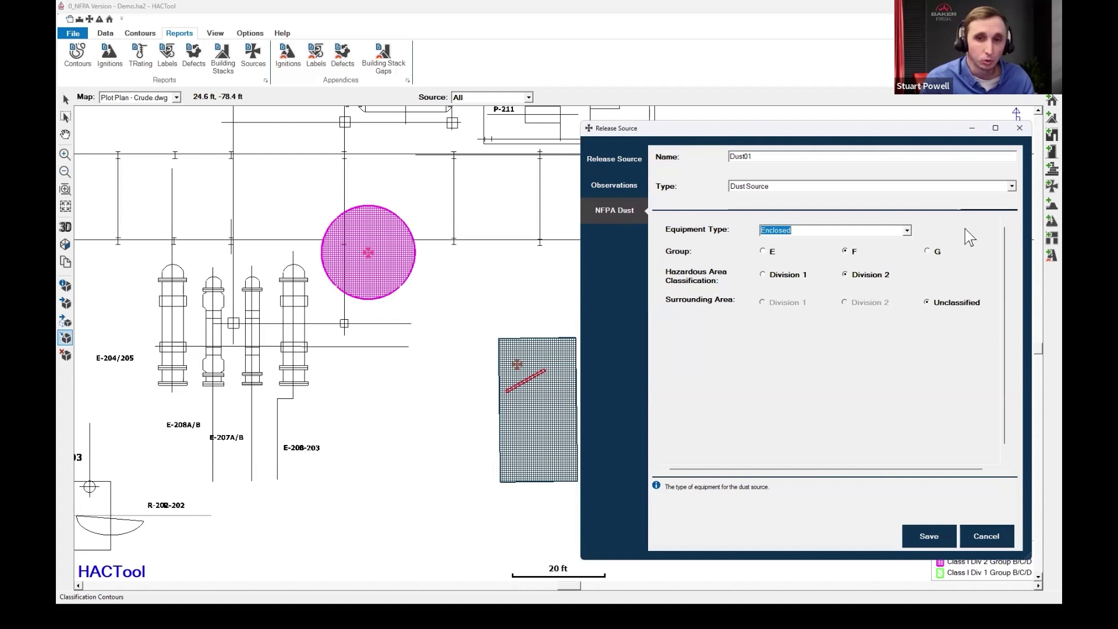
Read the descriptions of dust groups E and F and Division 2, and close the source settings without saving.
mouse_move(767, 252)
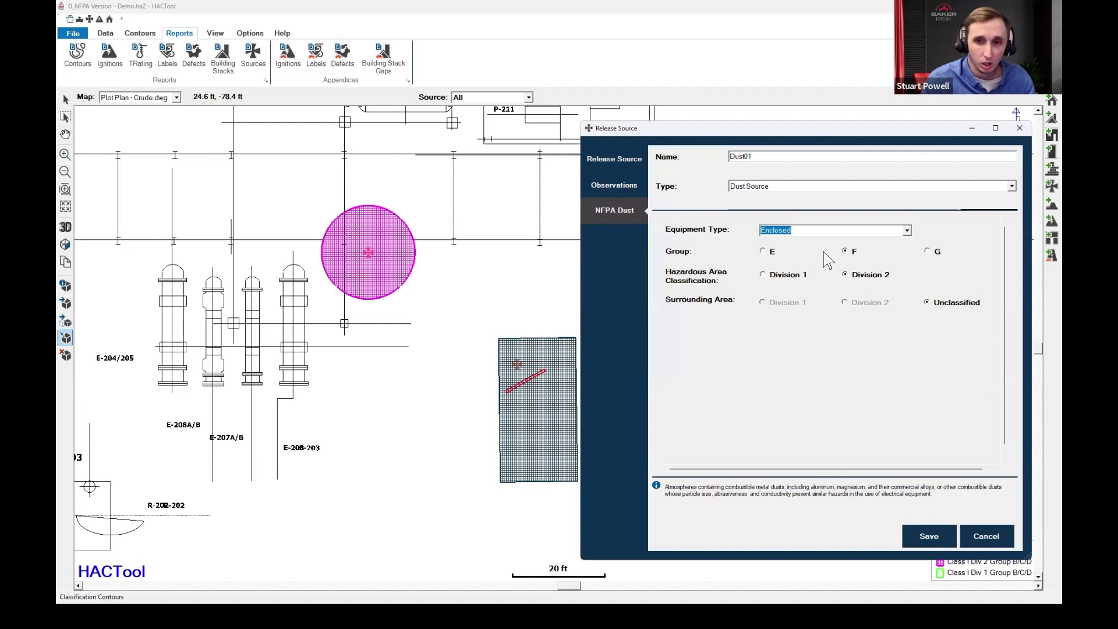
mouse_move(845, 252)
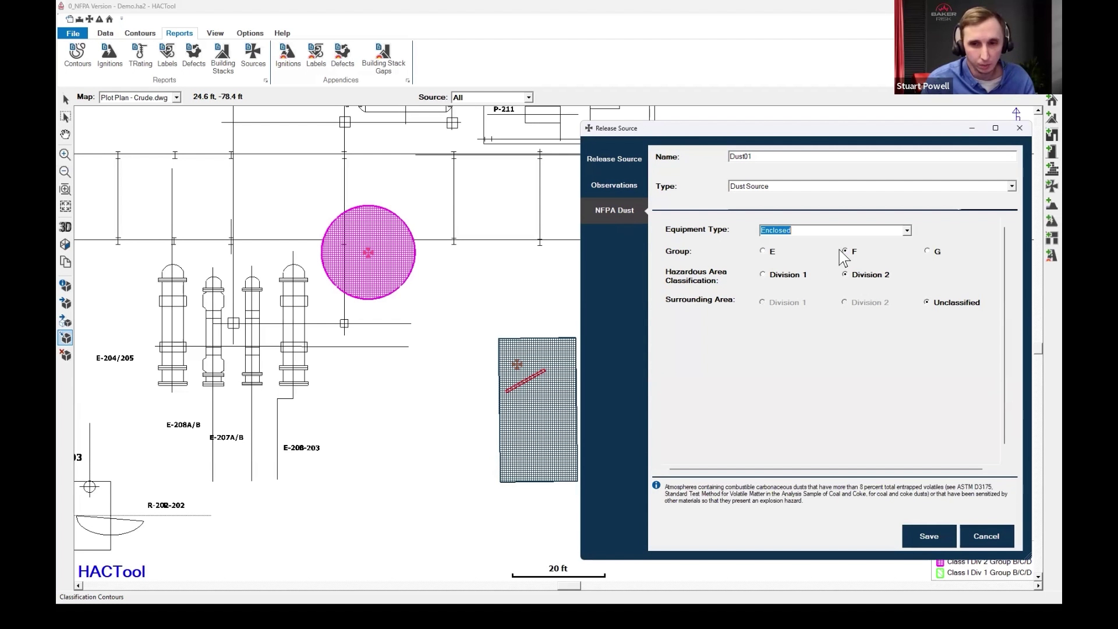
mouse_move(856, 280)
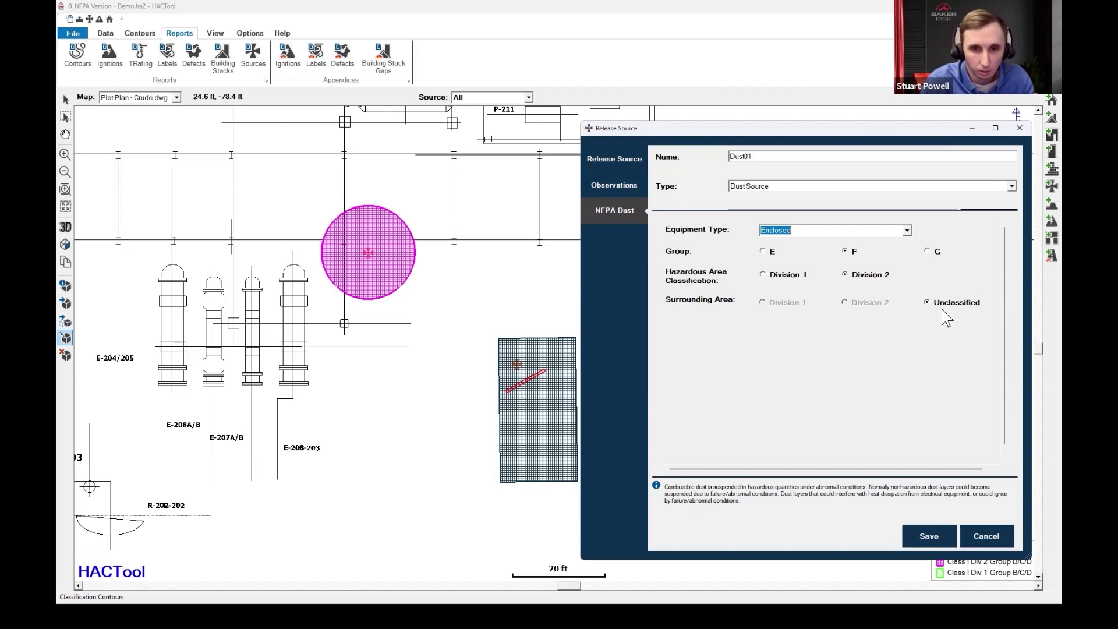
click(987, 539)
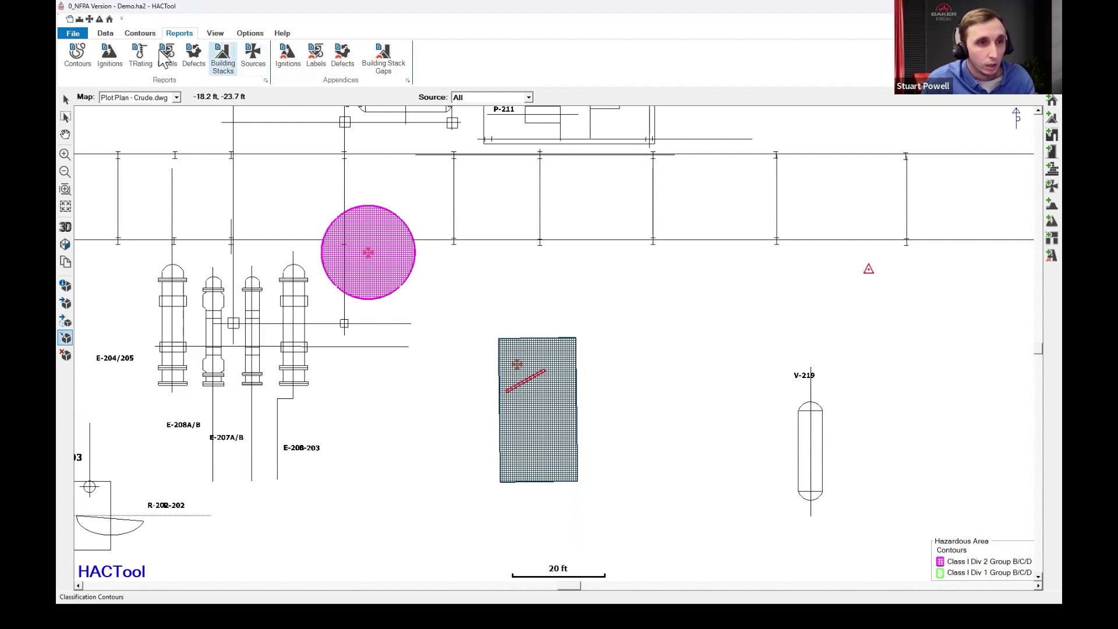
Draw classification contours for sources Custom01 and Dust01 using the default Class I set and the Class 2 D 12 EFG set.
scroll(167, 58, up, 1)
click(100, 66)
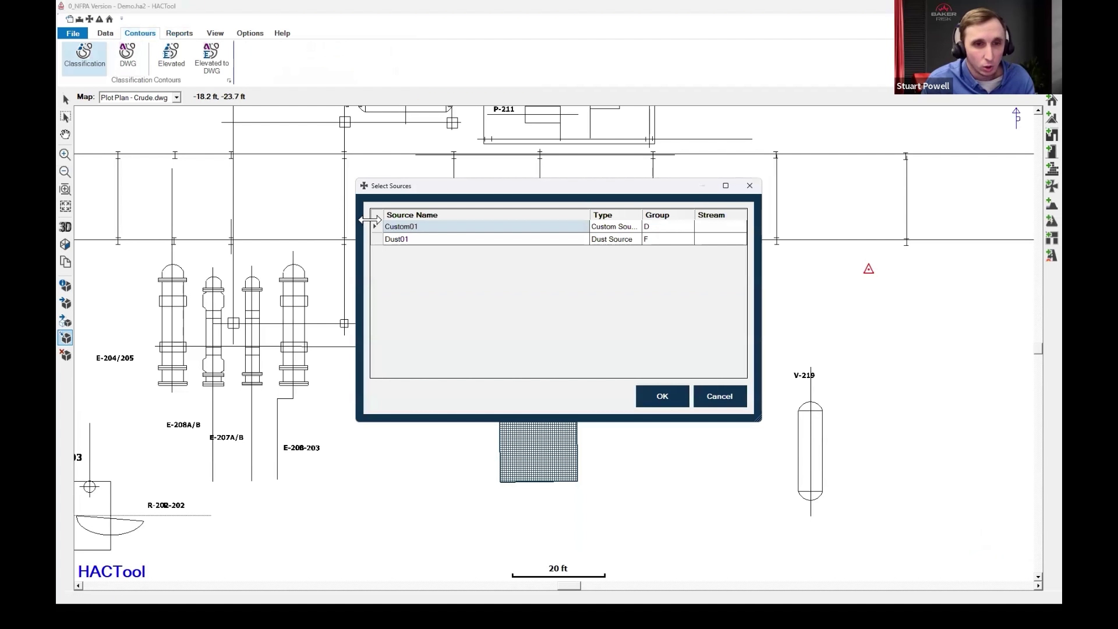
drag(391, 228, 393, 239)
click(646, 397)
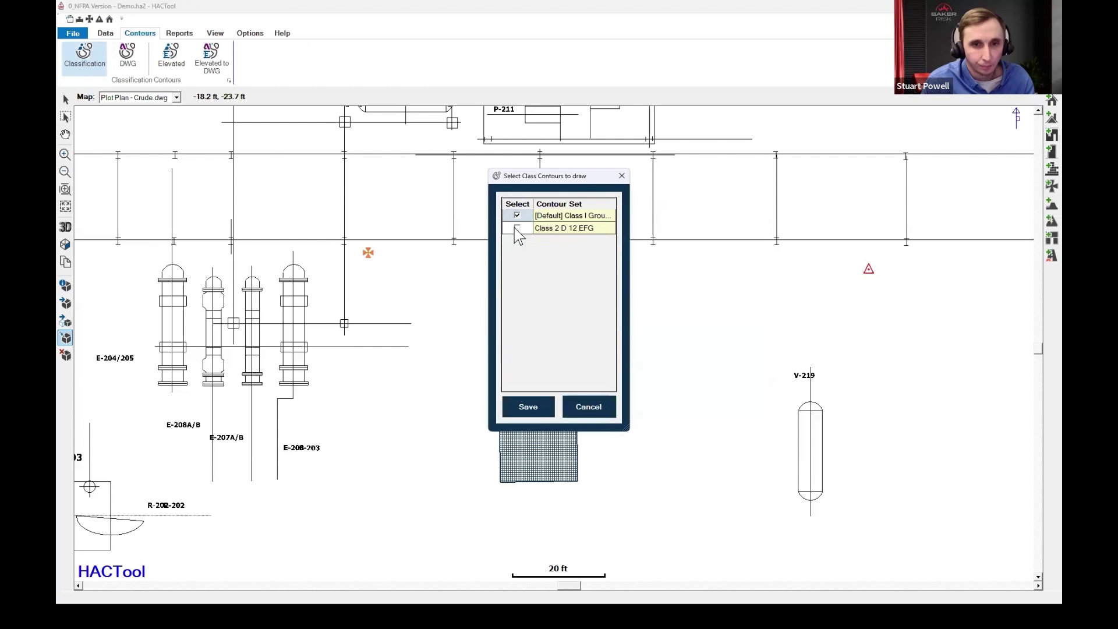
click(516, 228)
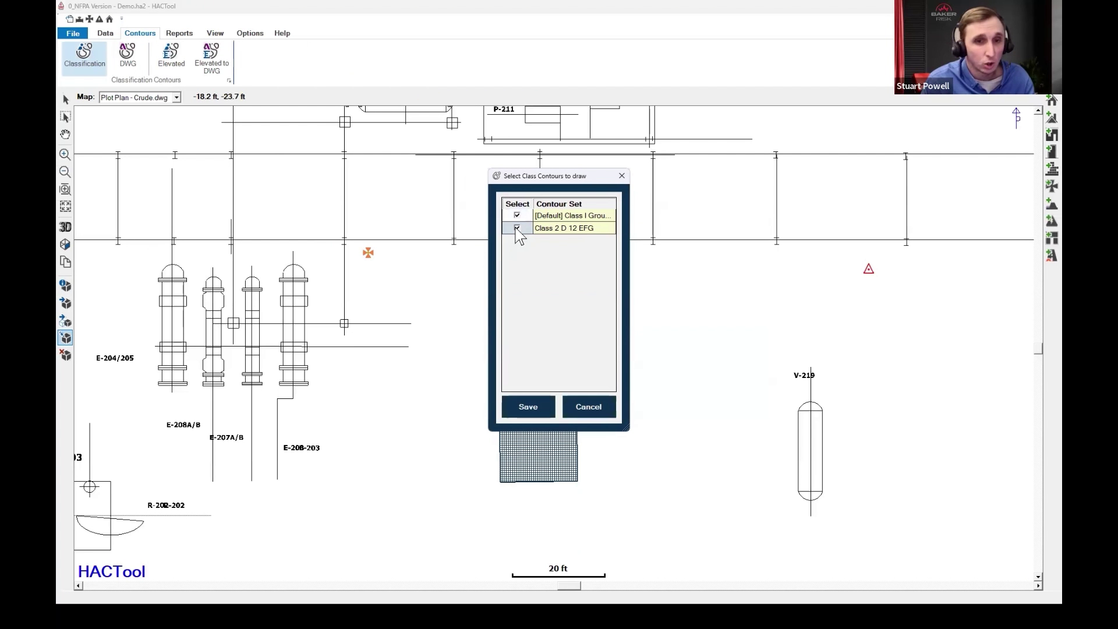
click(529, 406)
Hide the buildings layer so that the dust source's contour on the plot plan is uncovered.
click(64, 134)
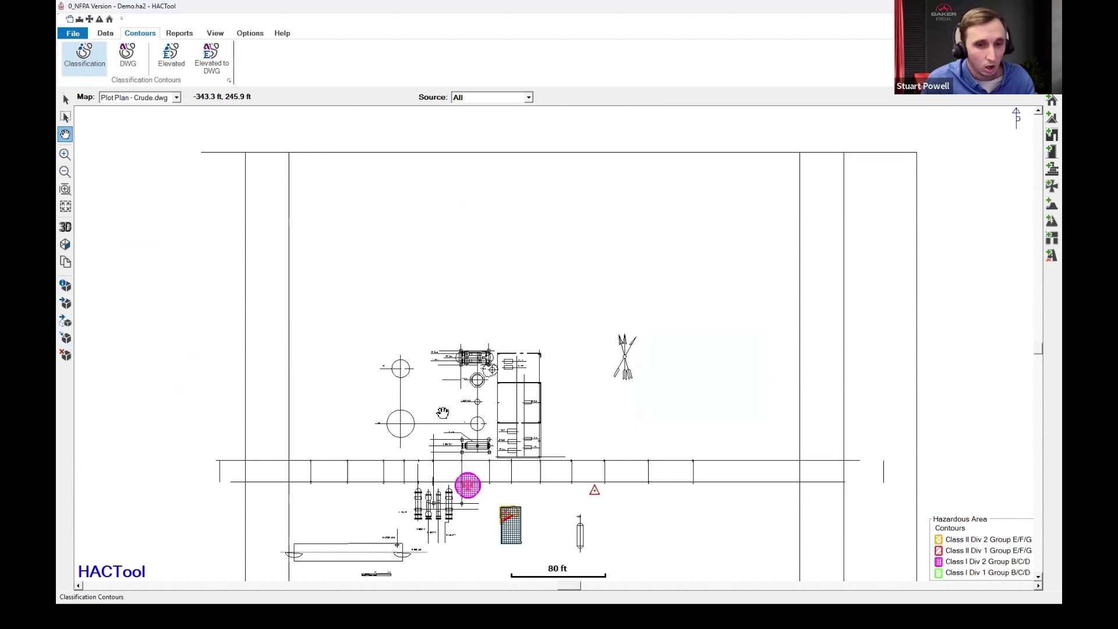
drag(532, 532, 528, 433)
scroll(432, 394, up, 5)
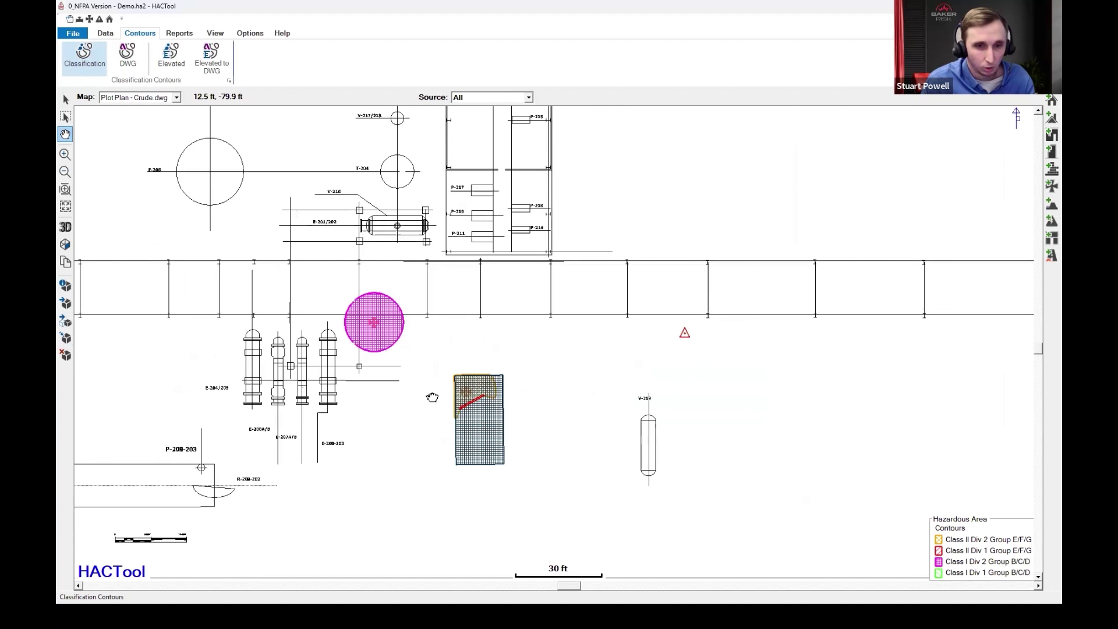
click(216, 34)
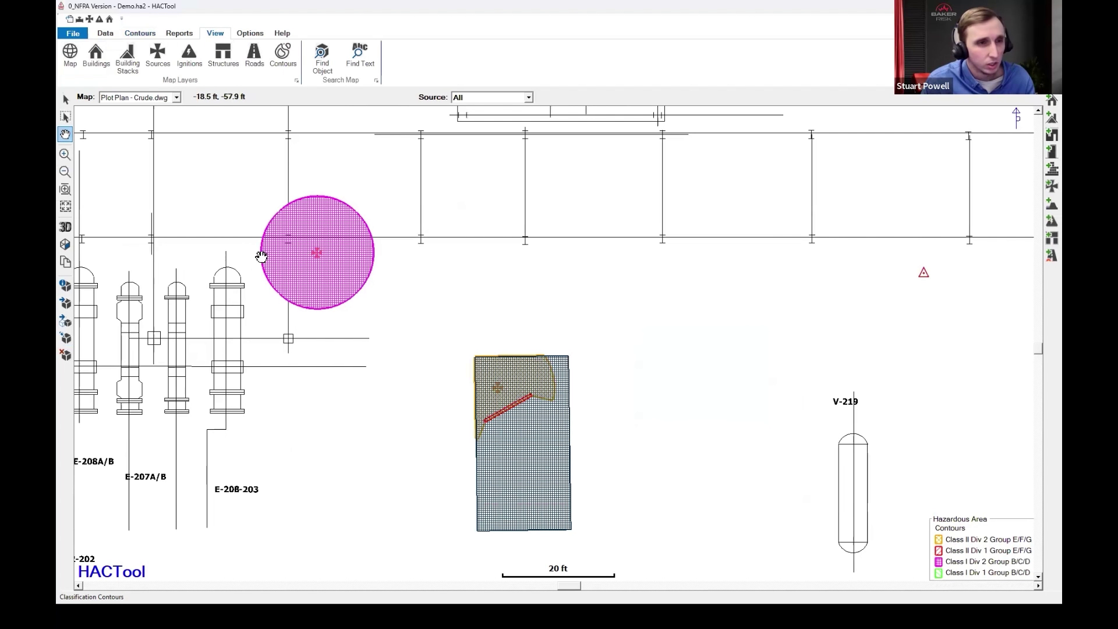
drag(258, 272, 261, 256)
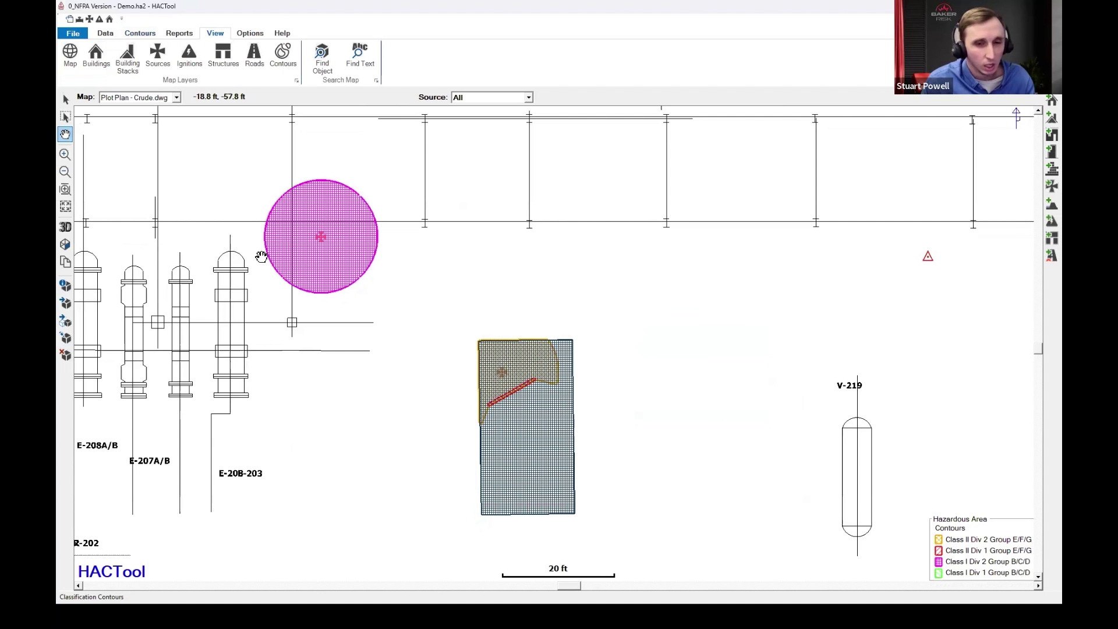
click(96, 66)
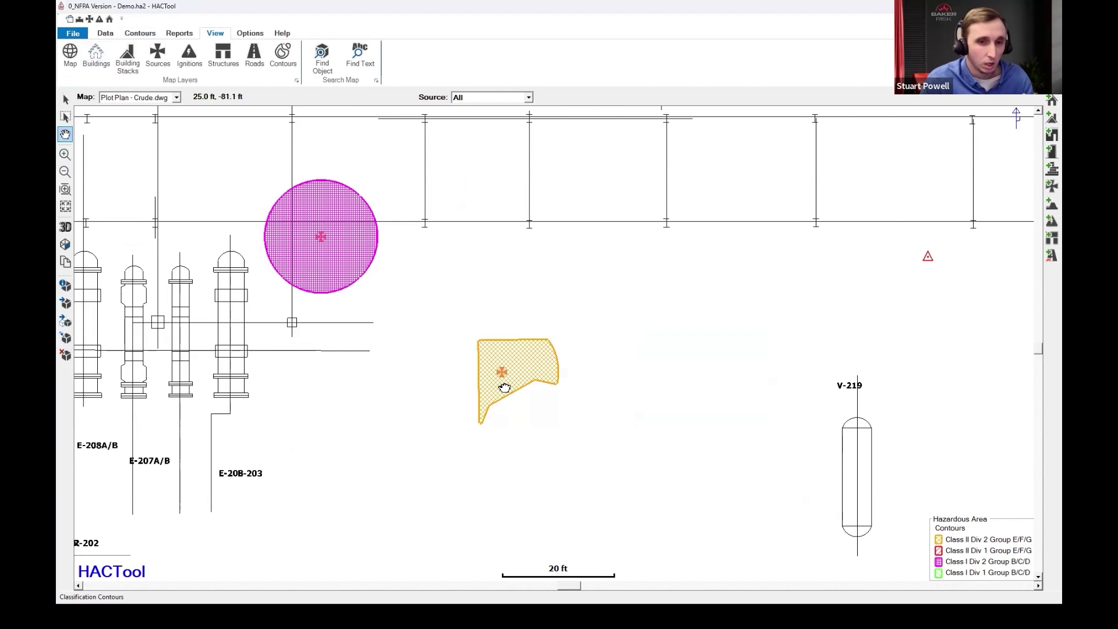
Examine the shape of the Class II Div 2 dust contour up close and compare it with the contour legend.
drag(503, 386, 502, 386)
scroll(501, 386, up, 3)
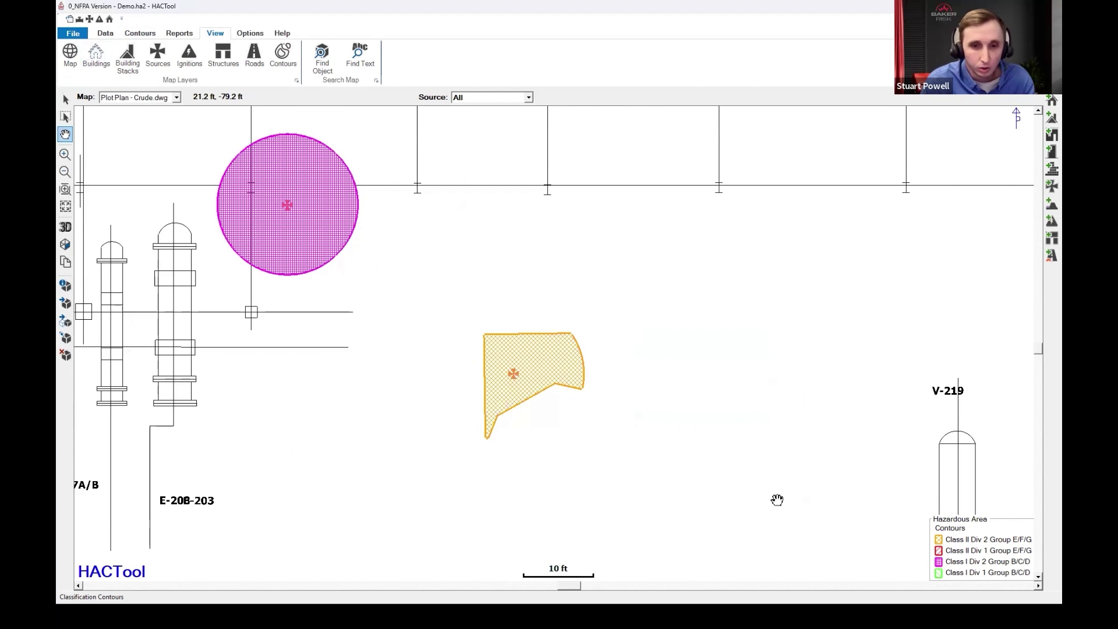
drag(592, 446, 611, 447)
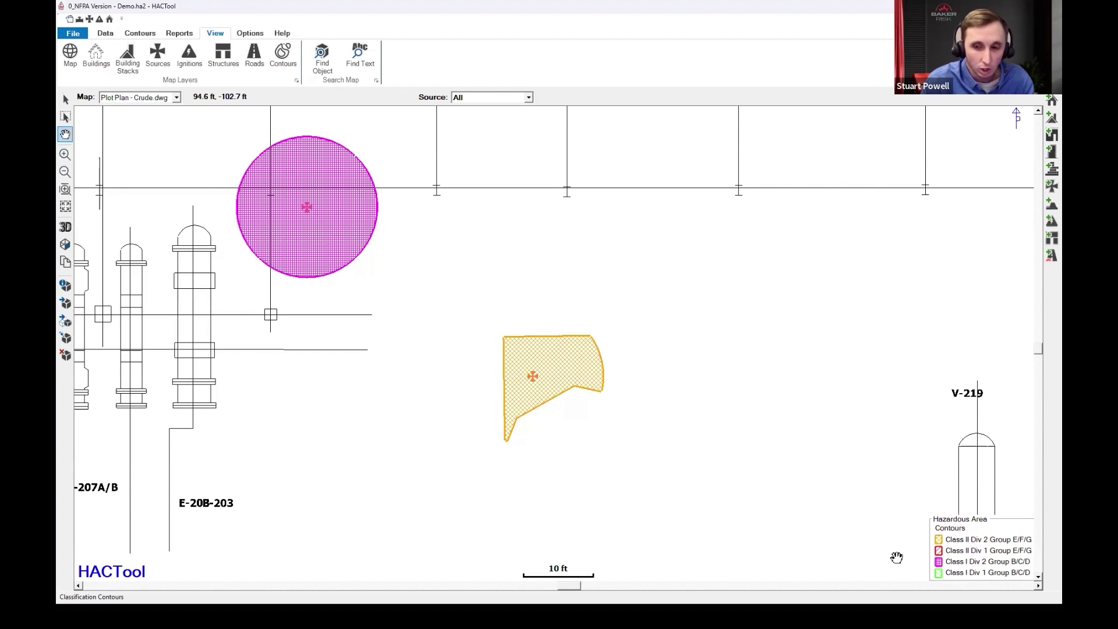
mouse_move(638, 430)
mouse_down()
mouse_move(618, 422)
mouse_move(631, 426)
mouse_up()
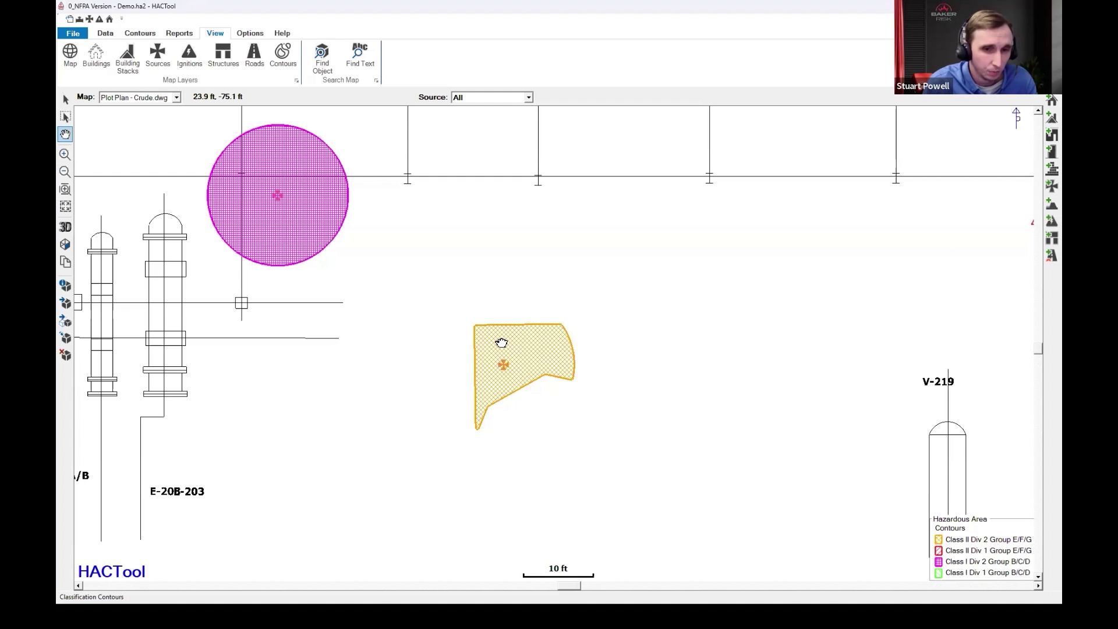
drag(499, 341, 502, 341)
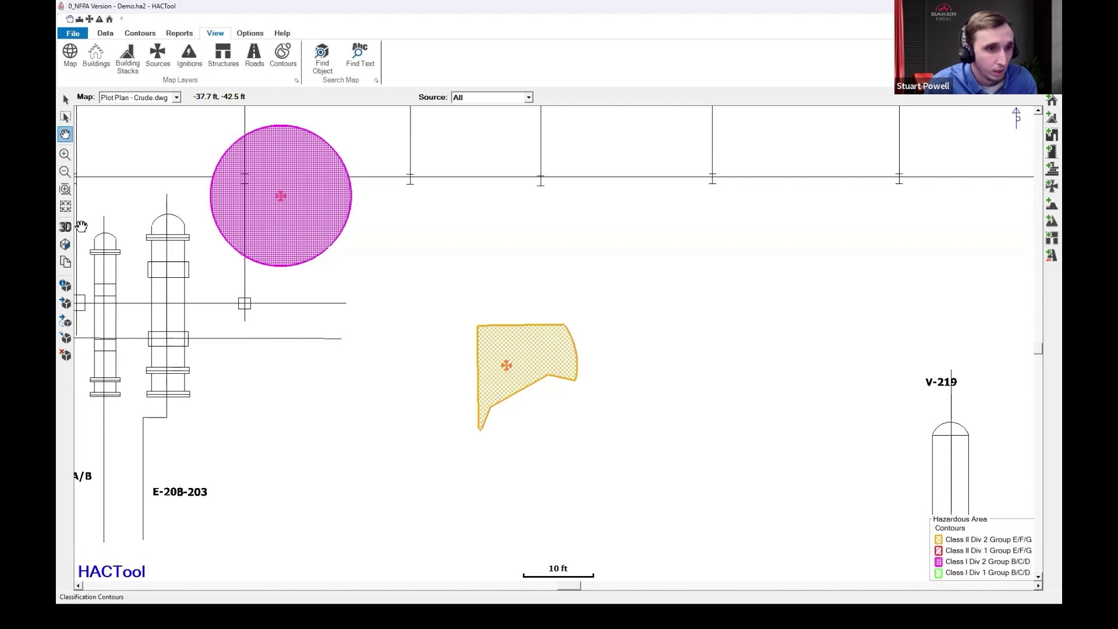
Inspect the Class I and Class II contours in 3D from several angles and return to the 2D plan.
click(65, 228)
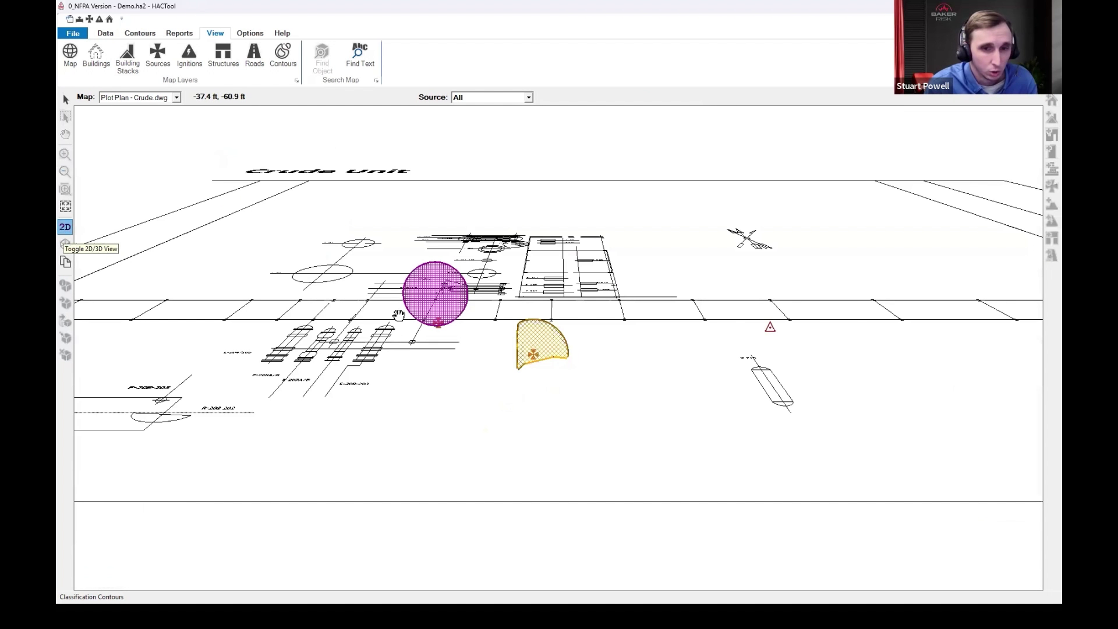
drag(473, 371, 656, 420)
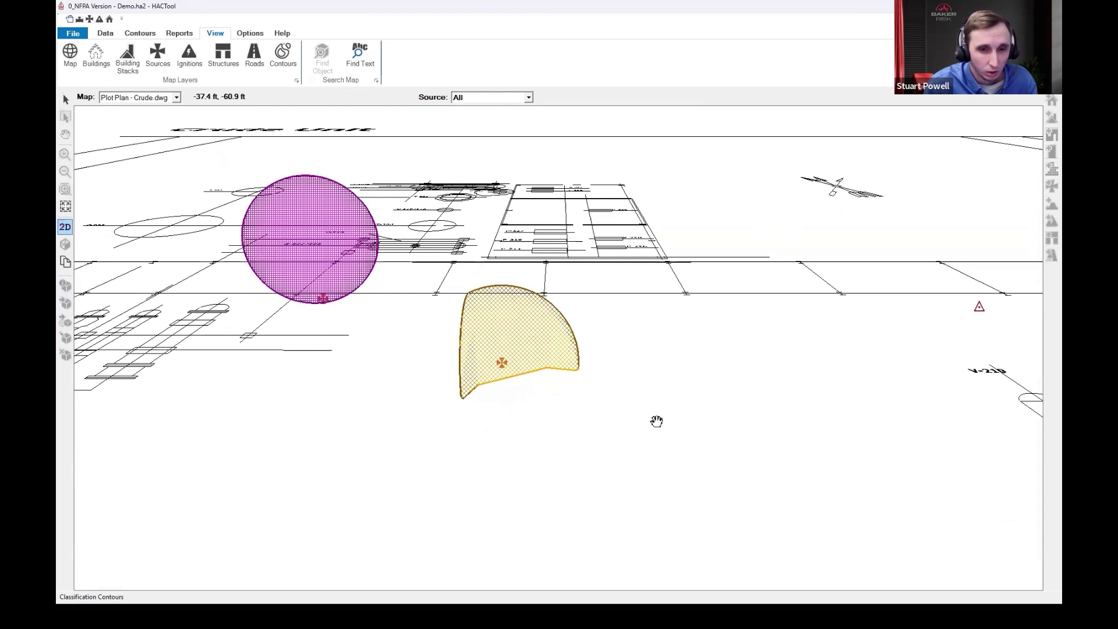
mouse_move(579, 417)
mouse_down()
mouse_move(511, 415)
mouse_move(514, 392)
mouse_up()
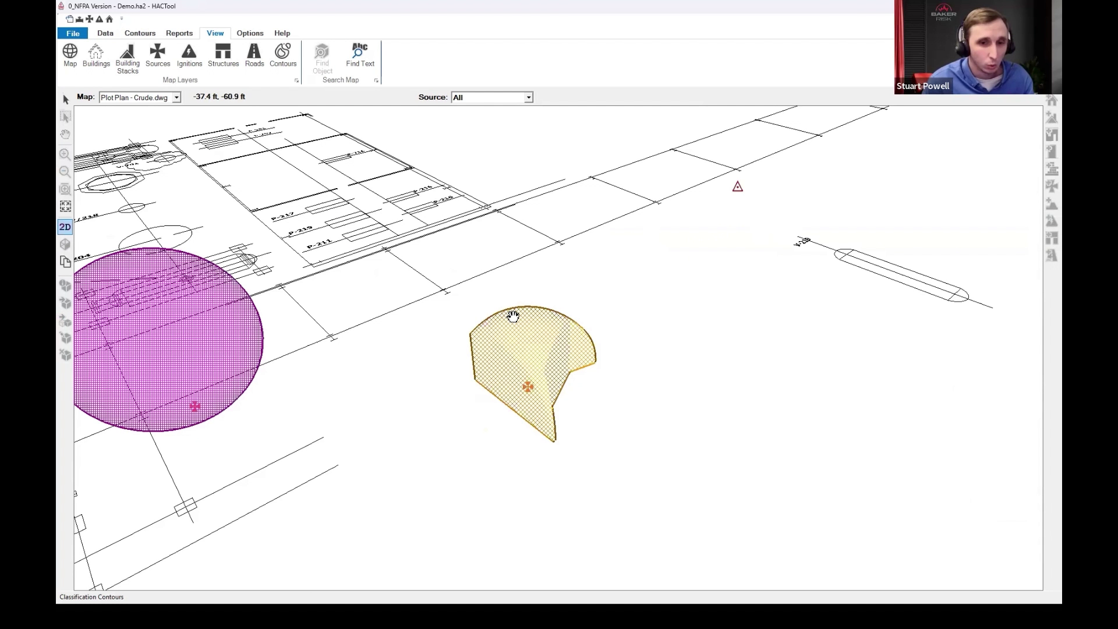
click(65, 227)
Open the settings of the ignition source near vessel V-219 on the plot plan.
scroll(390, 416, down, 3)
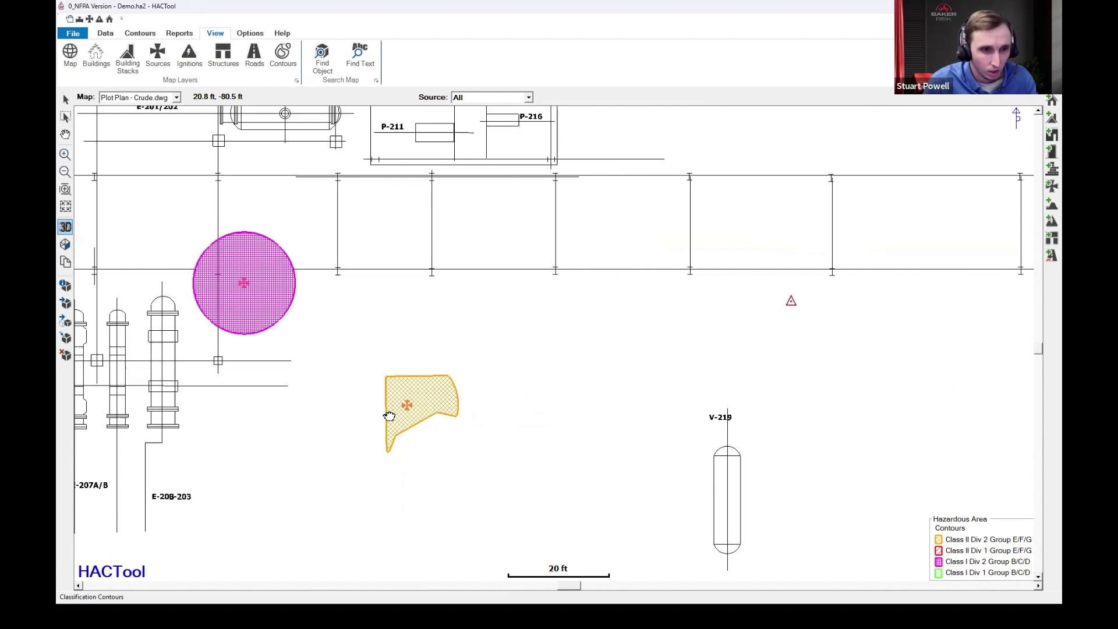
drag(422, 388, 434, 376)
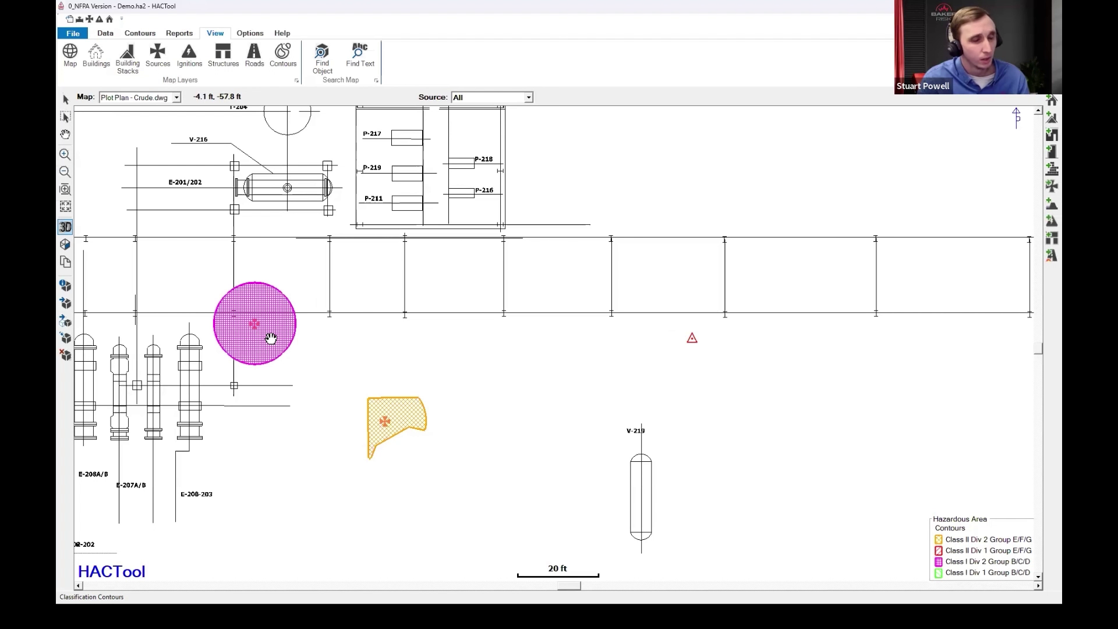
drag(386, 422, 372, 406)
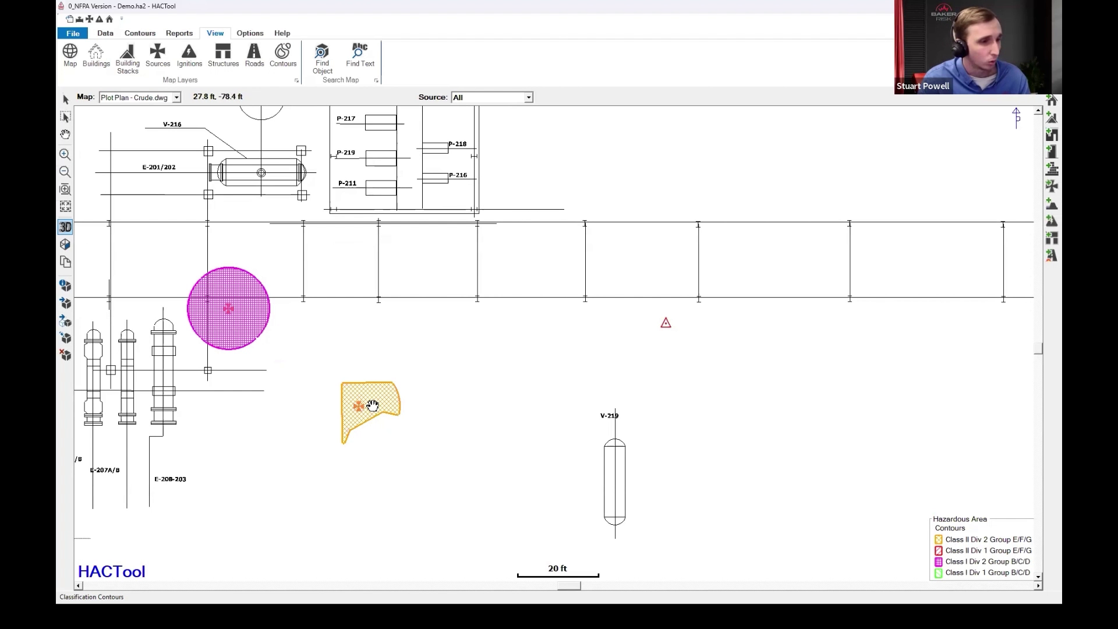
drag(383, 389, 395, 357)
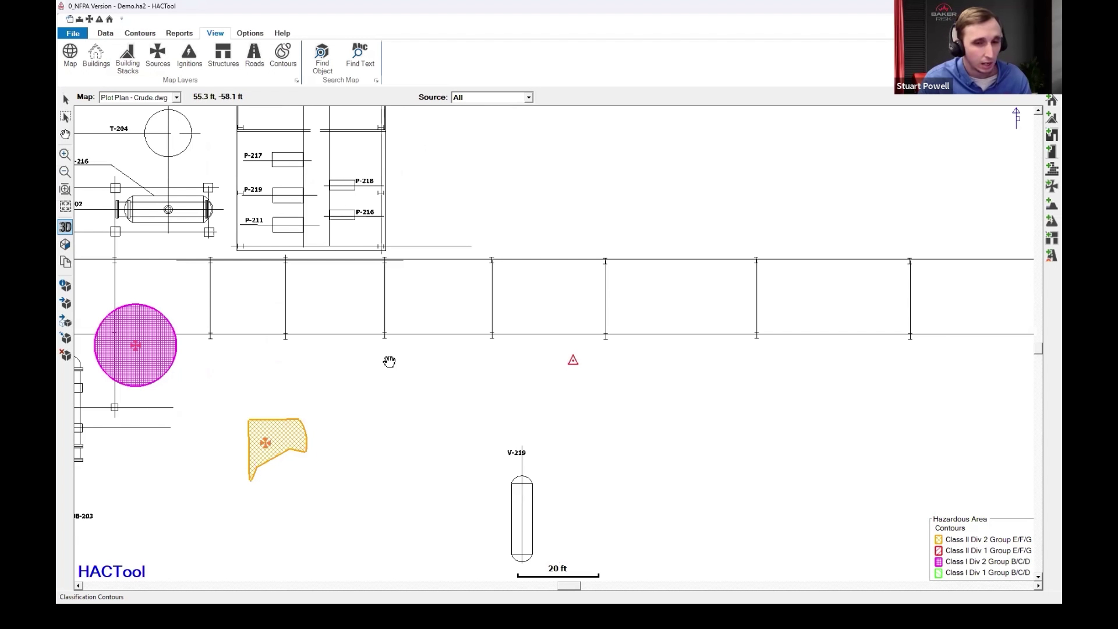
click(65, 338)
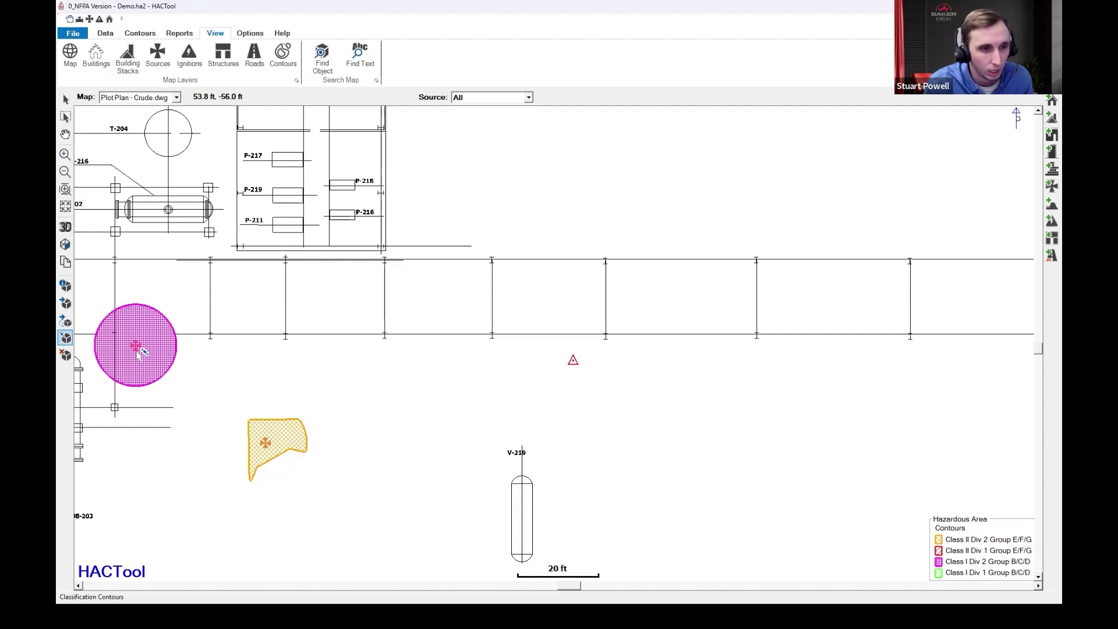
double_click(573, 364)
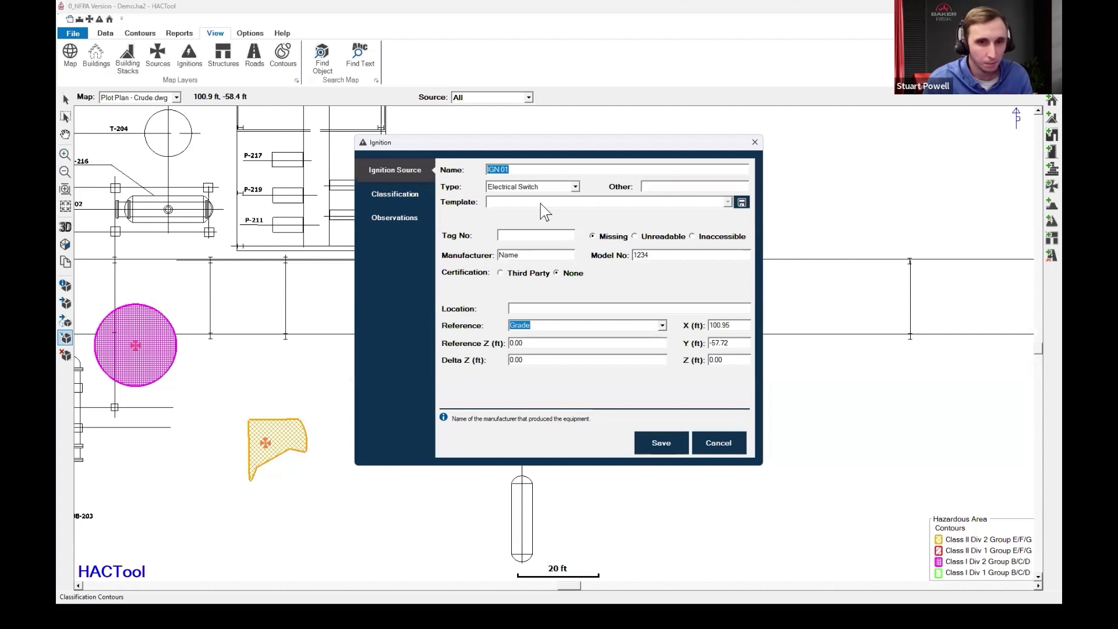
Browse the equipment types available for ignition source IGN 01 and keep Electrical Switch.
click(573, 188)
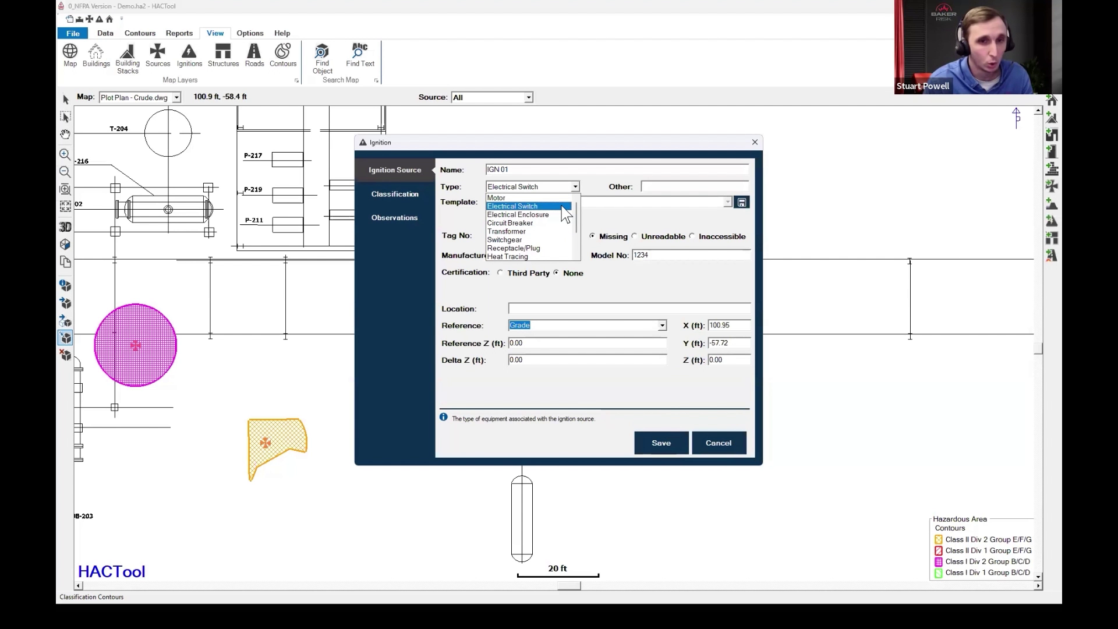
scroll(553, 239, down, 2)
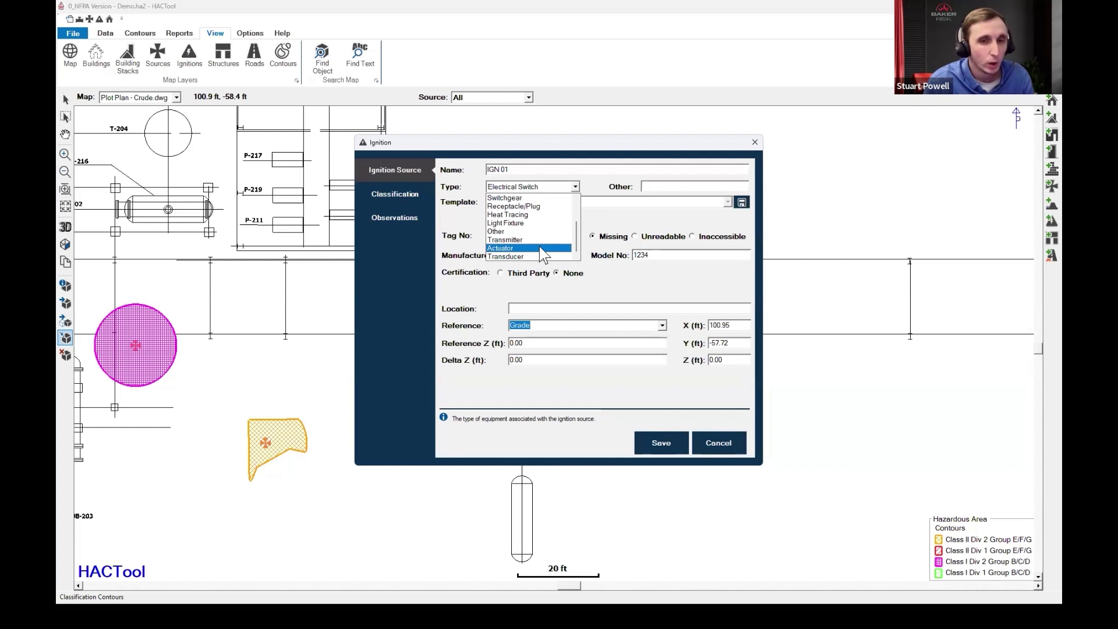
scroll(546, 229, up, 2)
click(586, 216)
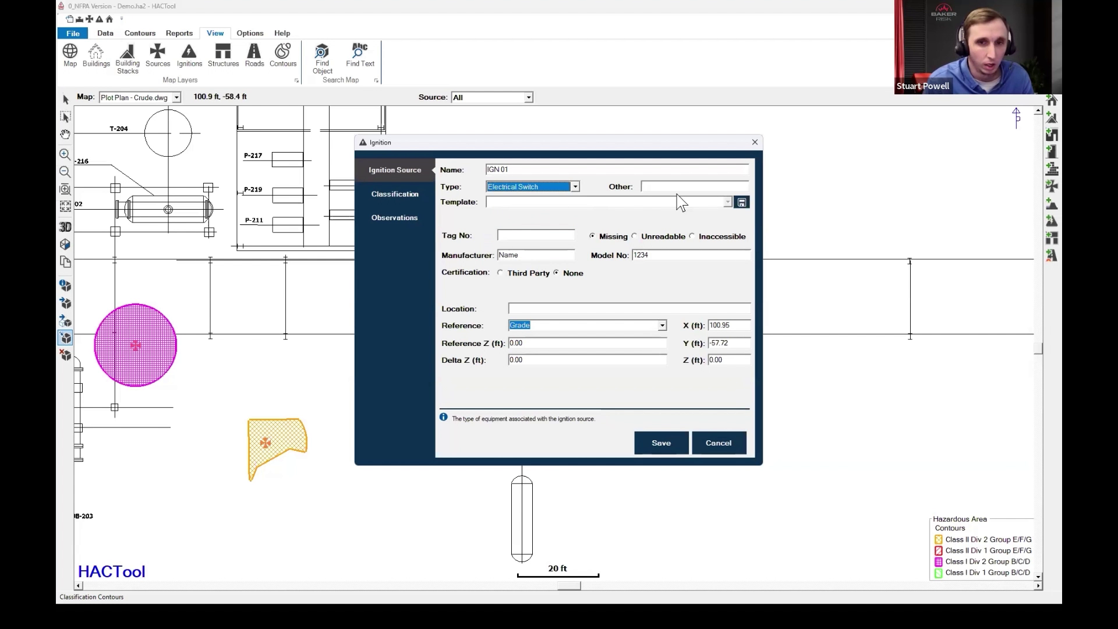
Review the ignition source's tag number field and label status, keeping the label marked as Missing.
click(533, 232)
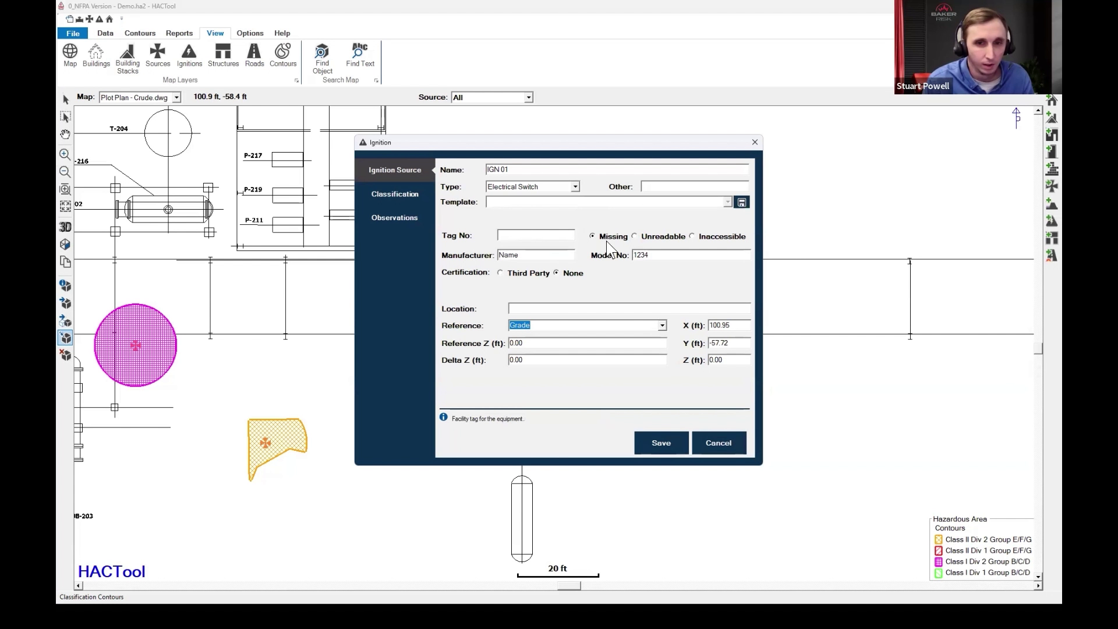
mouse_move(607, 240)
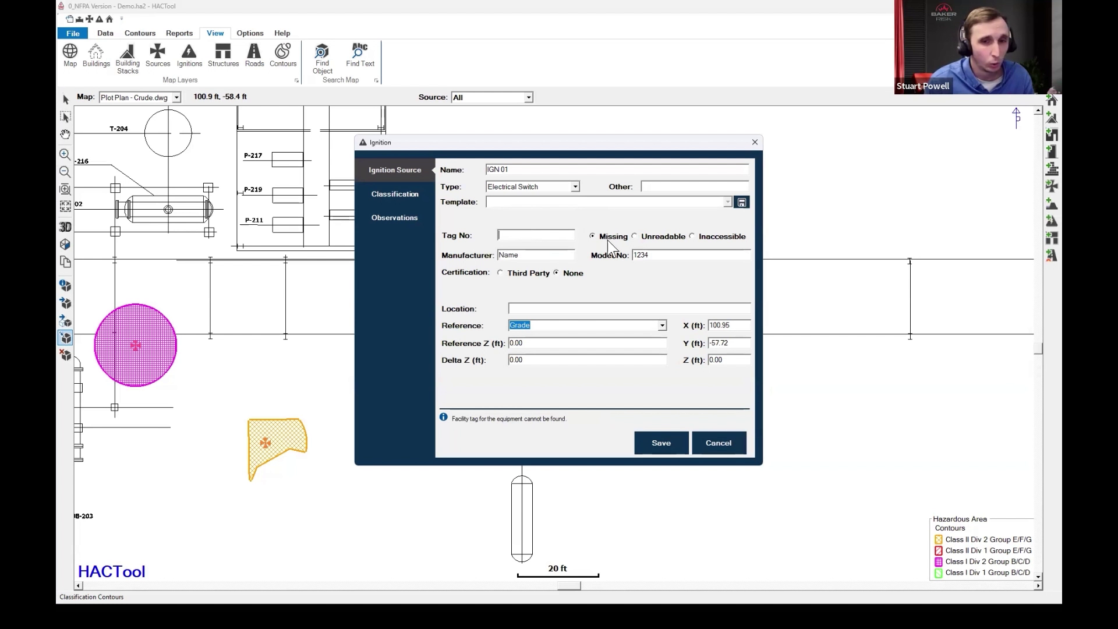
click(592, 236)
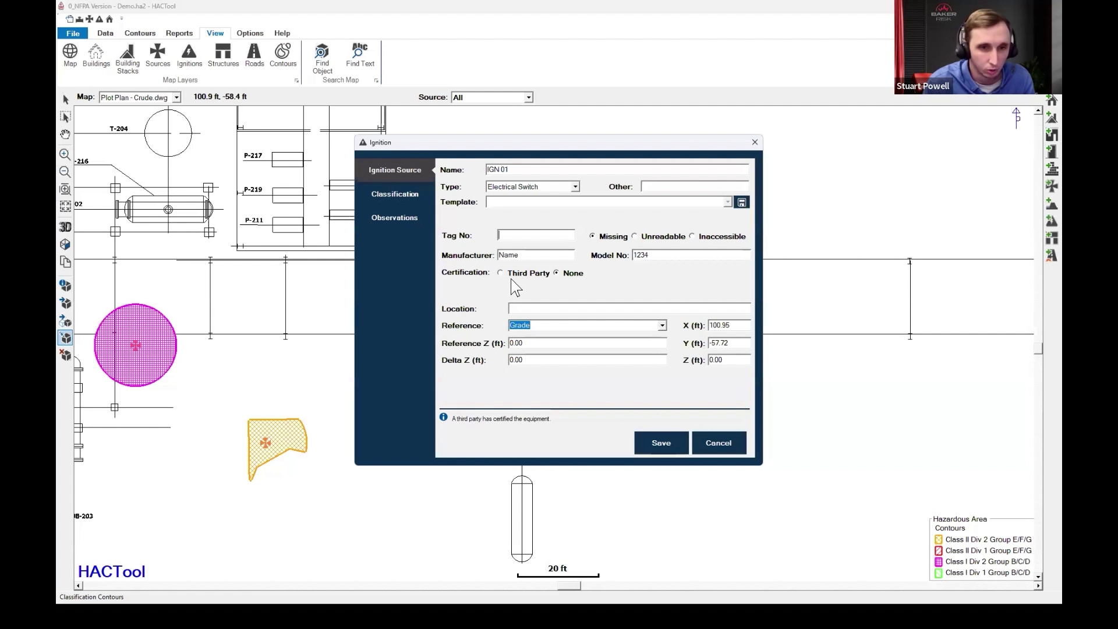
Review the ignition source's classification ratings and its observed defects, and close its settings without saving.
click(414, 198)
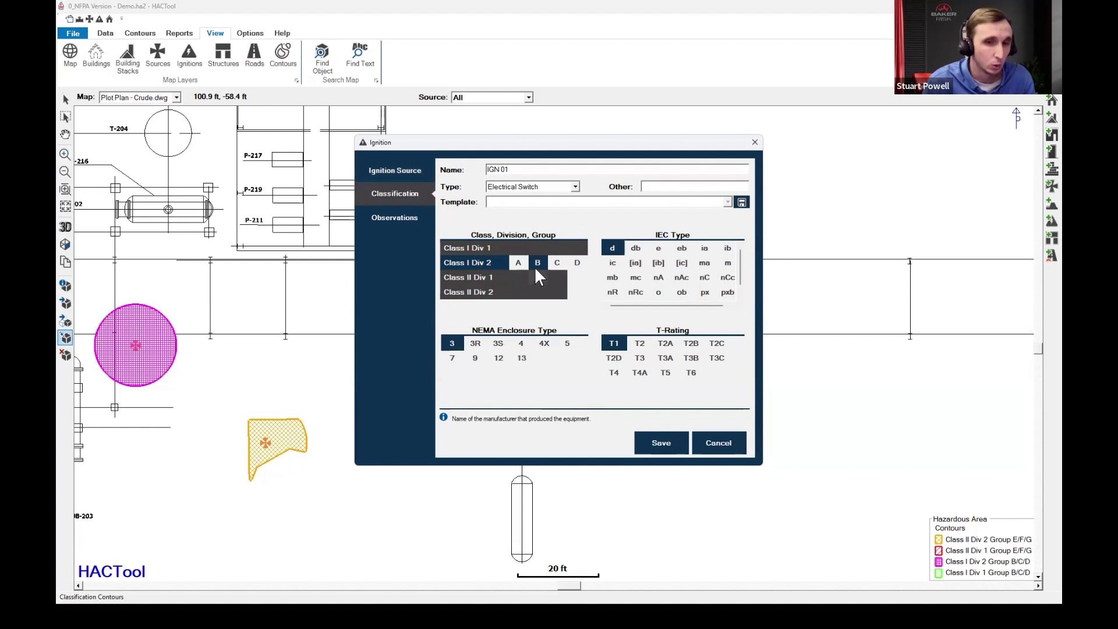
click(556, 263)
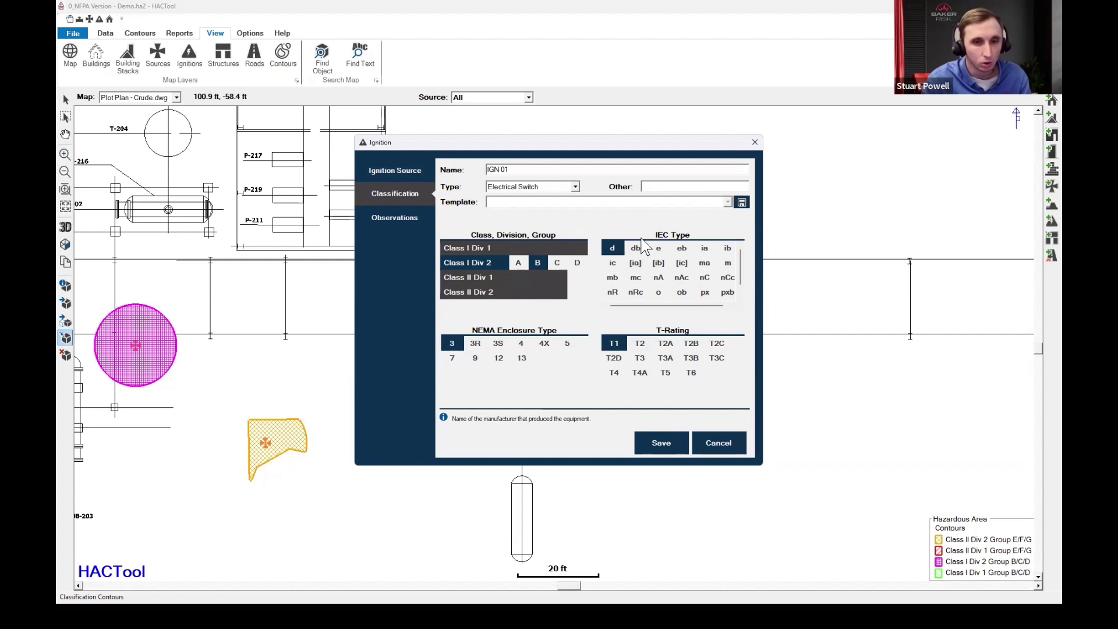
click(396, 219)
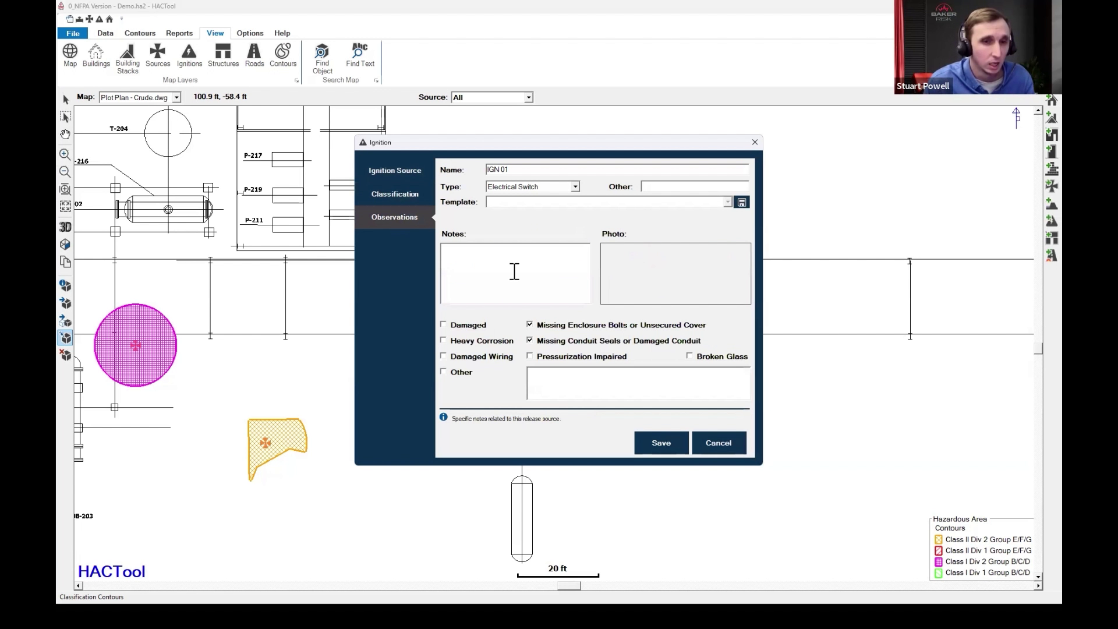
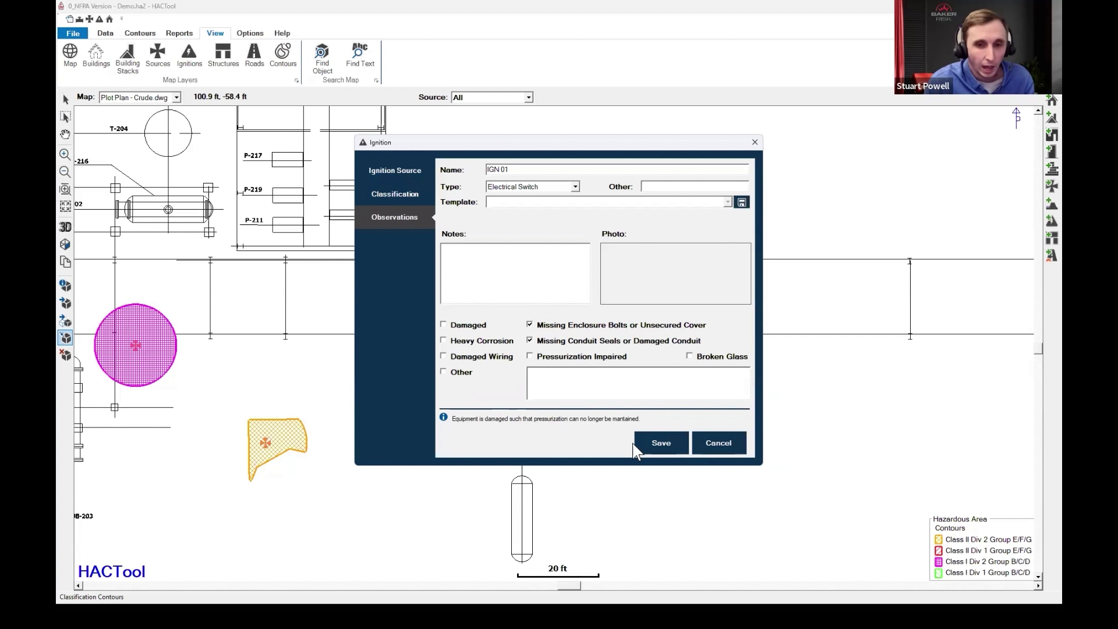
click(706, 445)
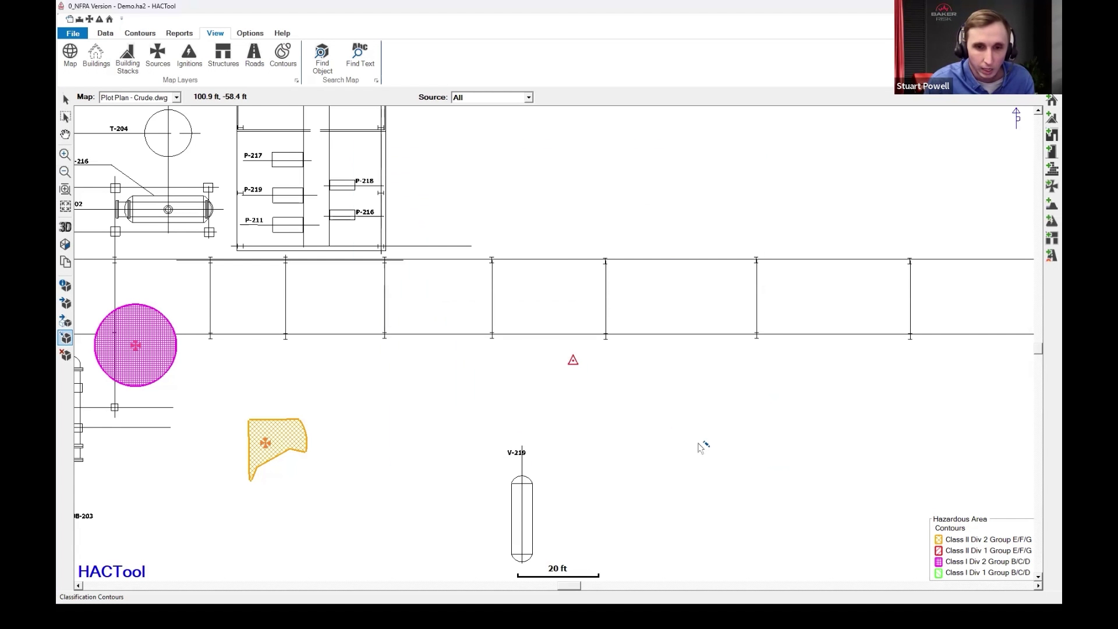
Open the Missing Labels report, read through all its columns for the ignition source, and close it.
click(176, 35)
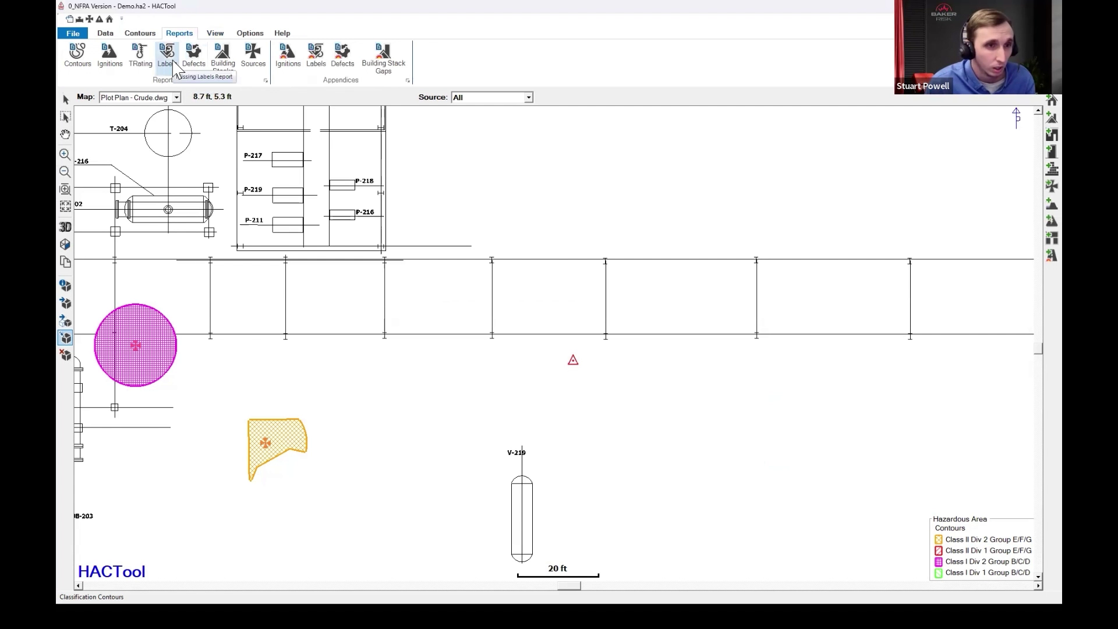
click(173, 63)
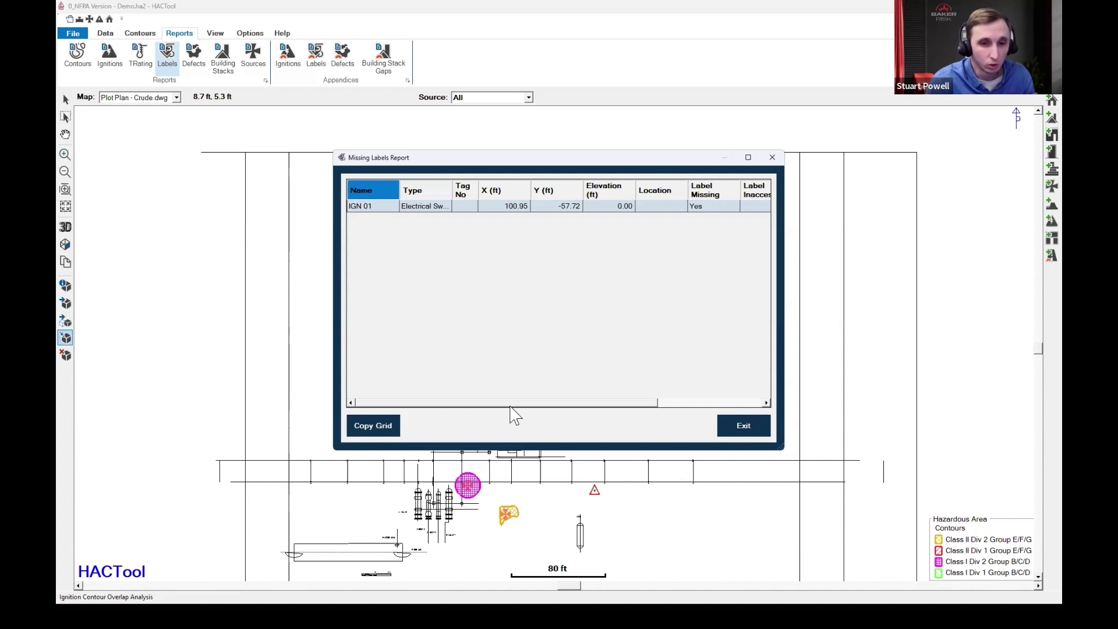
drag(510, 408, 588, 416)
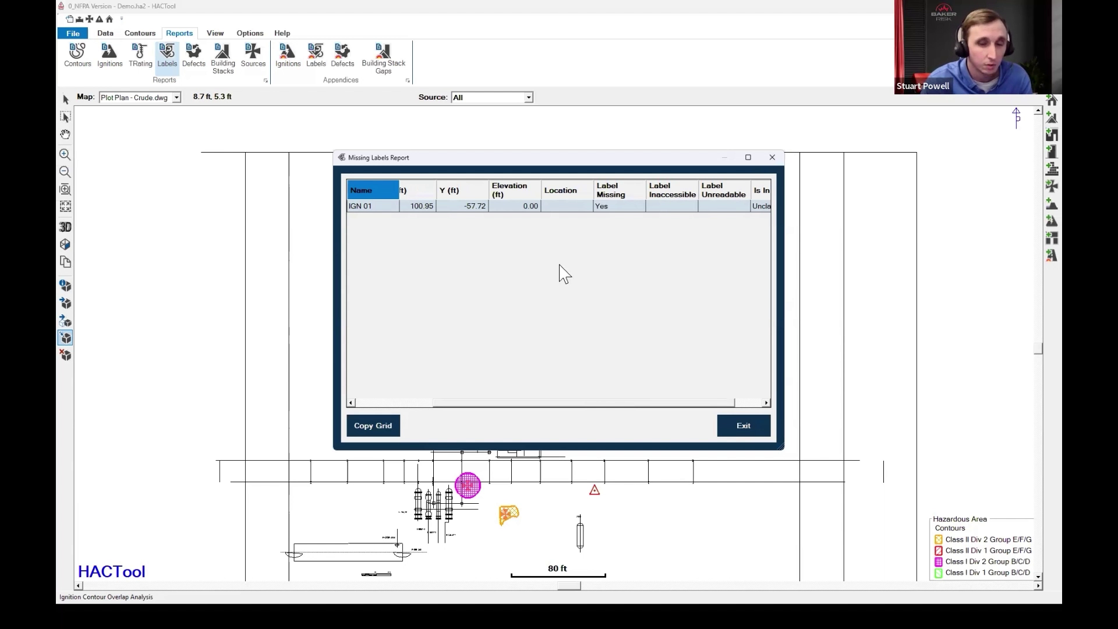
drag(567, 403, 458, 391)
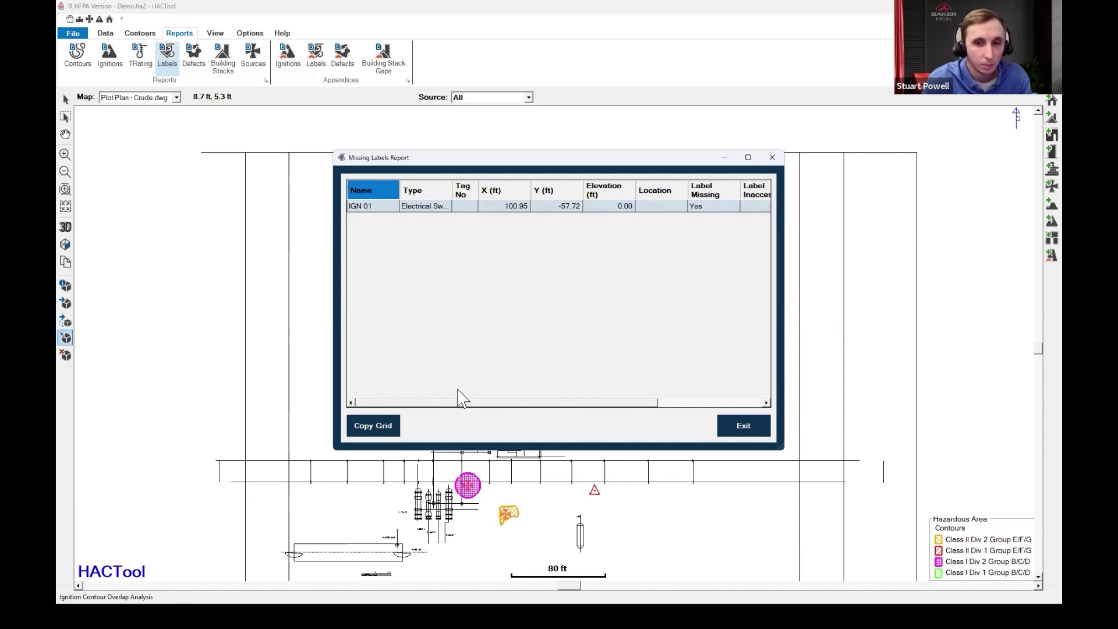
click(735, 427)
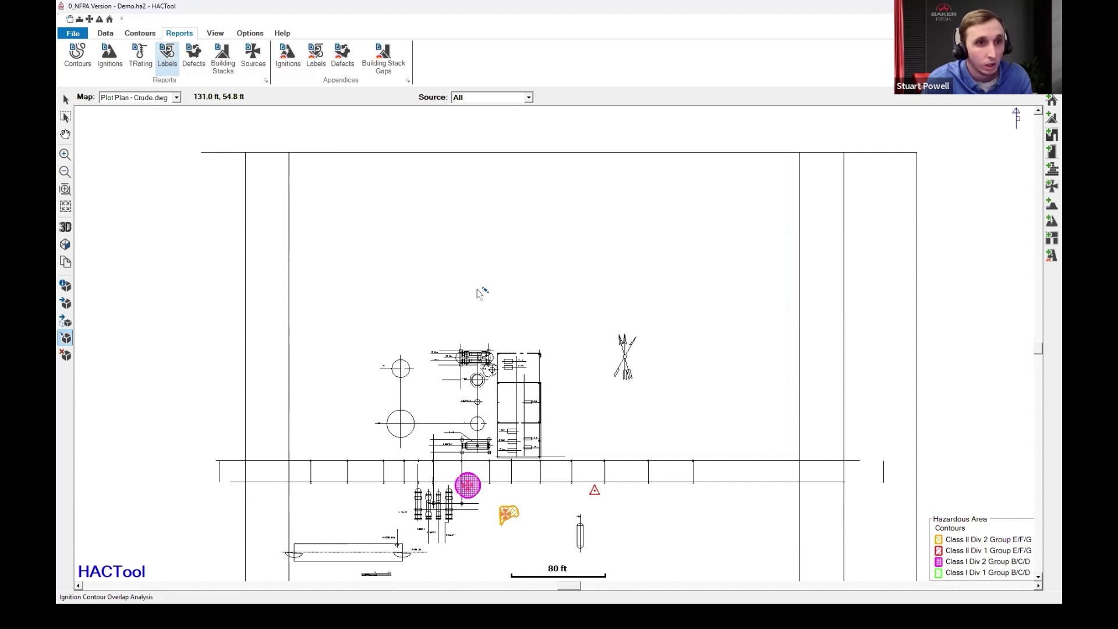
Open the Defects report, check the defect columns for the ignition source, and close it.
click(195, 66)
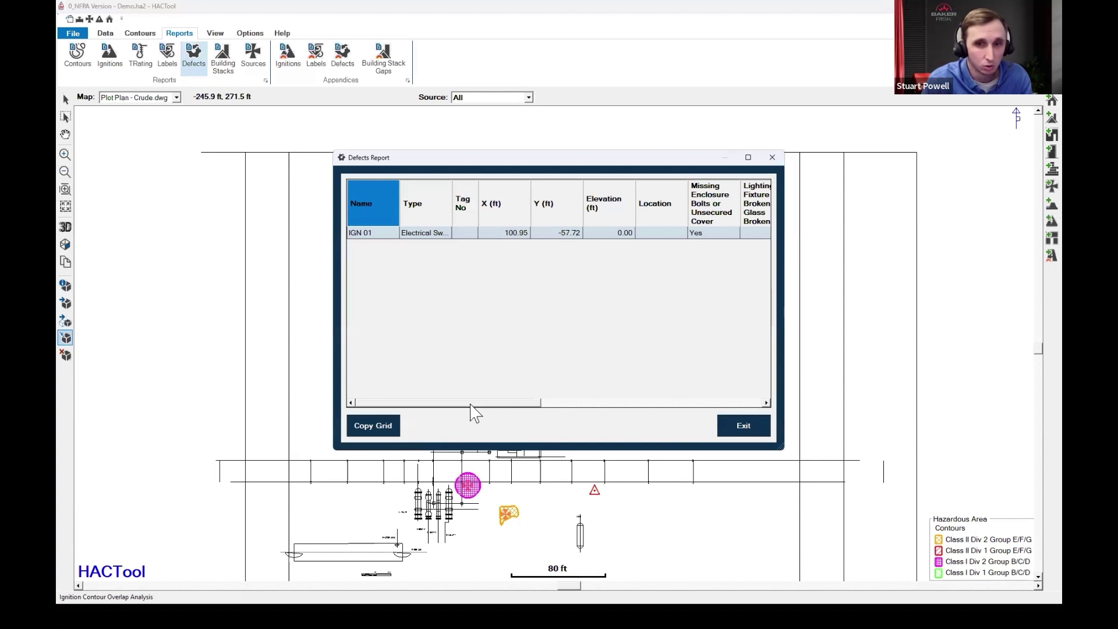
drag(472, 403, 650, 403)
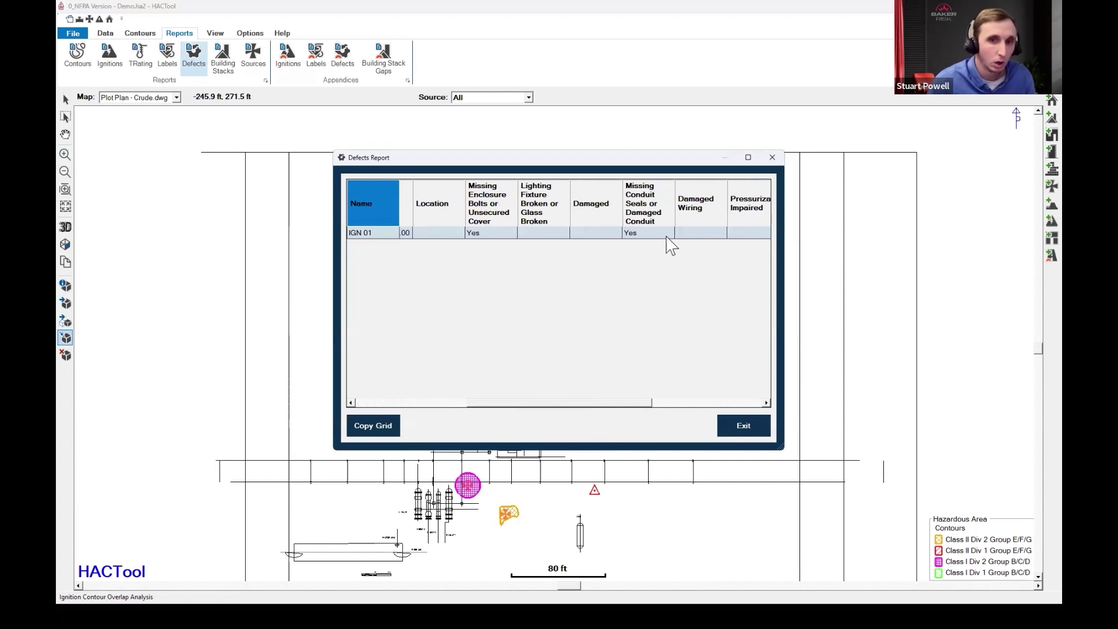
click(770, 157)
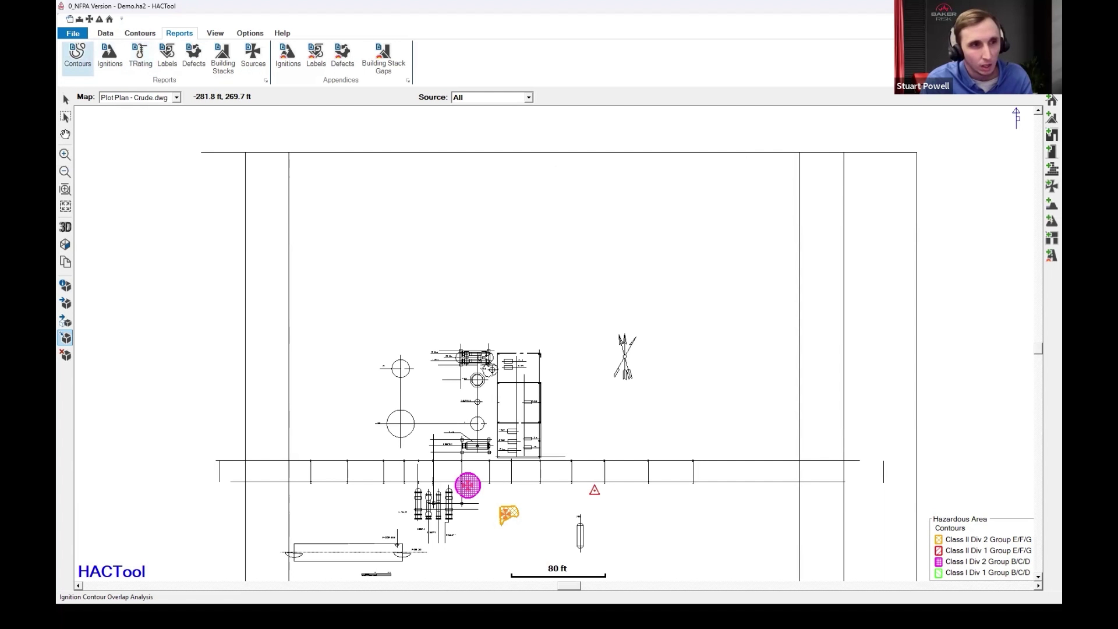
Reopen the ignition source on the plot plan to review its class, division and group, and close its settings.
click(64, 134)
drag(457, 393, 440, 348)
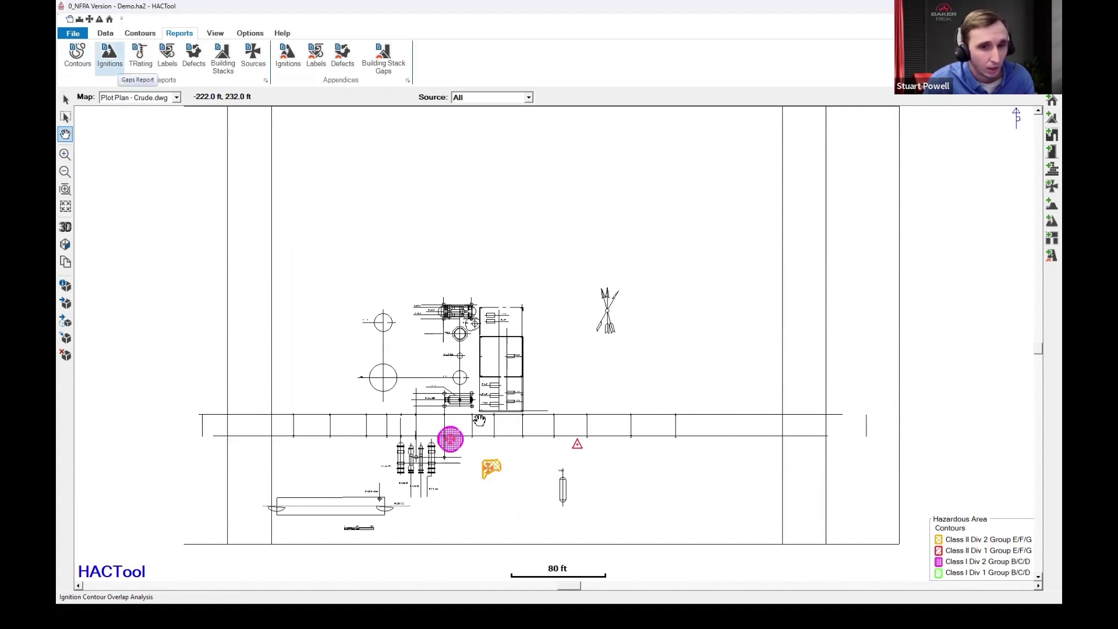
drag(479, 420, 452, 410)
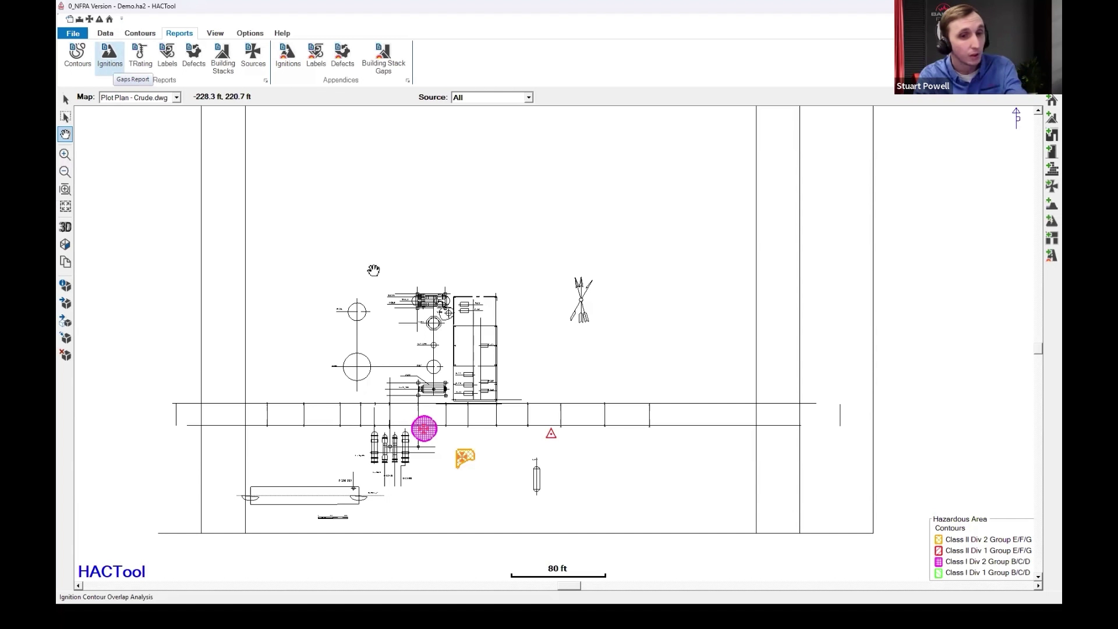
click(65, 338)
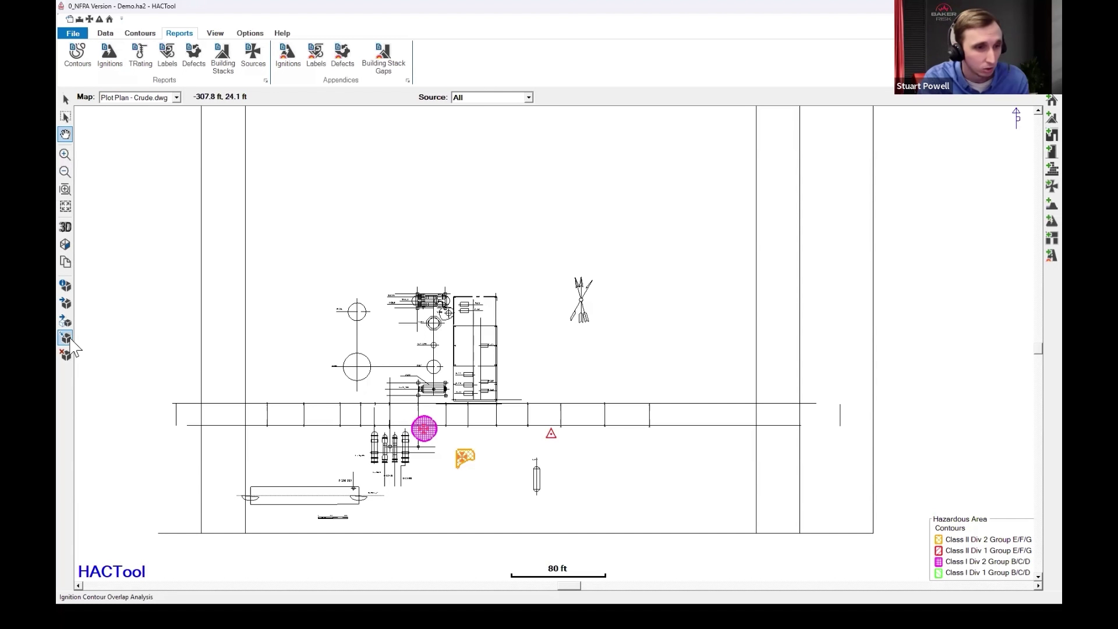
click(552, 438)
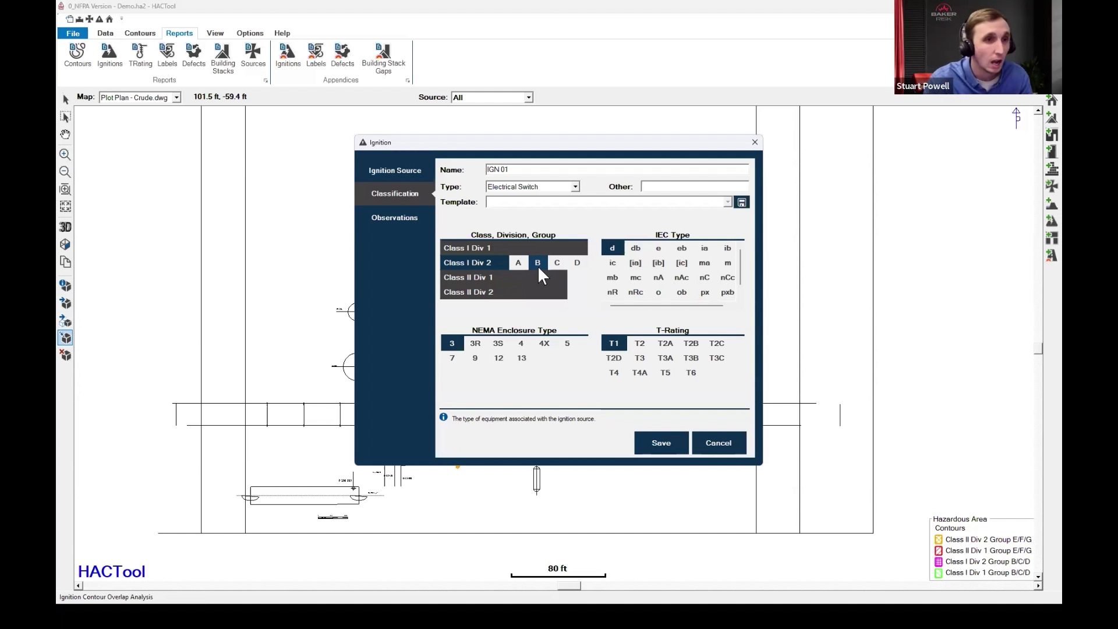
click(755, 142)
click(66, 135)
drag(403, 313, 397, 290)
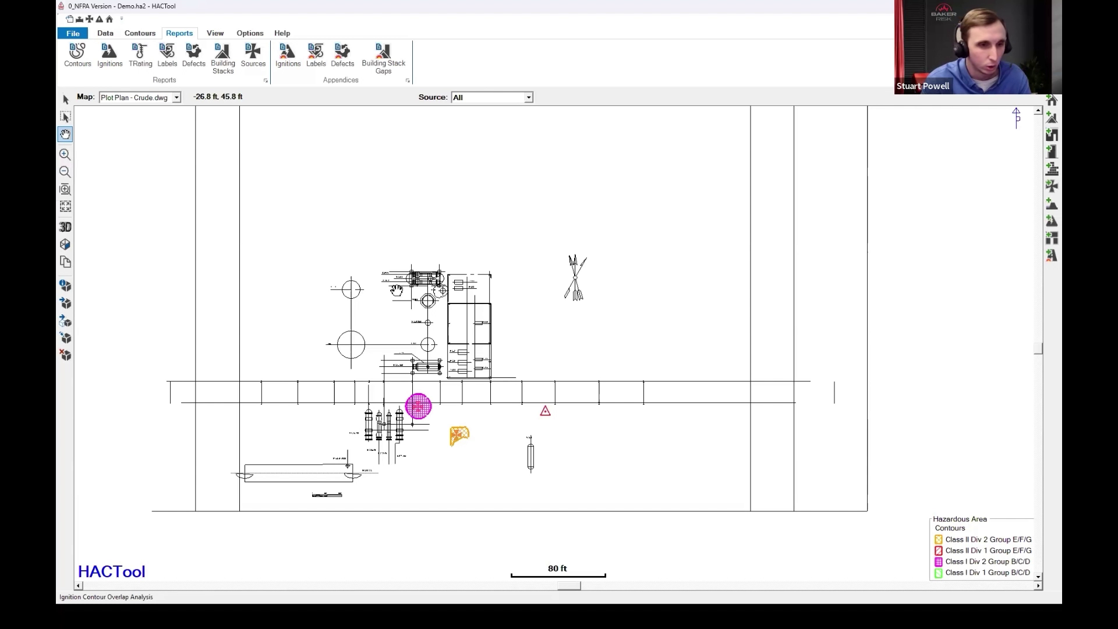
scroll(425, 330, up, 2)
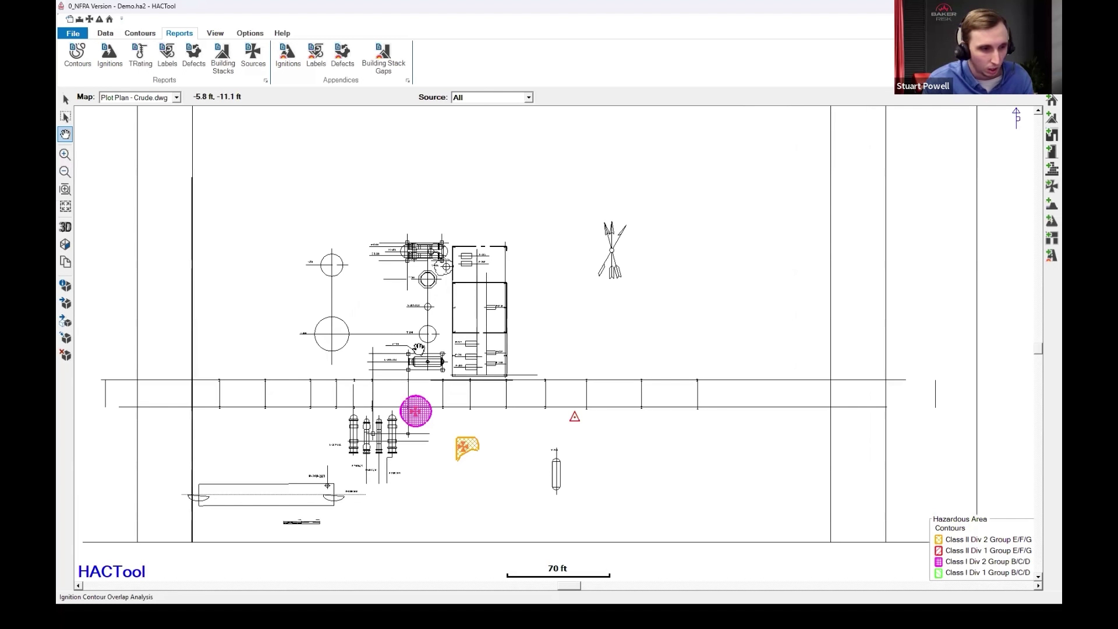
drag(453, 354, 443, 349)
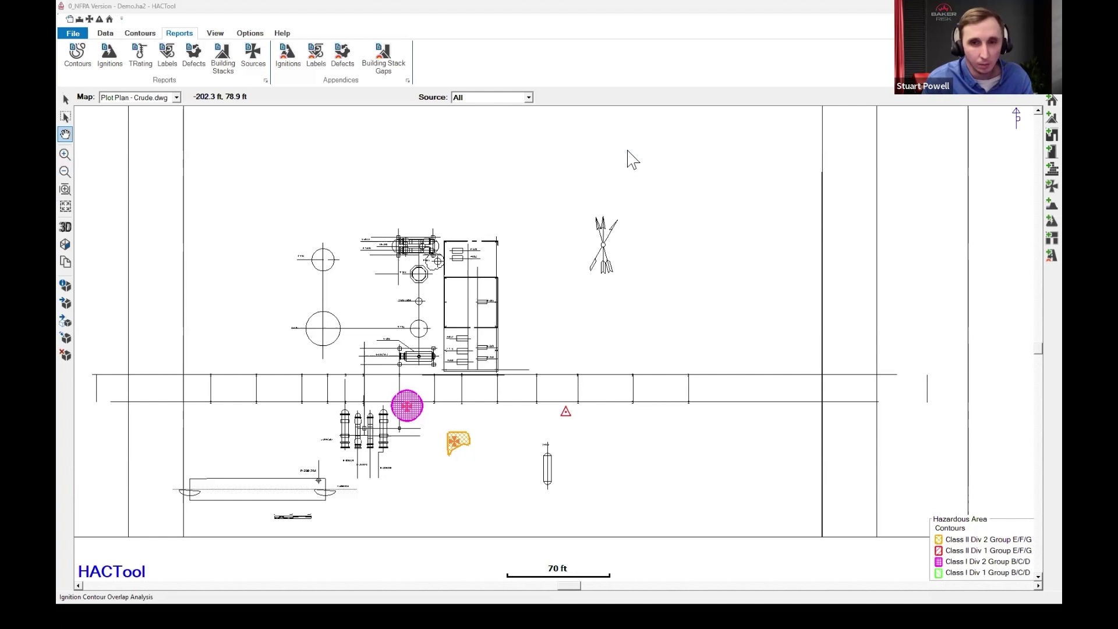
Switch to the 1_IEC Version - Demo.ha2 project and view the area around its two release sources on the plot plan.
click(732, 147)
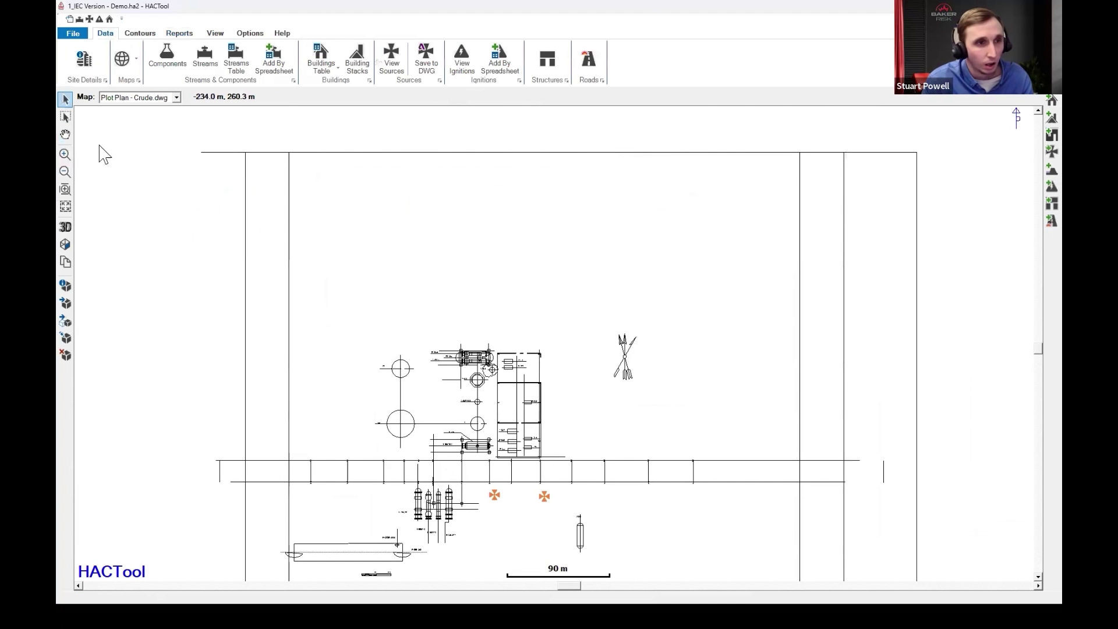
click(64, 134)
drag(242, 342, 251, 304)
scroll(399, 407, up, 2)
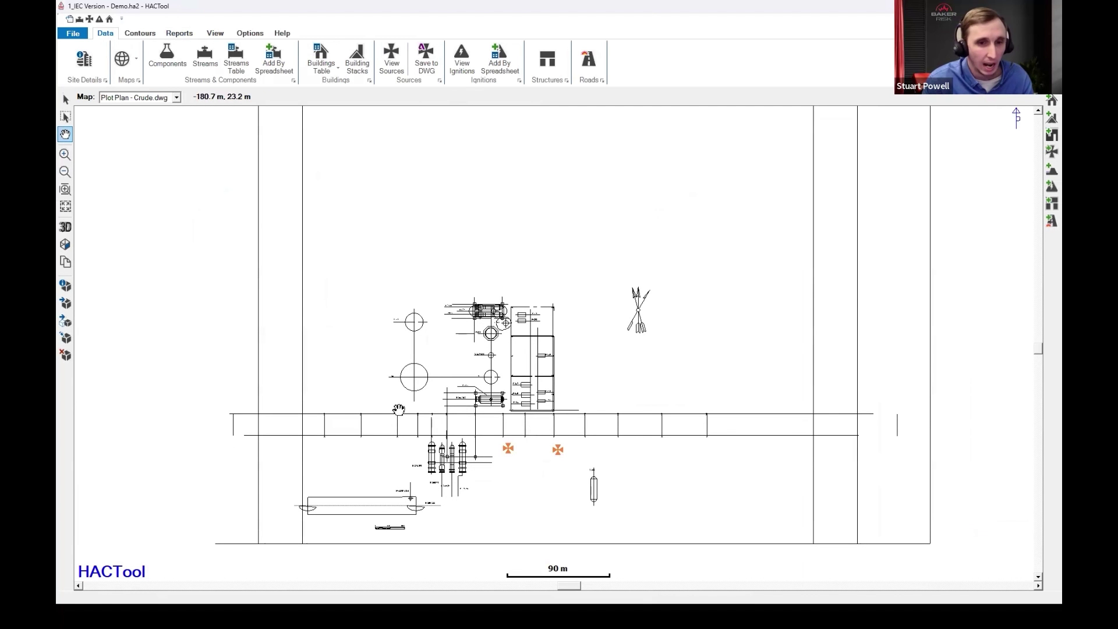
drag(411, 414, 392, 395)
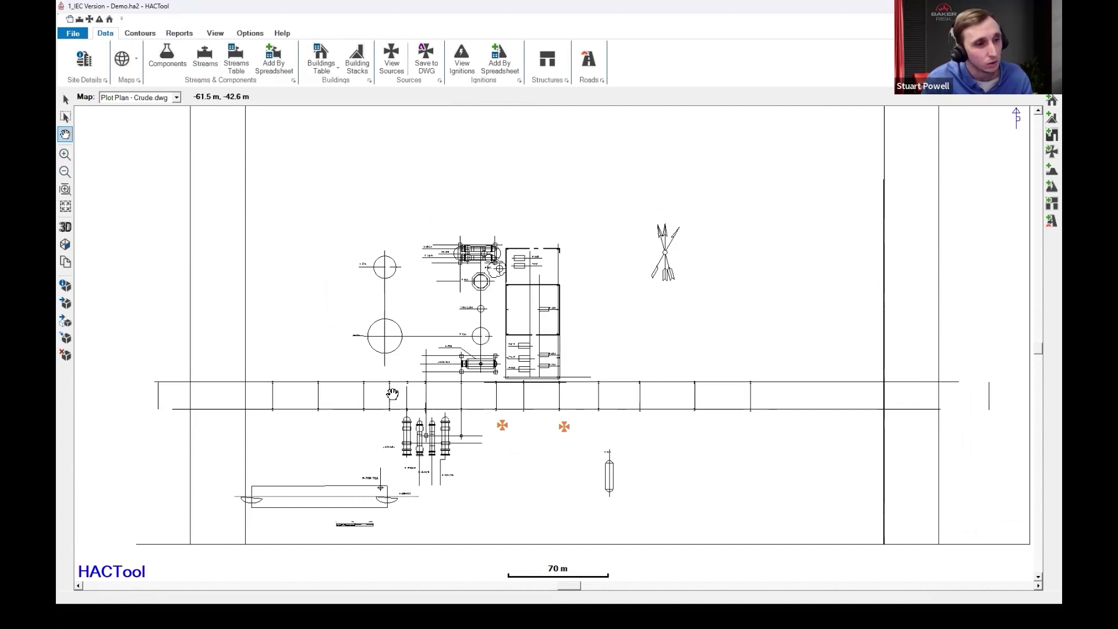
drag(406, 401, 401, 380)
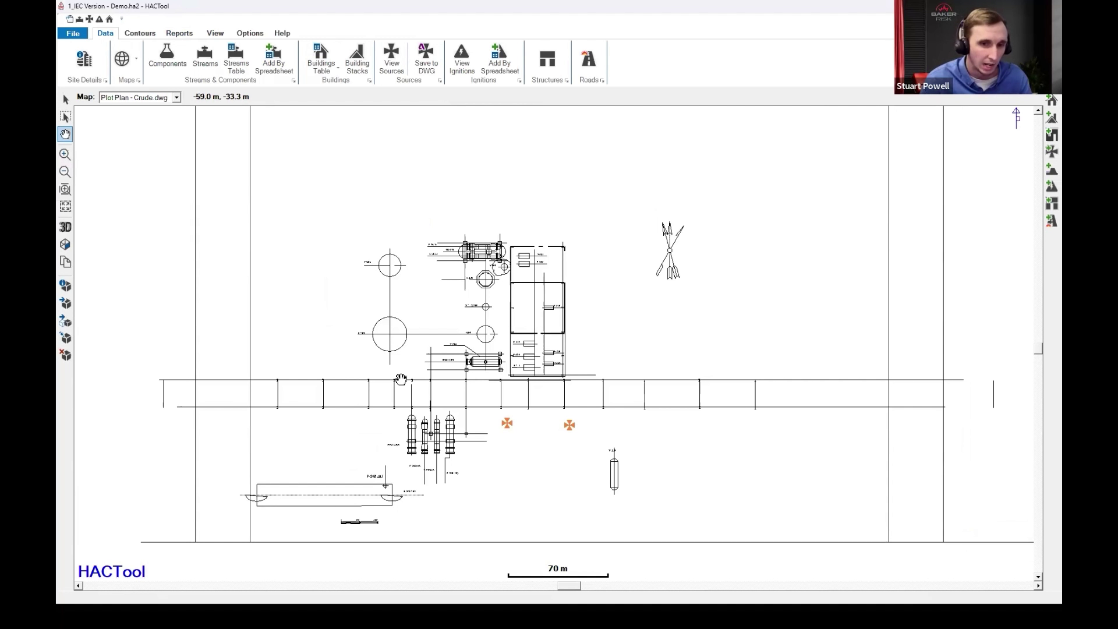
scroll(492, 432, up, 2)
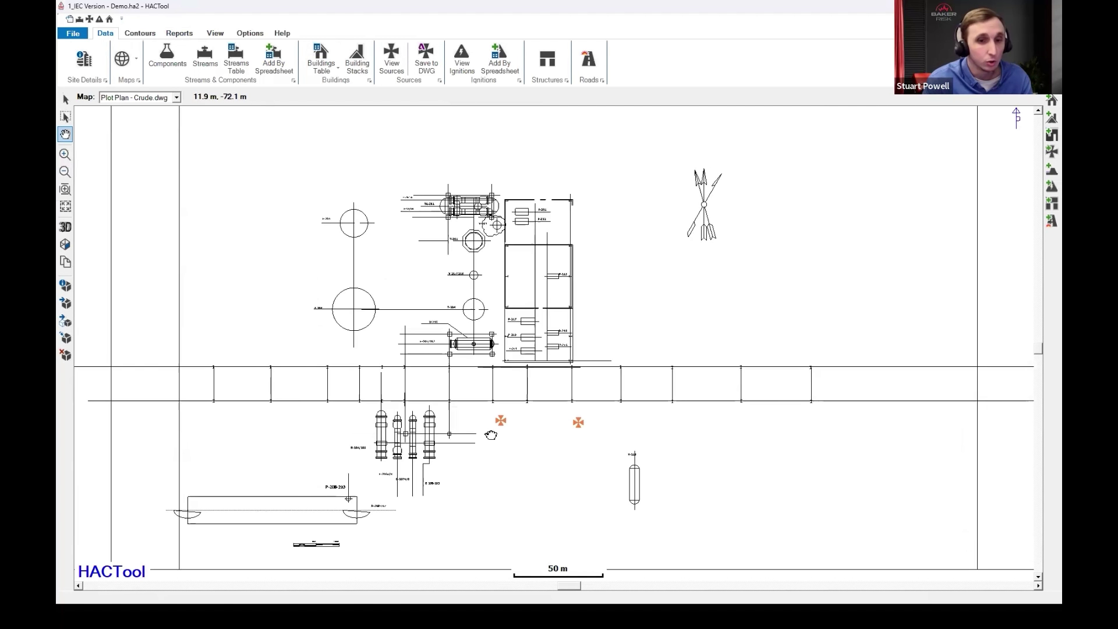
drag(511, 440, 483, 428)
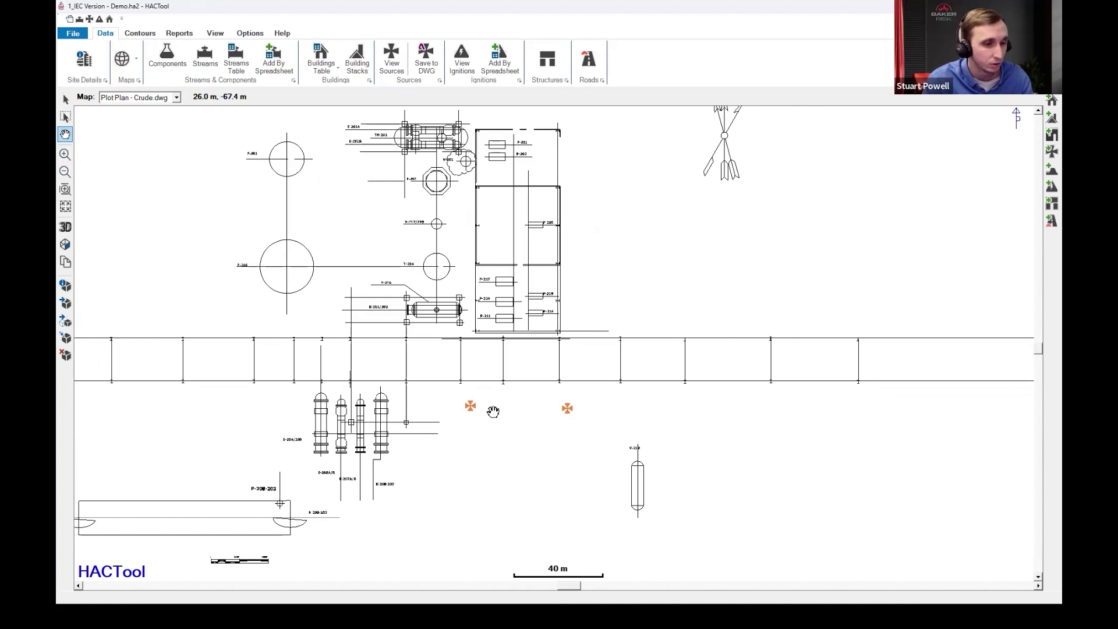
Open the stream component data and review the property rows of hydrogen and n-hexane.
click(181, 68)
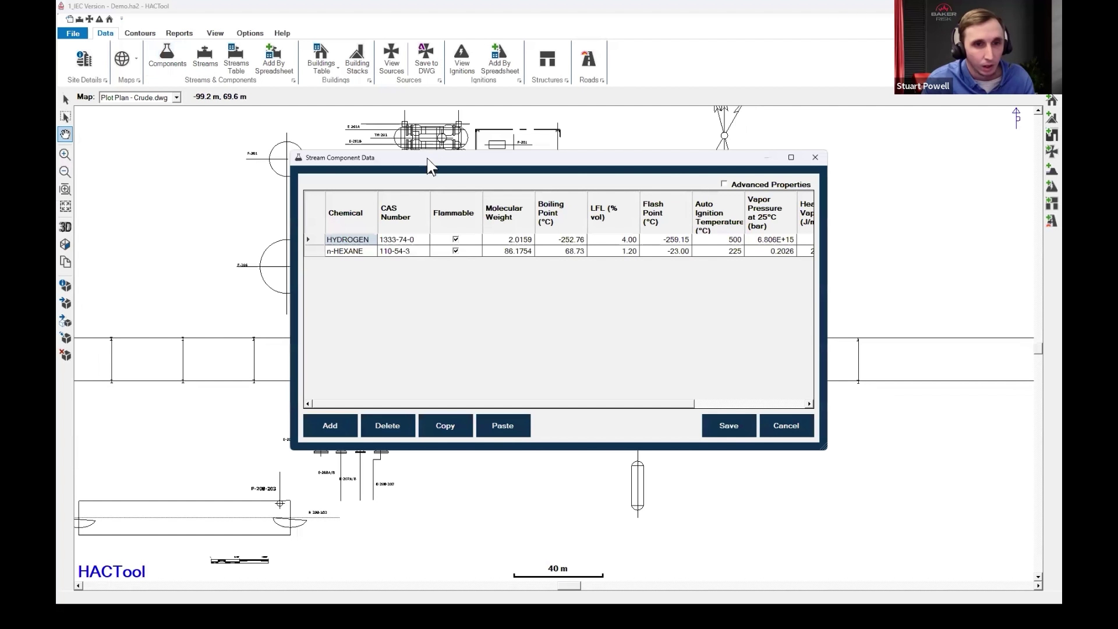
click(314, 240)
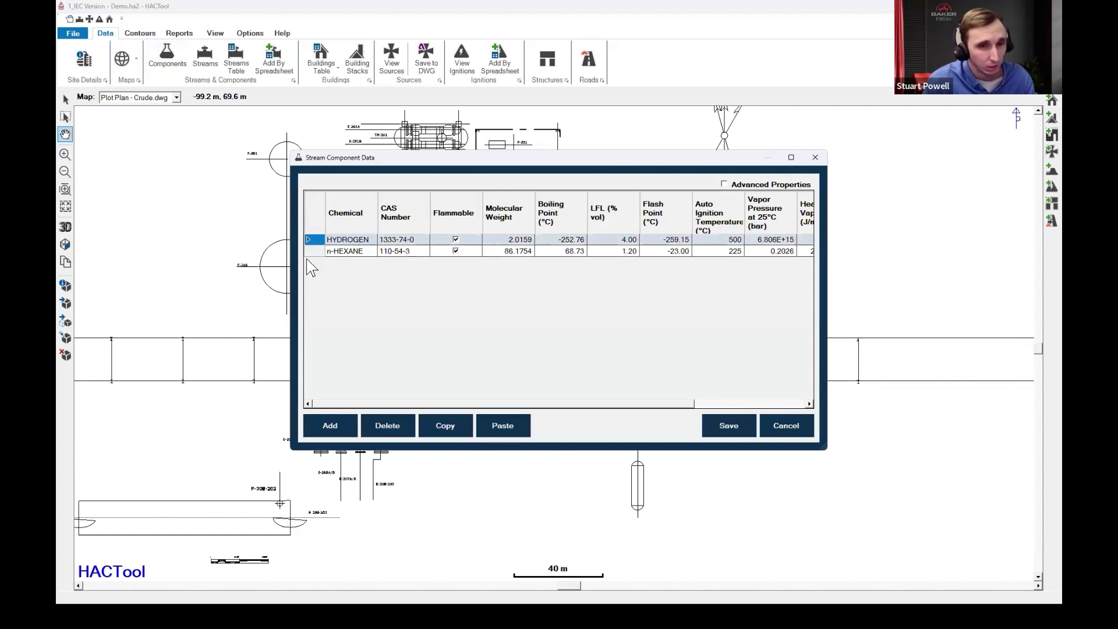
click(312, 251)
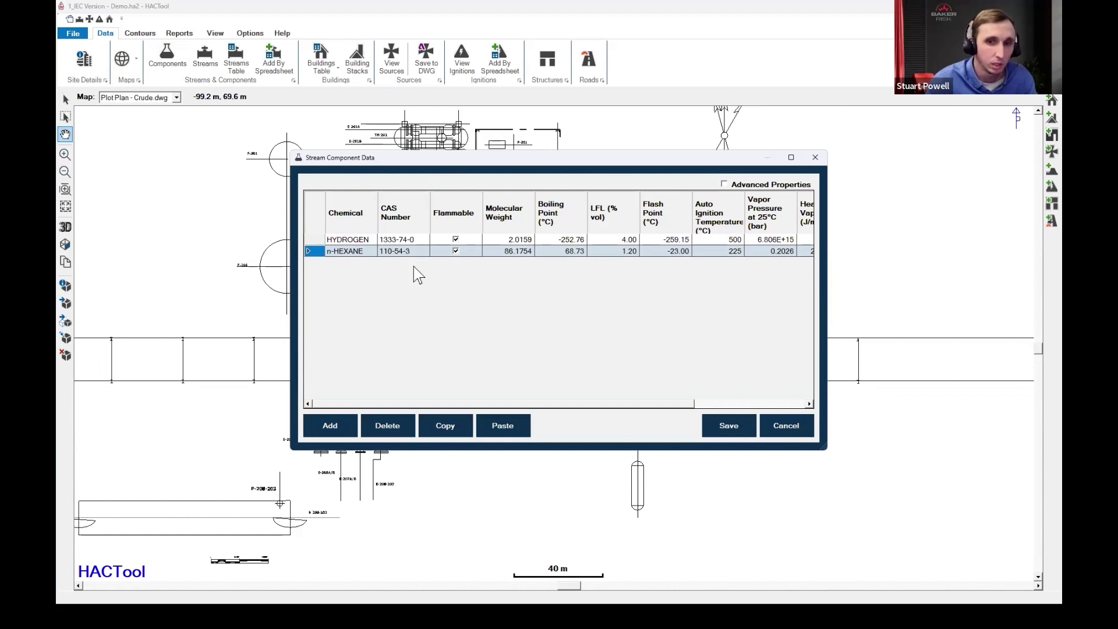
Close the component data, review the stream details of Hexane 30C 5bar and Hydrogen 30C 5bar, and close them.
click(792, 429)
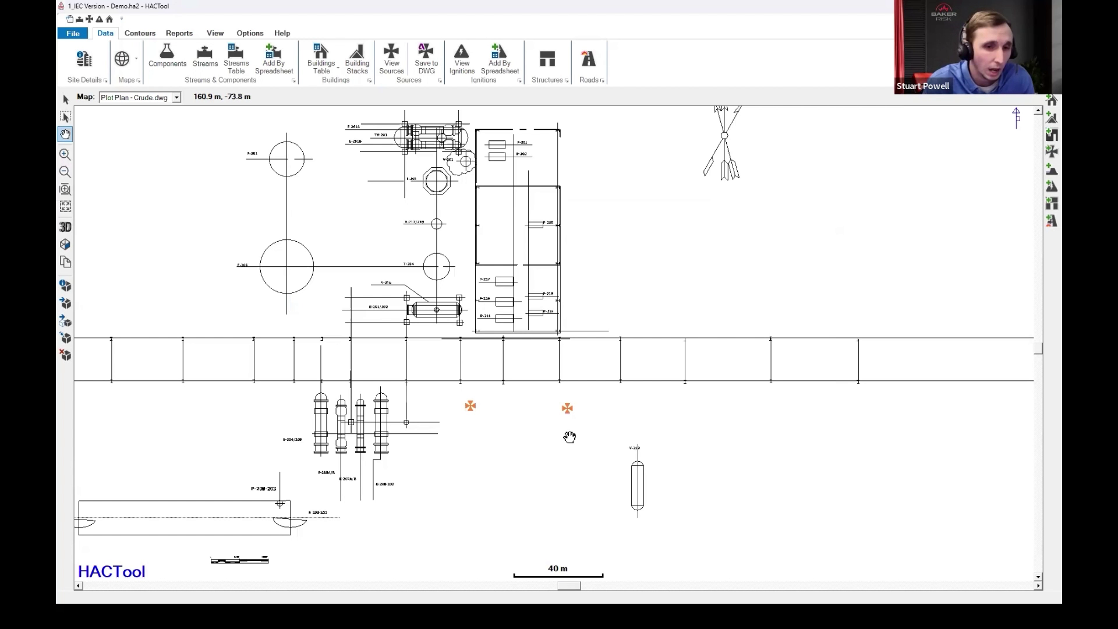
drag(541, 424, 539, 422)
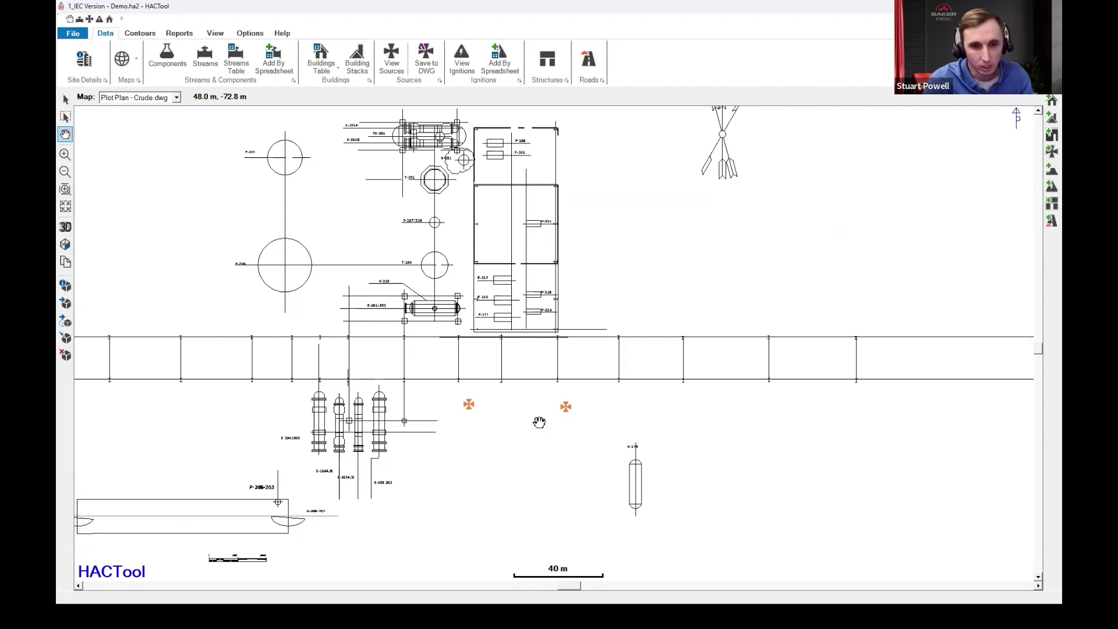
click(213, 73)
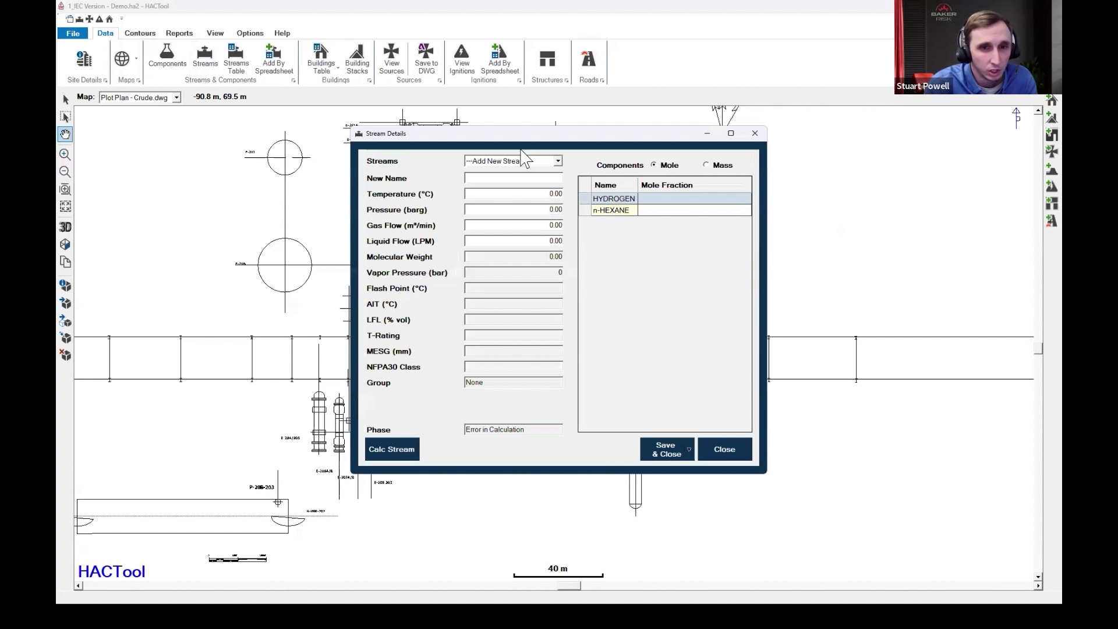
click(532, 163)
click(518, 177)
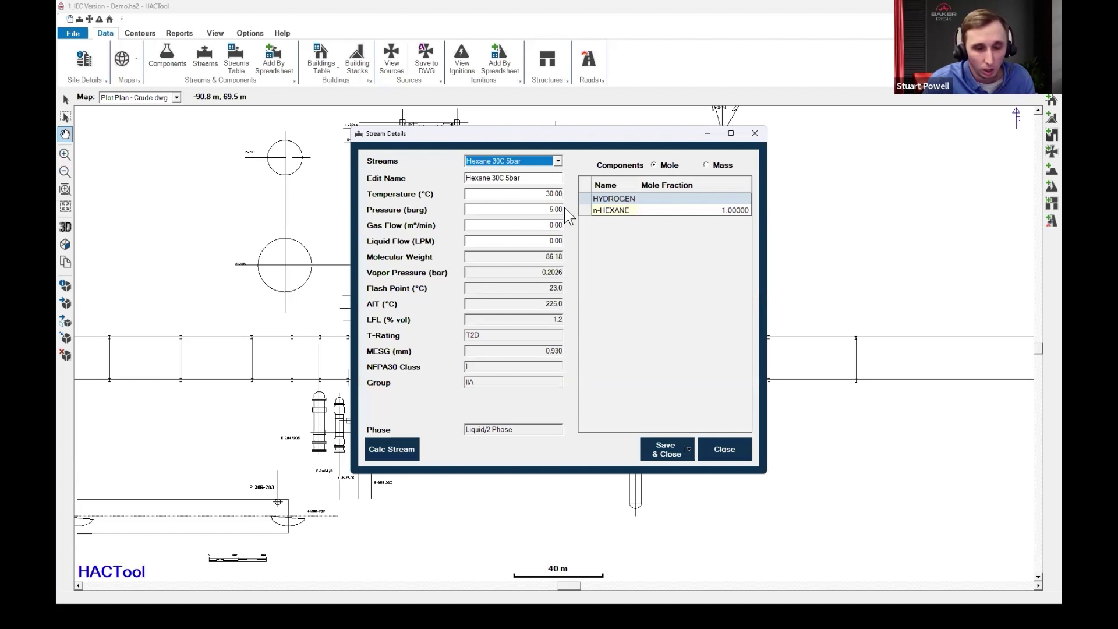
click(555, 163)
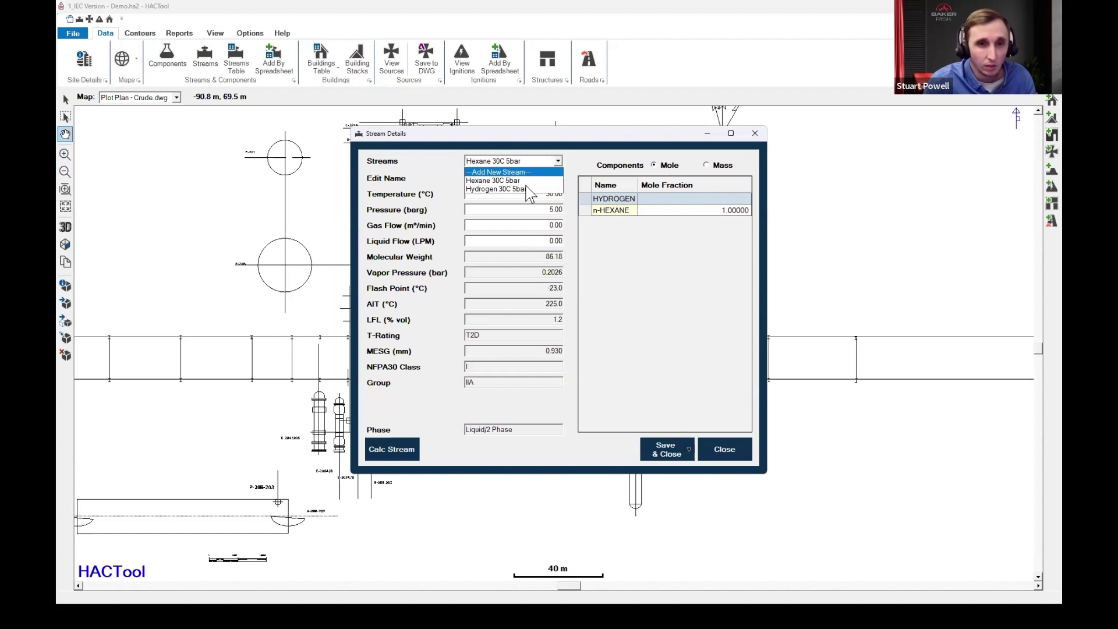
click(526, 190)
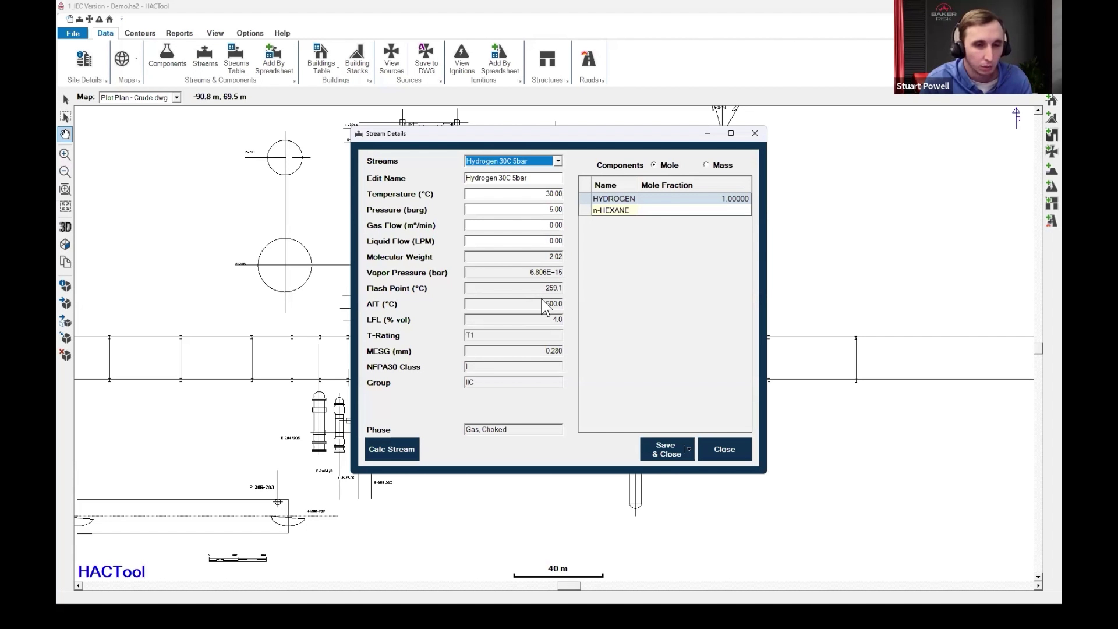
click(724, 449)
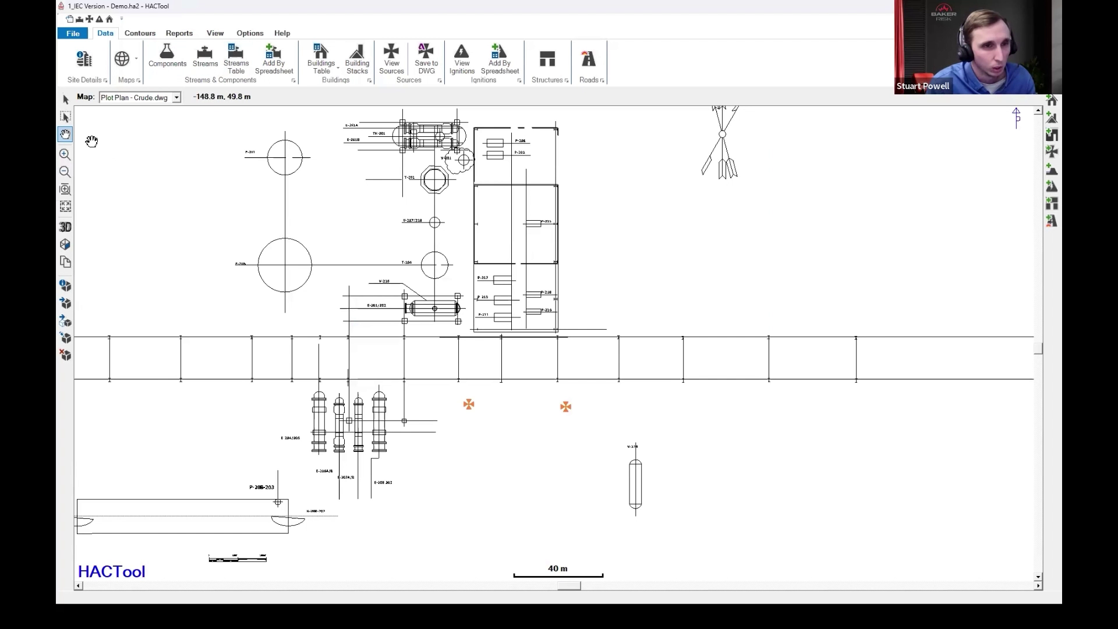
Open the HydrogenRelease source on the plot plan and review its name, type and observations.
drag(225, 338, 247, 308)
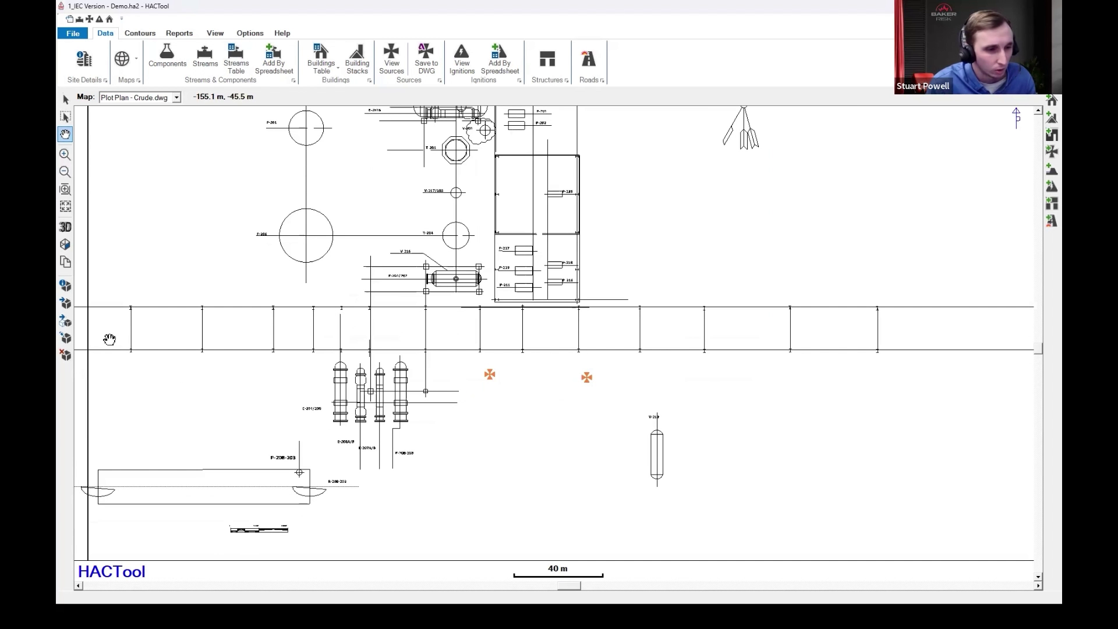
click(65, 338)
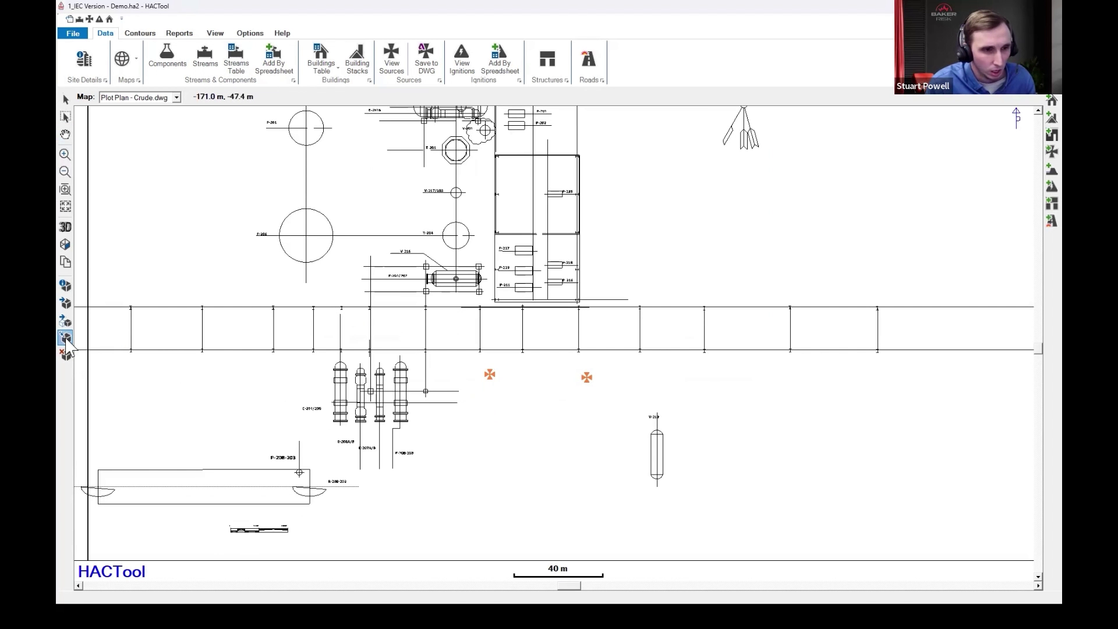
click(491, 377)
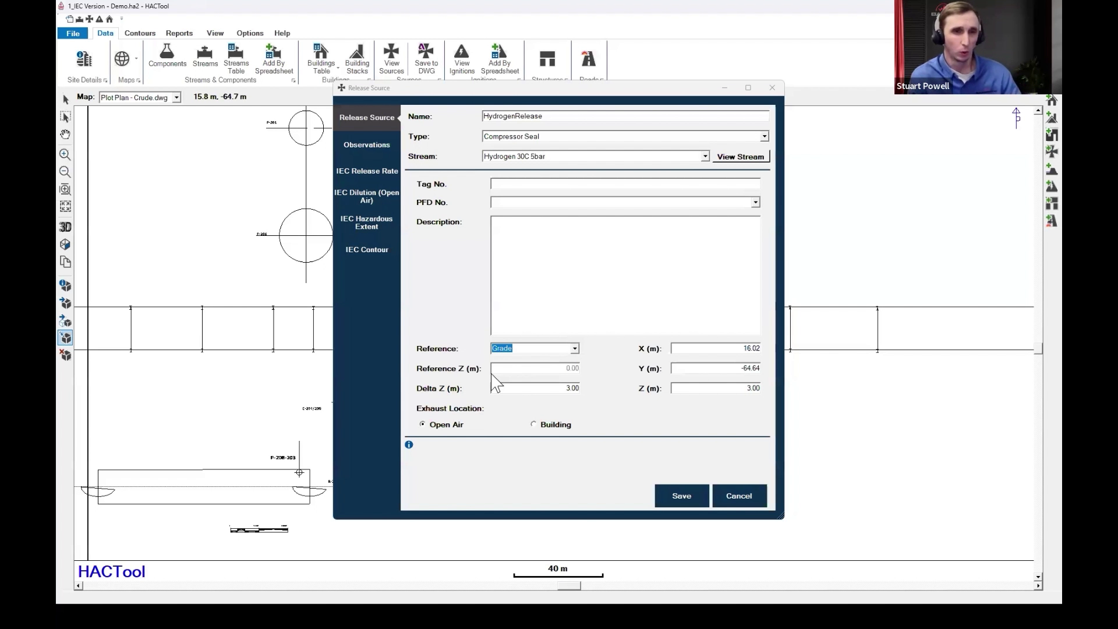
drag(542, 116, 481, 118)
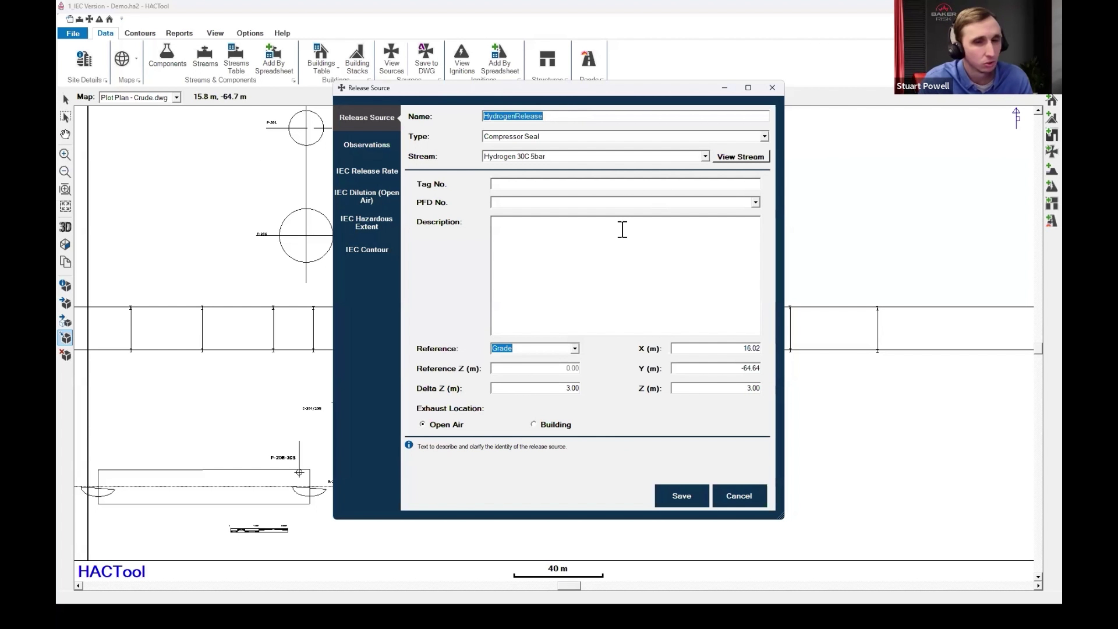
click(568, 148)
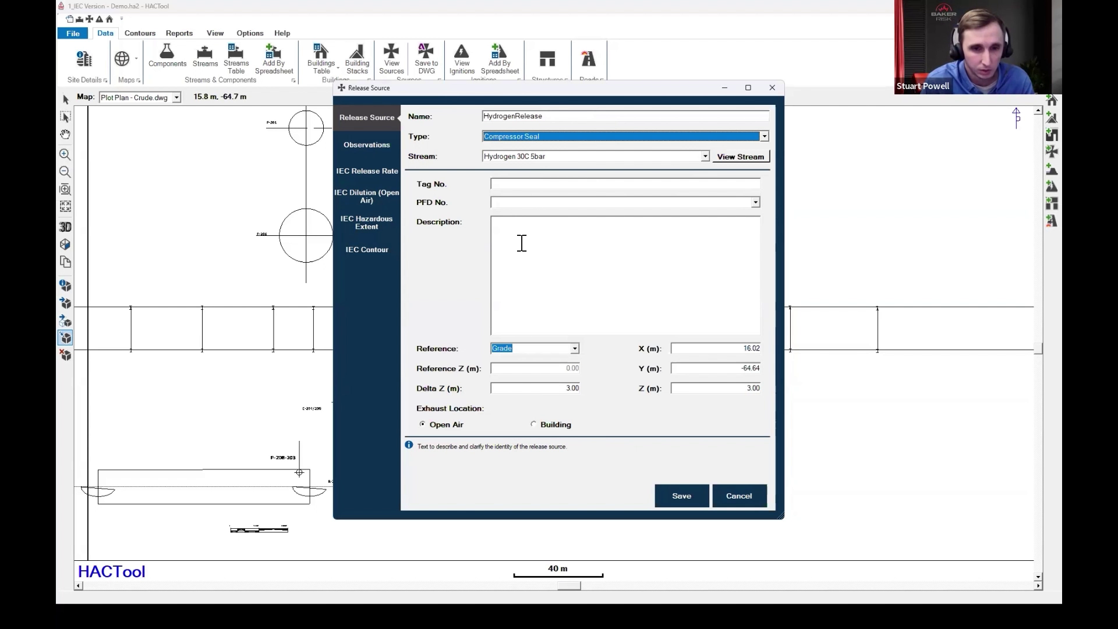
click(357, 143)
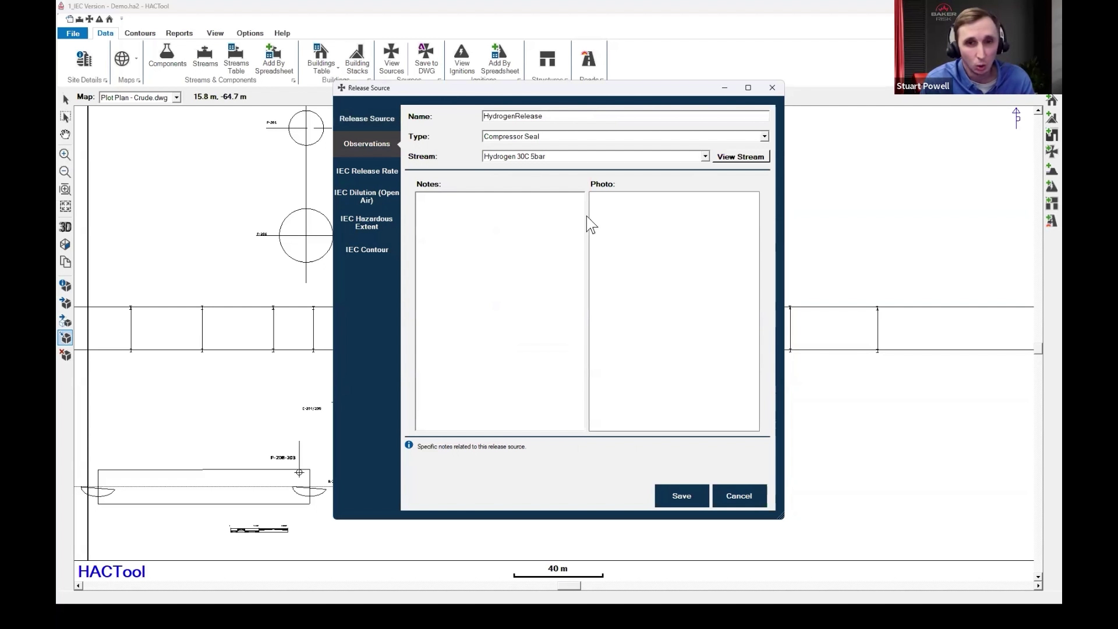
Examine the hydrogen source's IEC release rate settings, including release phase, hole size and vapor release rate.
click(386, 177)
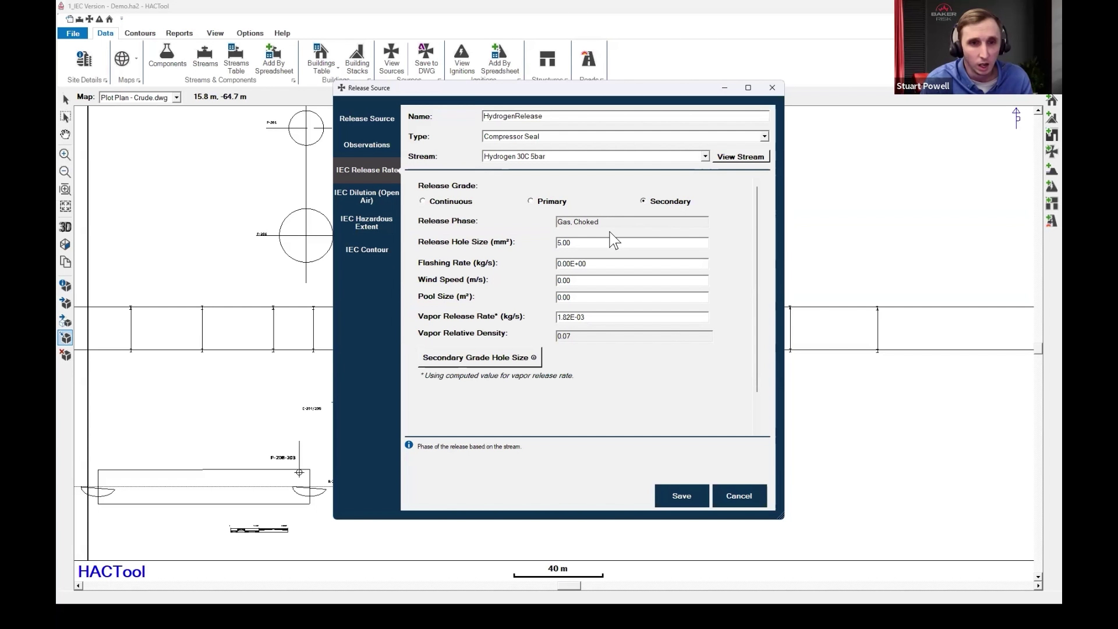
drag(554, 221, 600, 225)
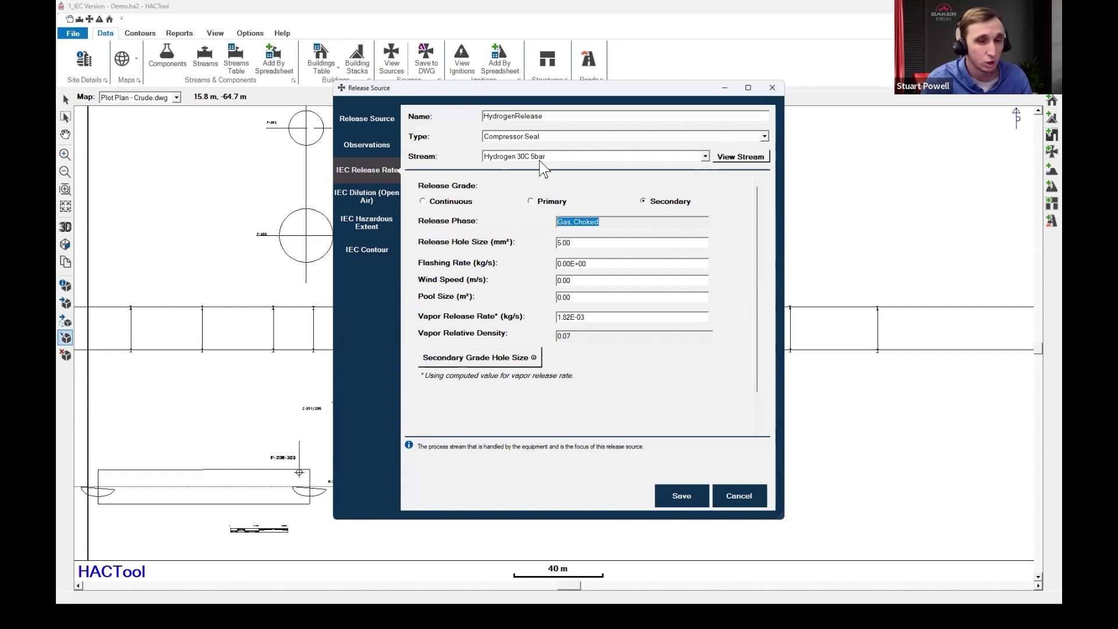
click(578, 245)
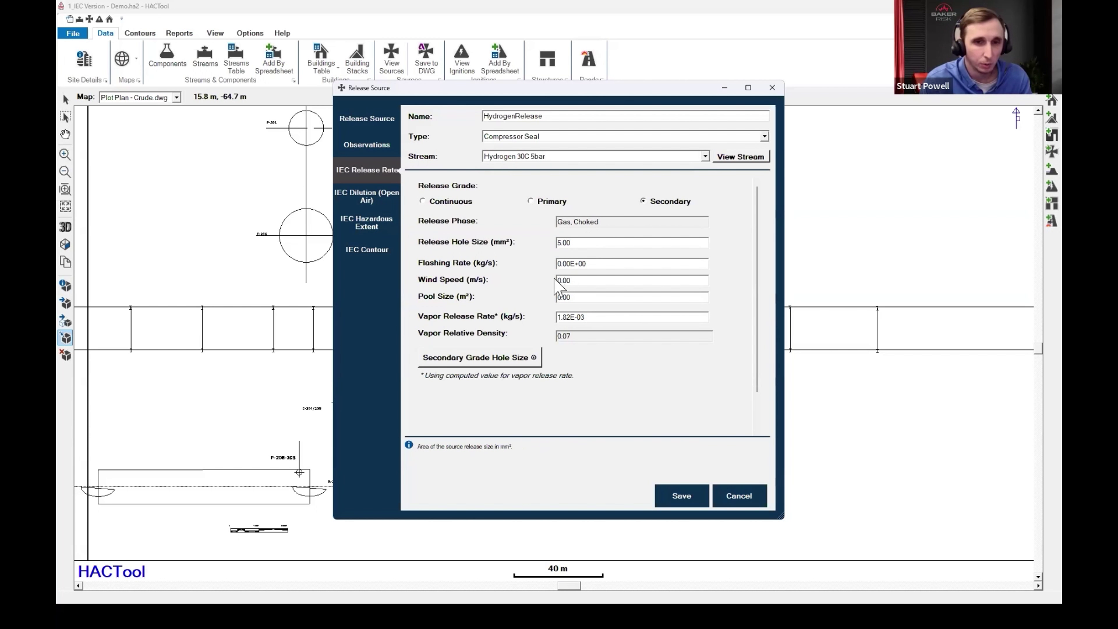
click(592, 319)
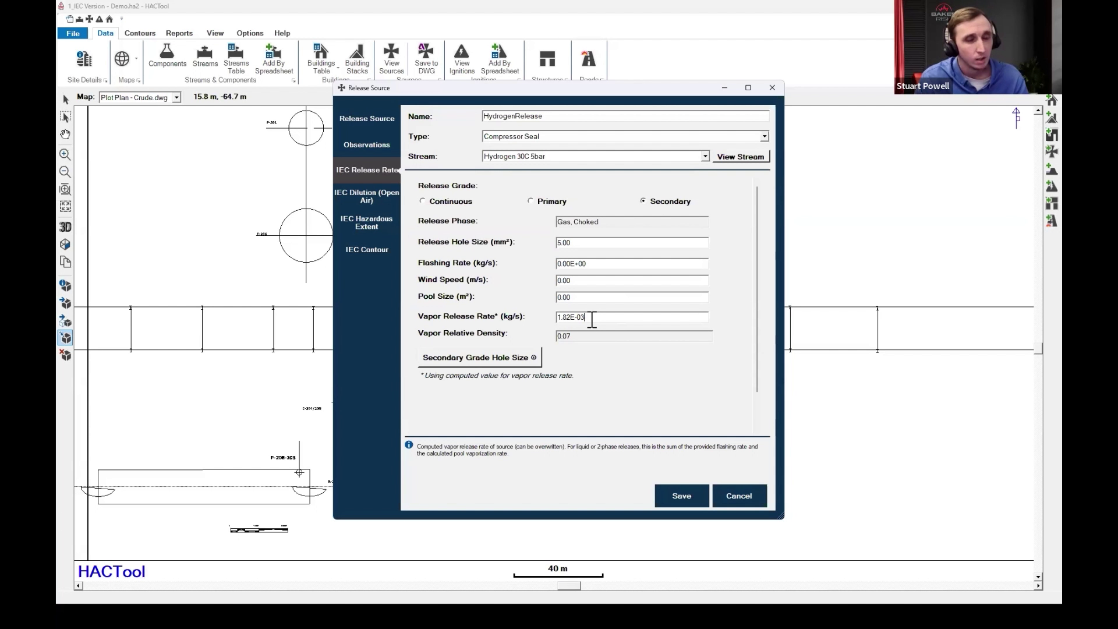
drag(591, 319, 551, 317)
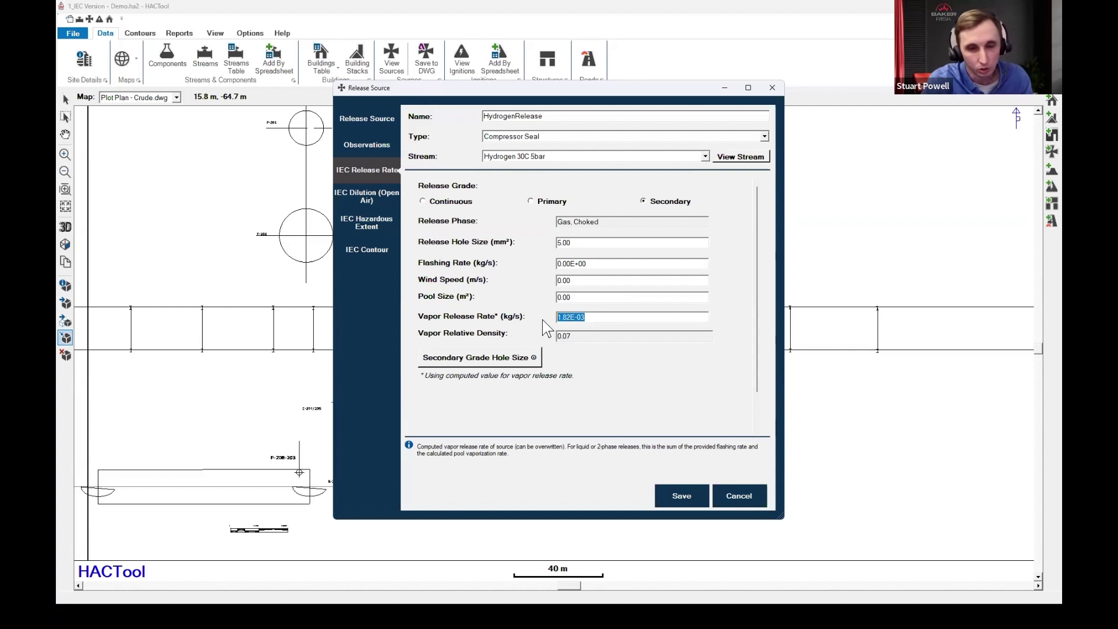
Review the hydrogen source's open-air dilution settings, including the degree-of-dilution chart, dilution availability, ventilation and zone.
click(370, 199)
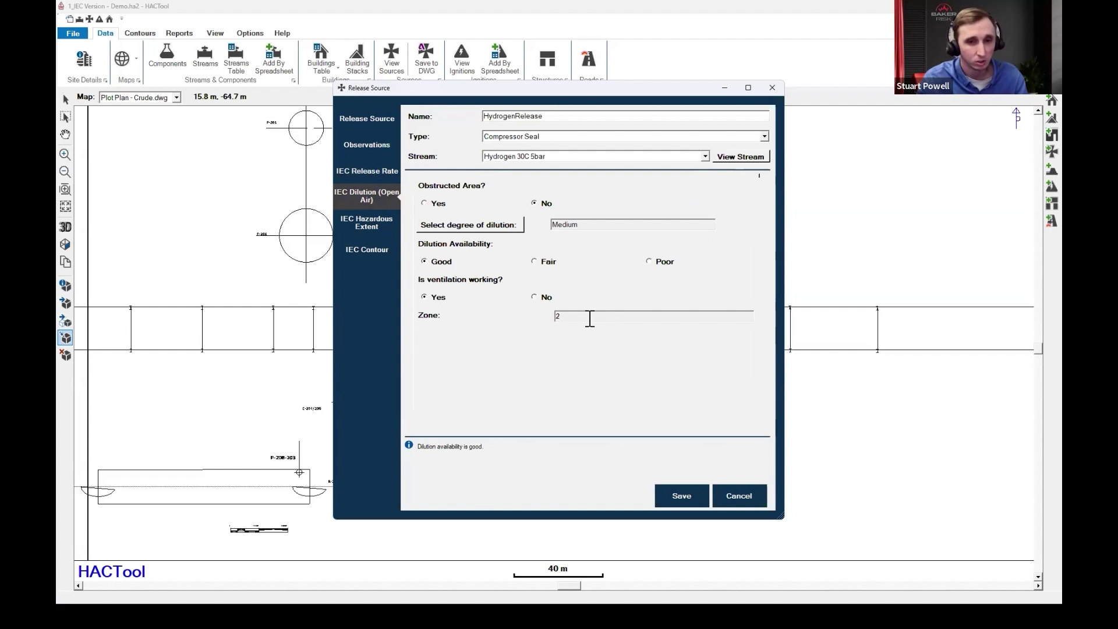
click(471, 226)
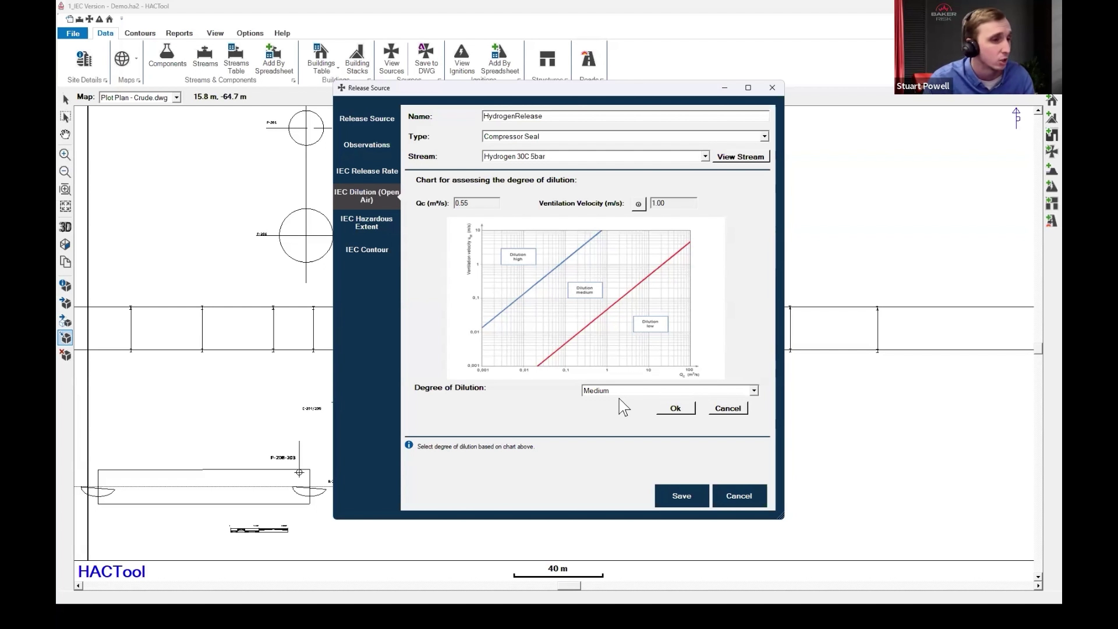
click(721, 411)
click(438, 228)
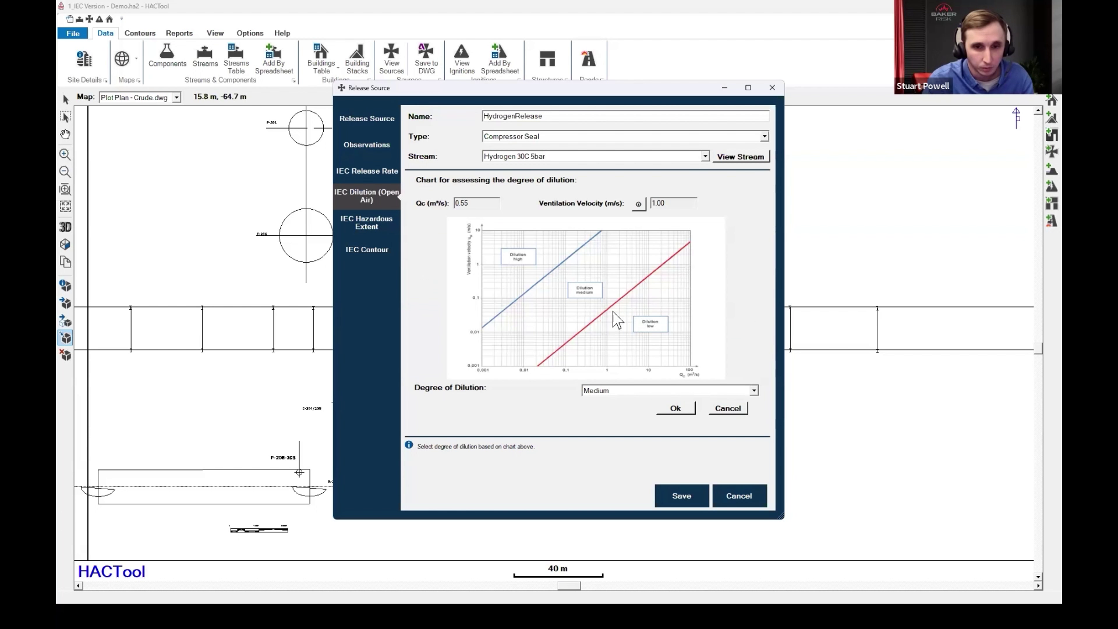
click(664, 411)
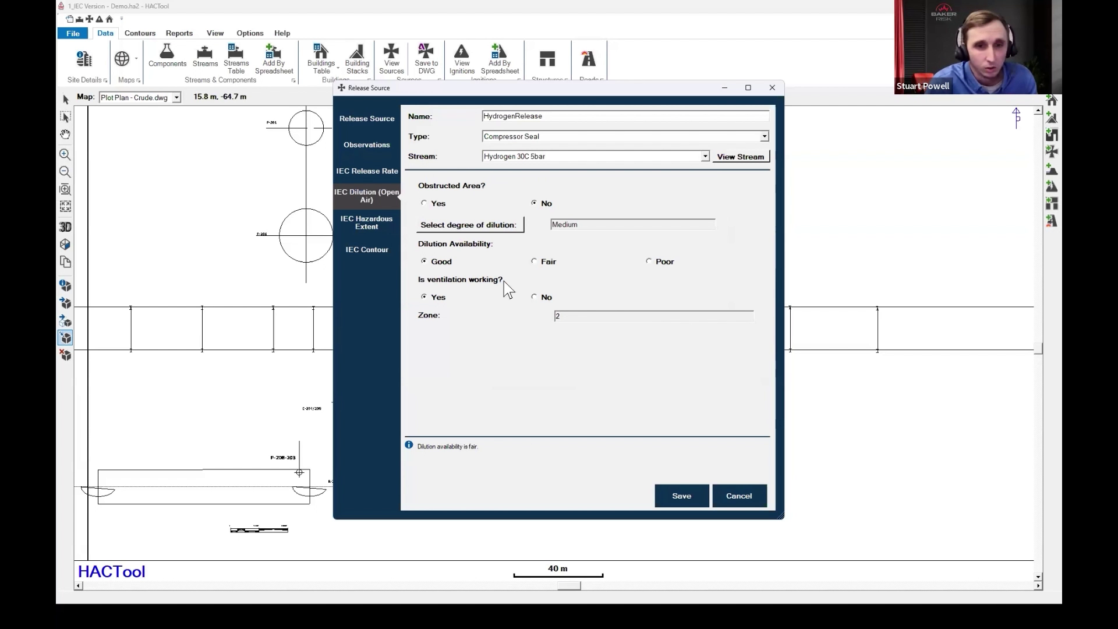
click(428, 260)
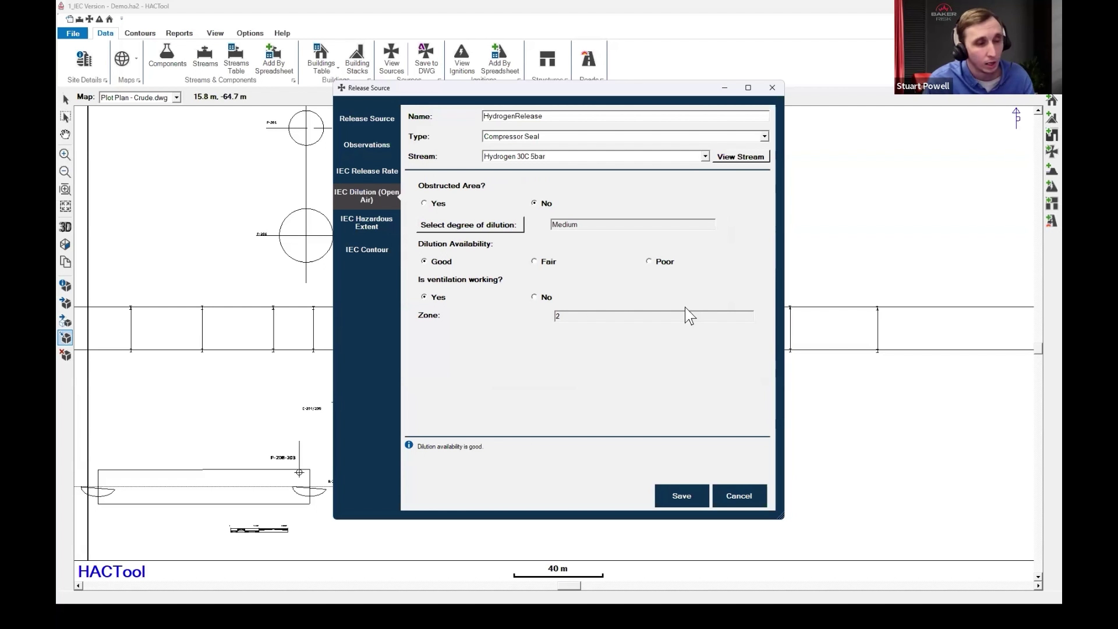
click(449, 309)
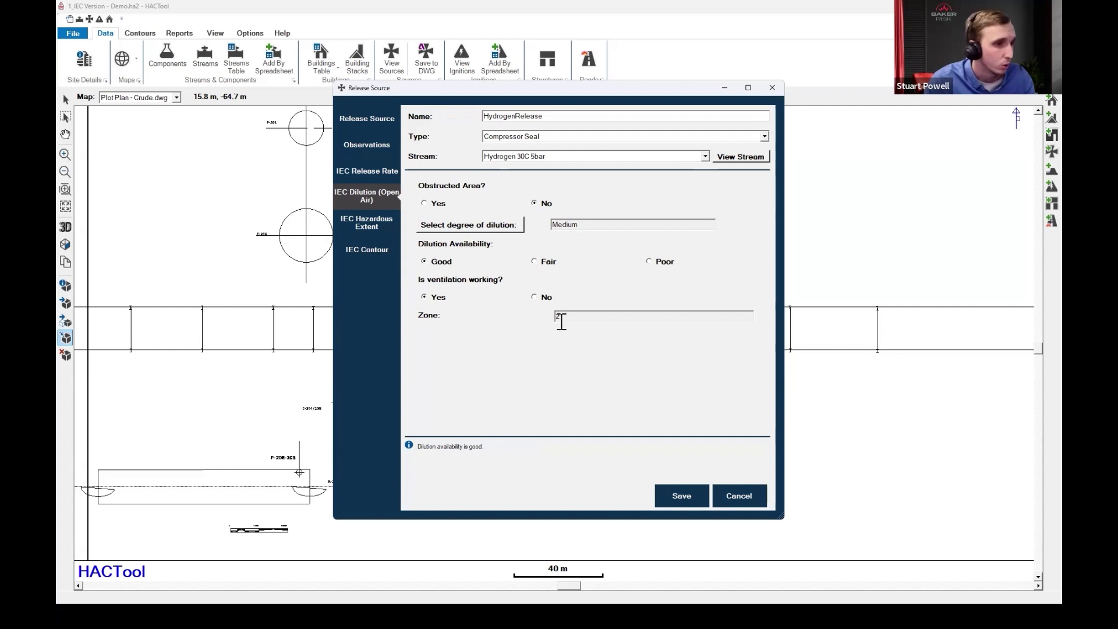
Check the hydrogen source's IEC hazardous extent and contour options with their radius, and close the source without saving.
click(397, 230)
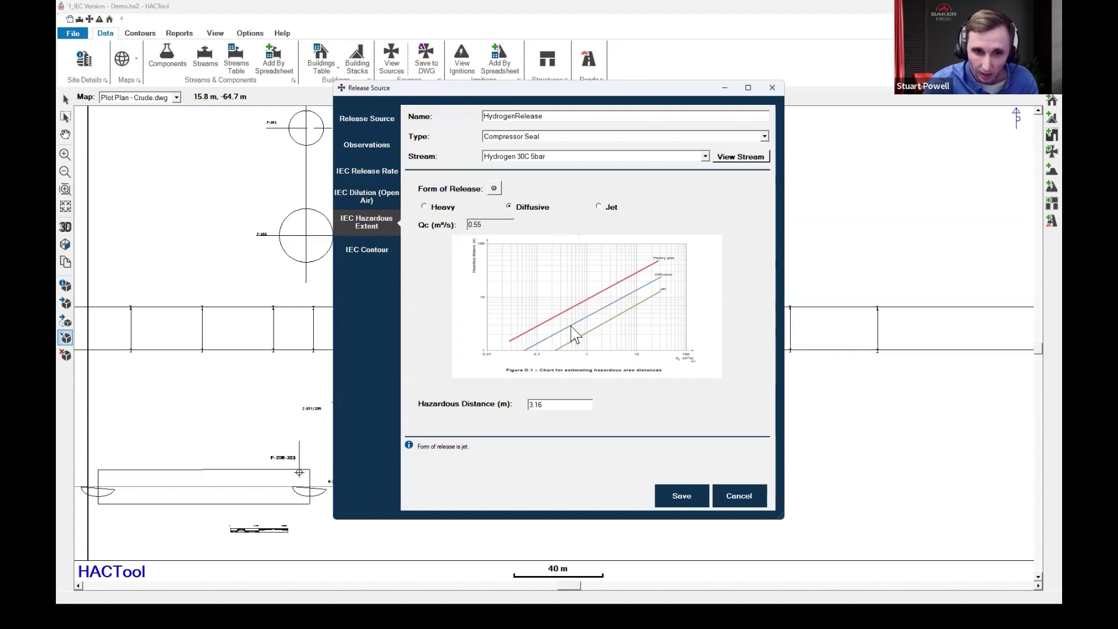
click(523, 201)
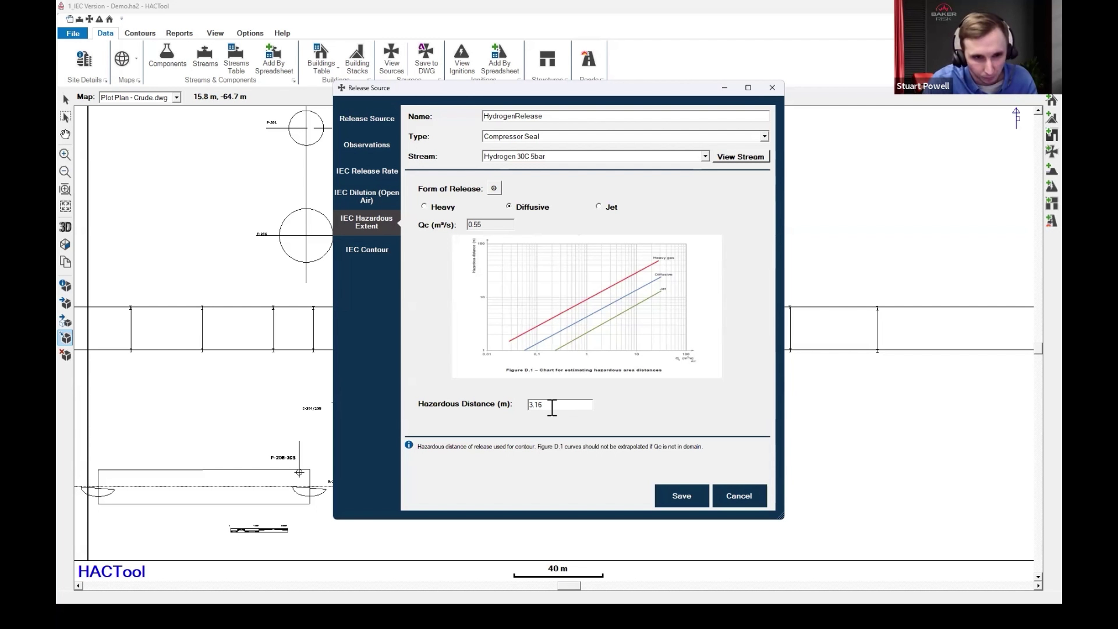
click(376, 260)
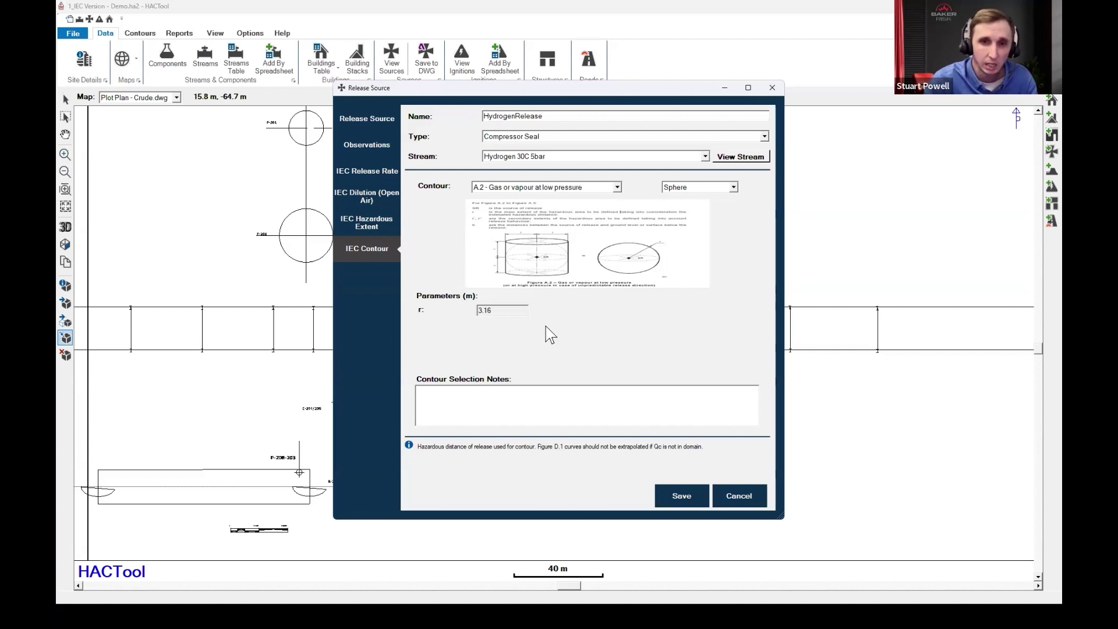
click(615, 187)
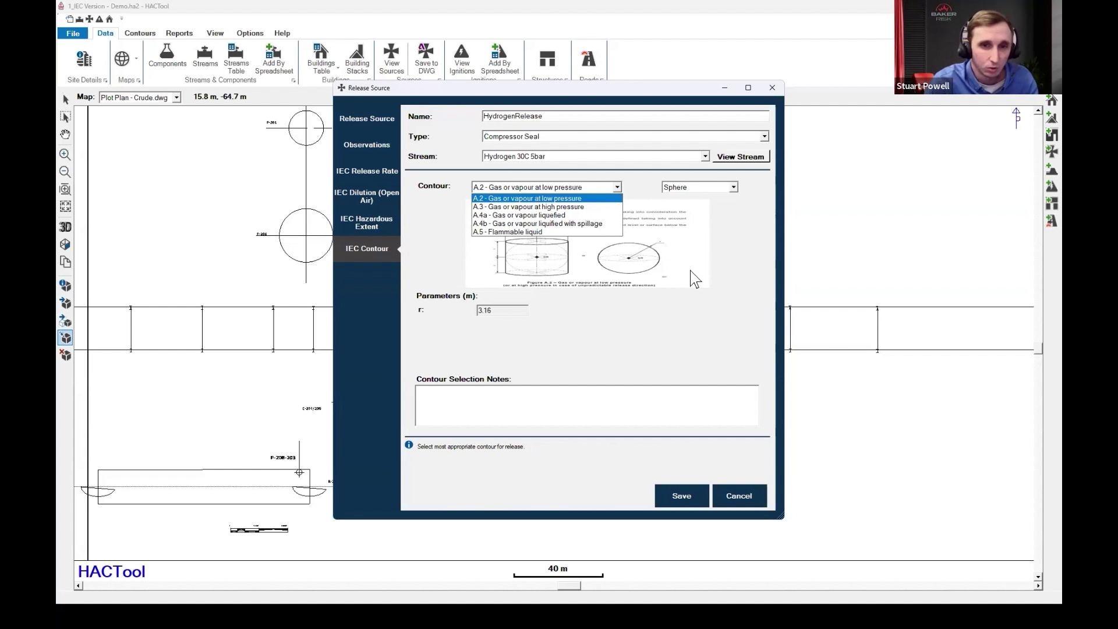
click(685, 326)
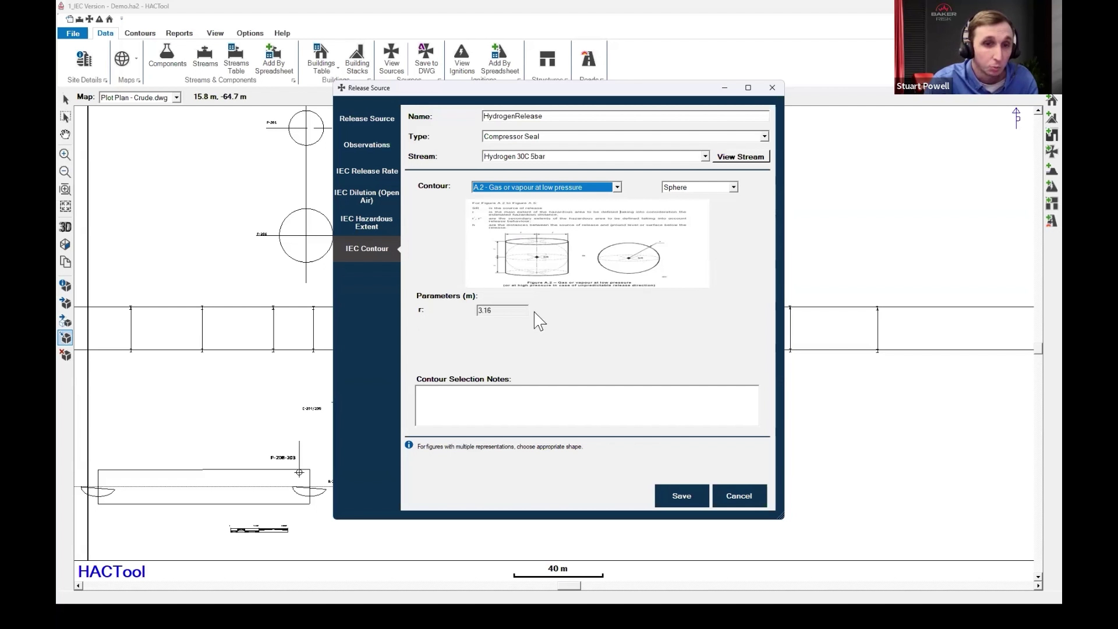
drag(492, 310, 475, 313)
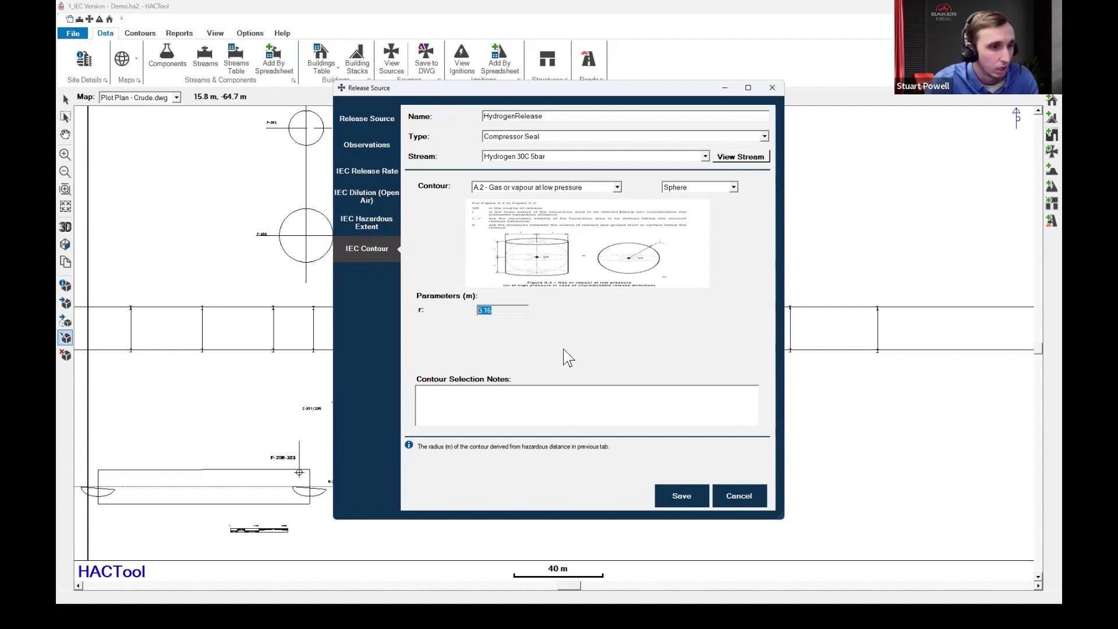
click(744, 497)
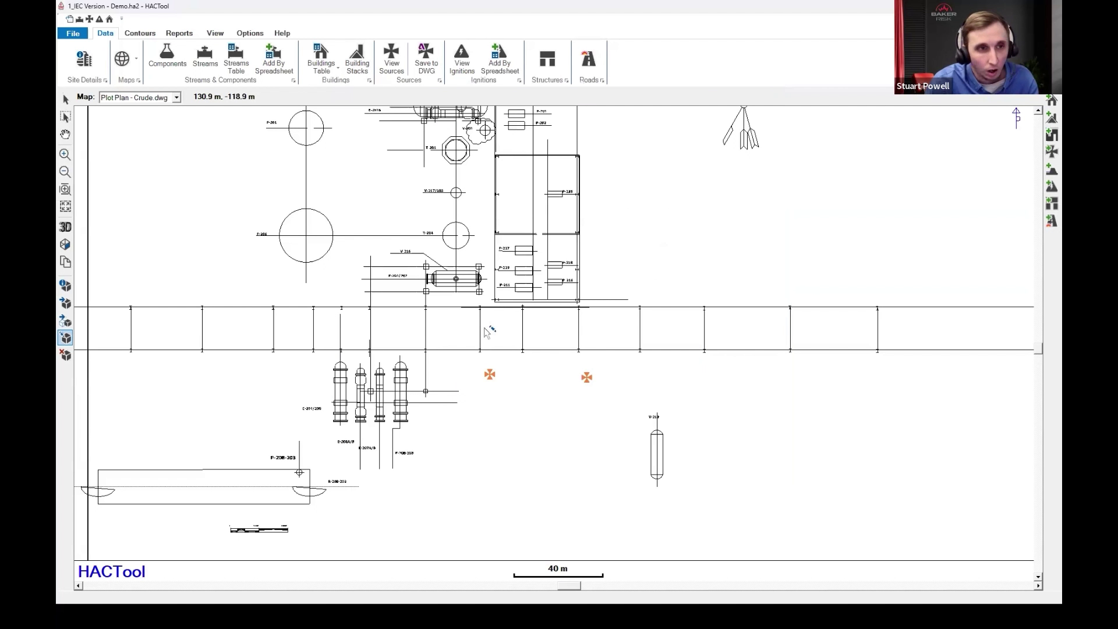
Draw the classification contours for the HexaneRelease and HydrogenRelease sources using the default Class I contour set.
click(140, 34)
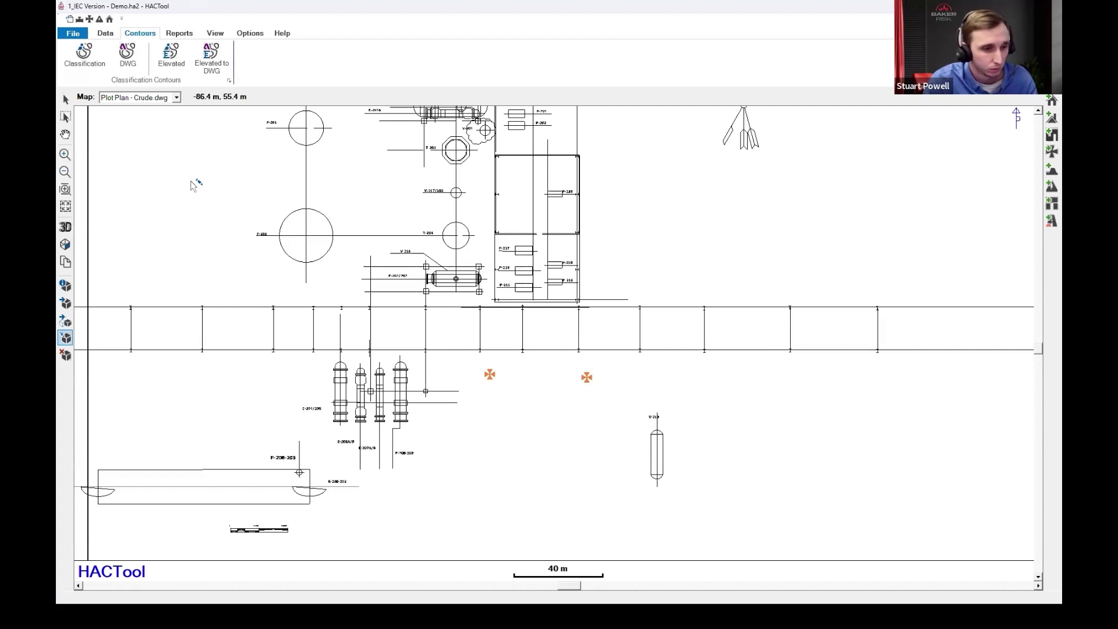
click(85, 55)
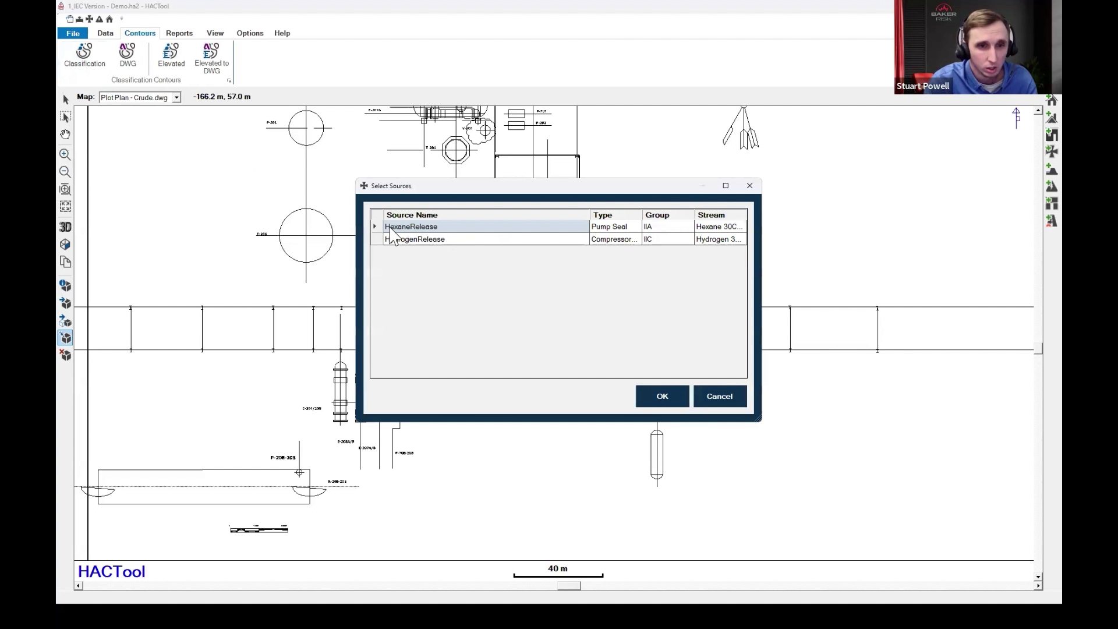
click(376, 217)
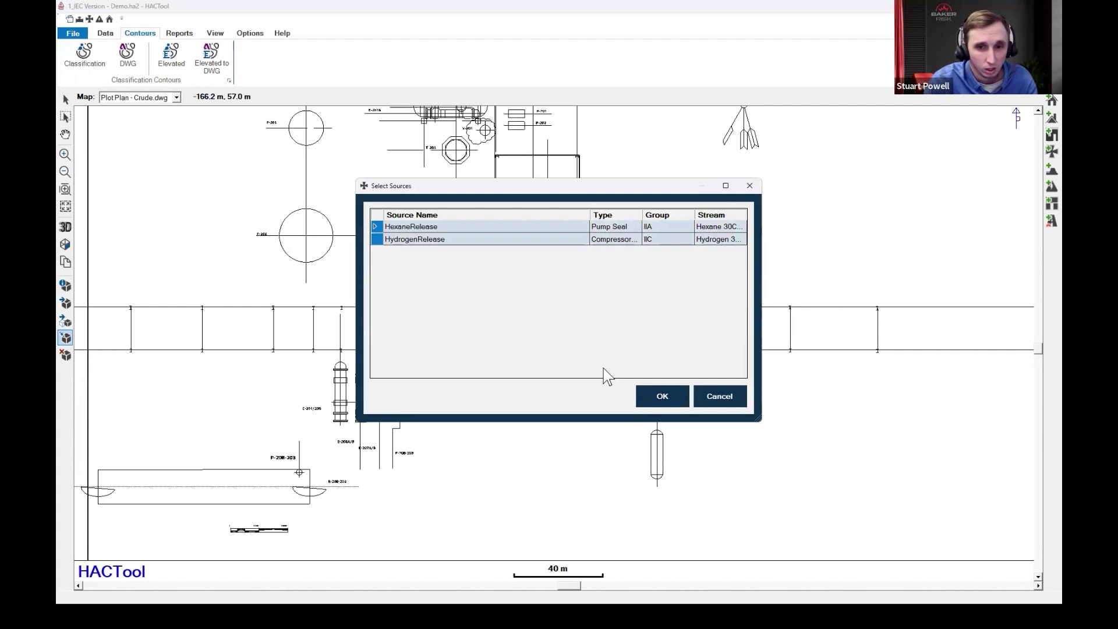
click(646, 408)
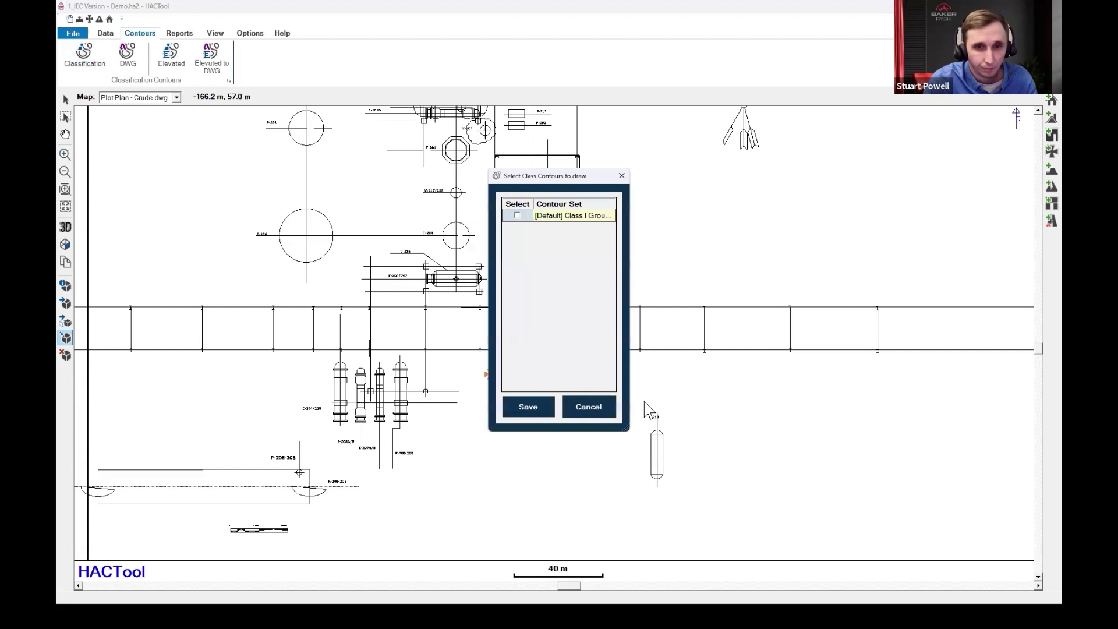
click(518, 216)
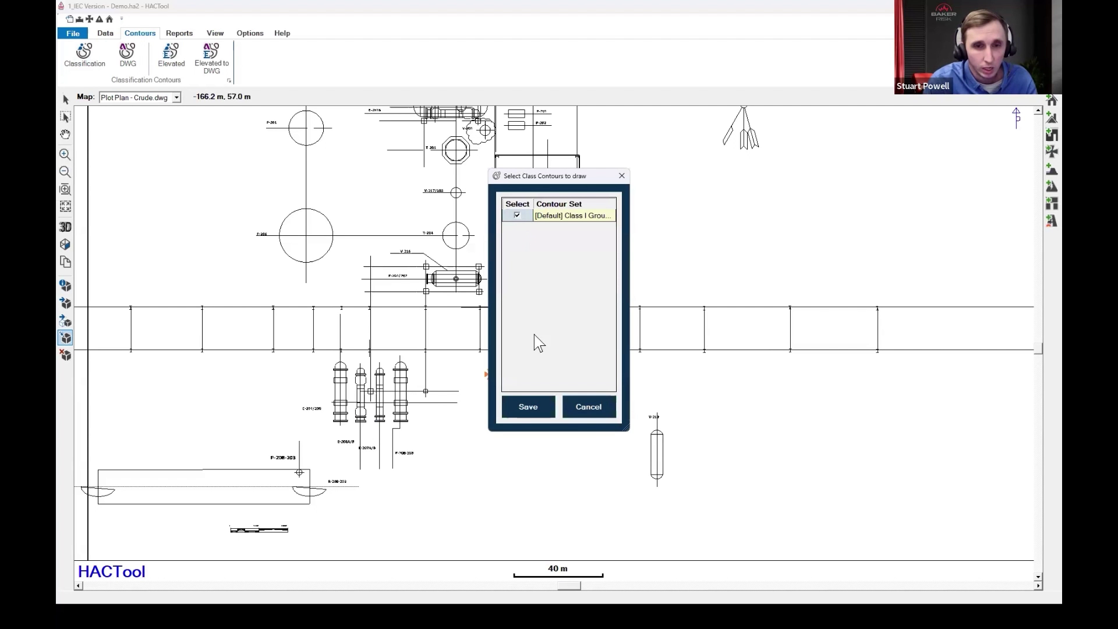
click(528, 407)
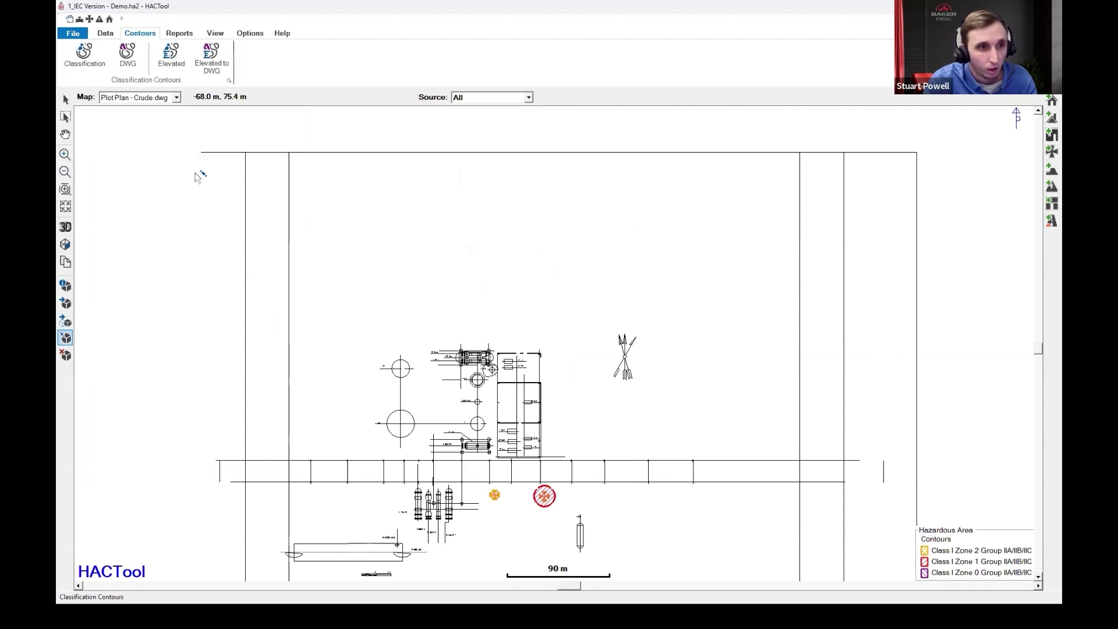
Inspect the Zone 2 contour around the hydrogen source in the 3D view and return to the 2D plan.
click(65, 134)
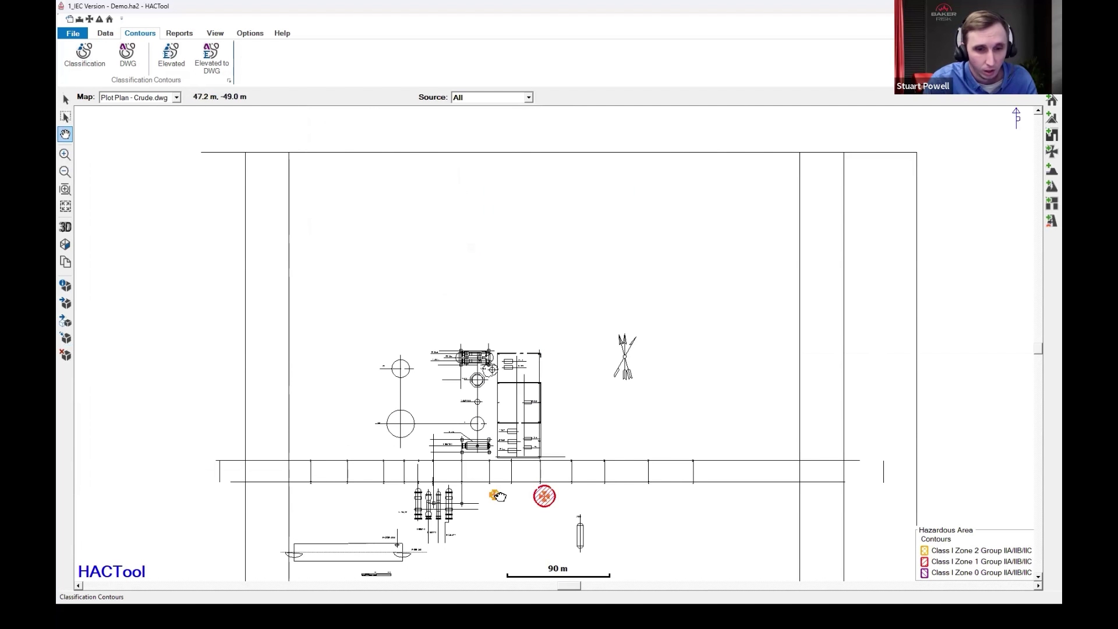
scroll(506, 495, up, 3)
scroll(496, 495, up, 3)
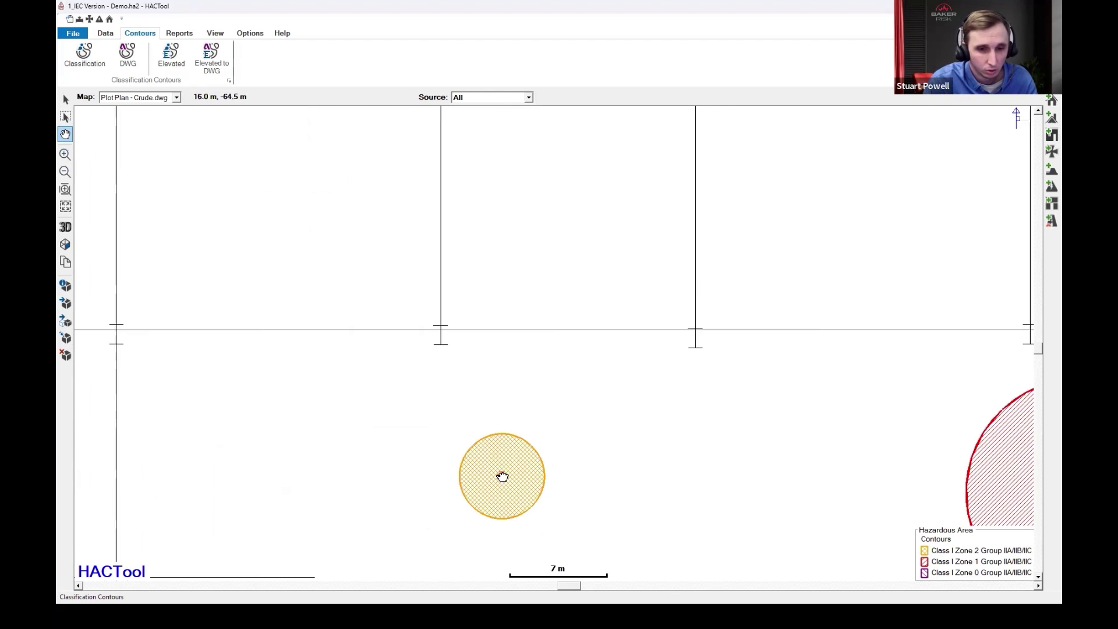
click(65, 226)
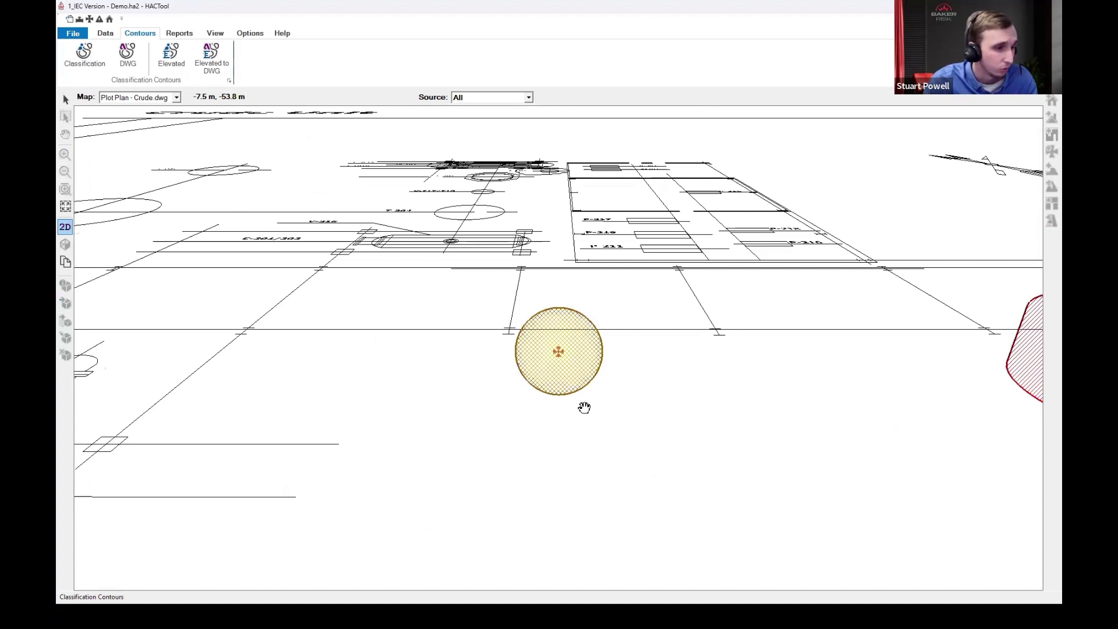
mouse_move(504, 430)
mouse_down()
mouse_move(522, 417)
mouse_move(512, 404)
mouse_move(487, 417)
mouse_up()
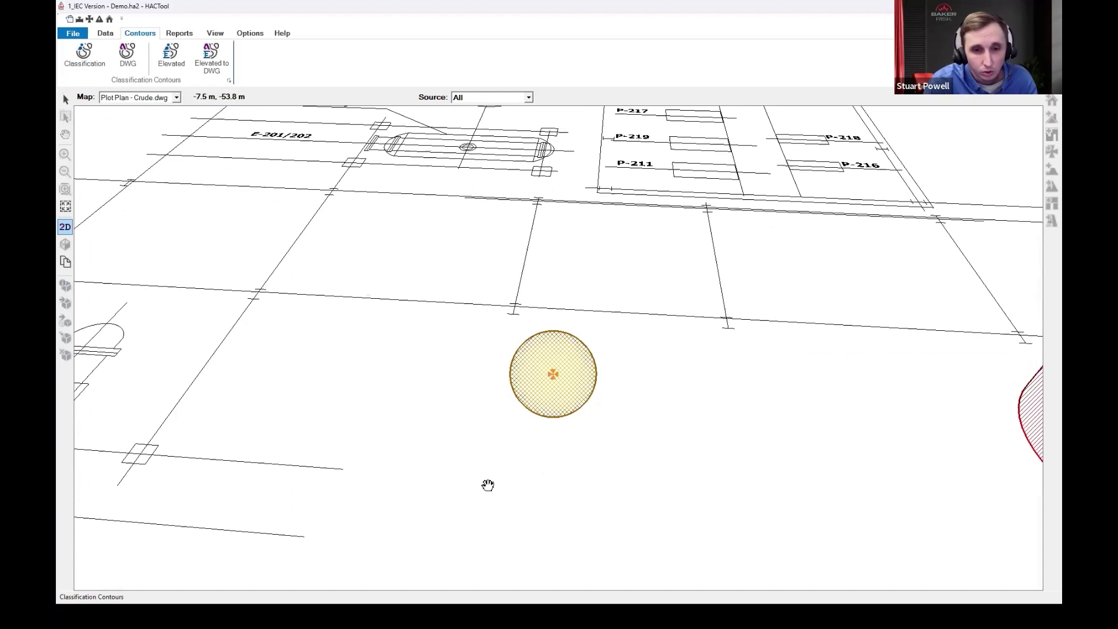
drag(487, 484, 546, 397)
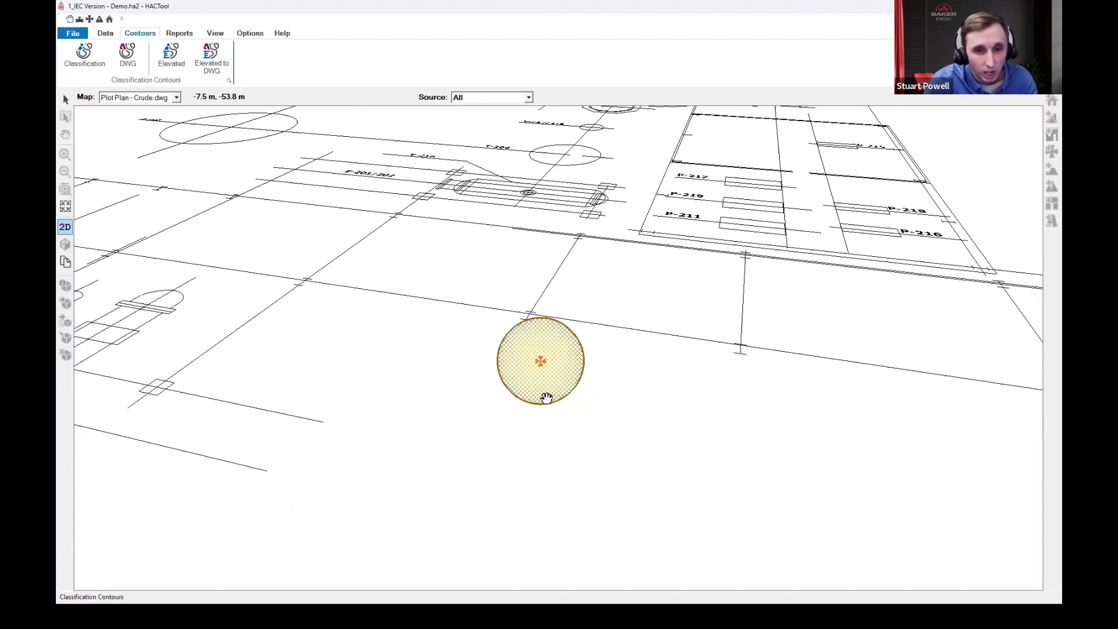
click(65, 227)
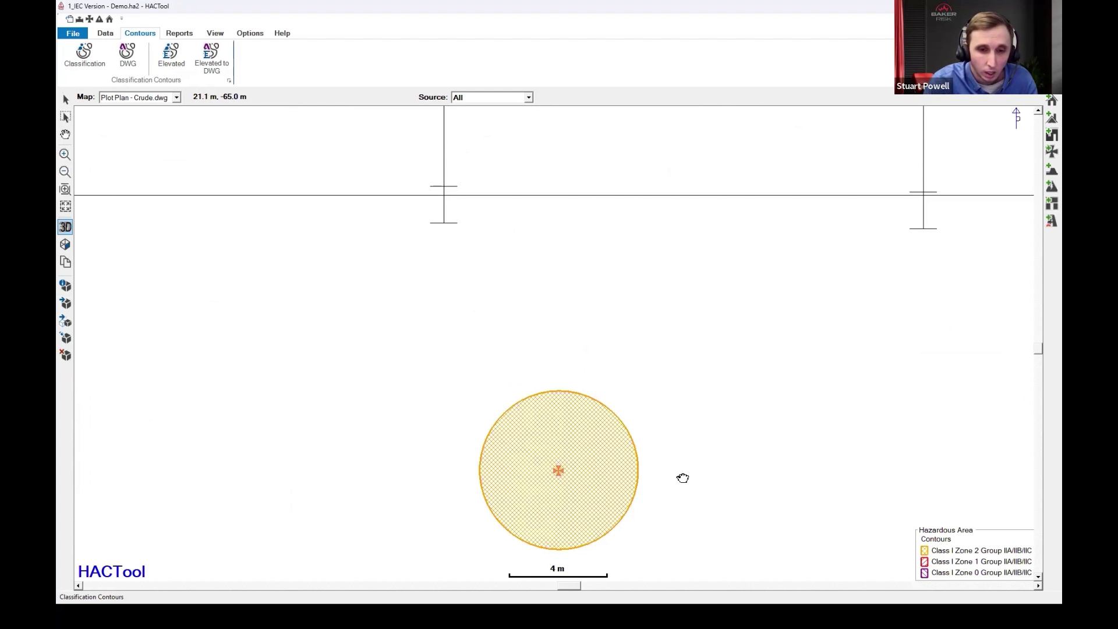
Compare the hydrogen source's Zone 2 contour with the hexane source's Zone 1 contour on the plot plan.
scroll(682, 474, down, 2)
drag(686, 470, 616, 410)
scroll(582, 412, down, 2)
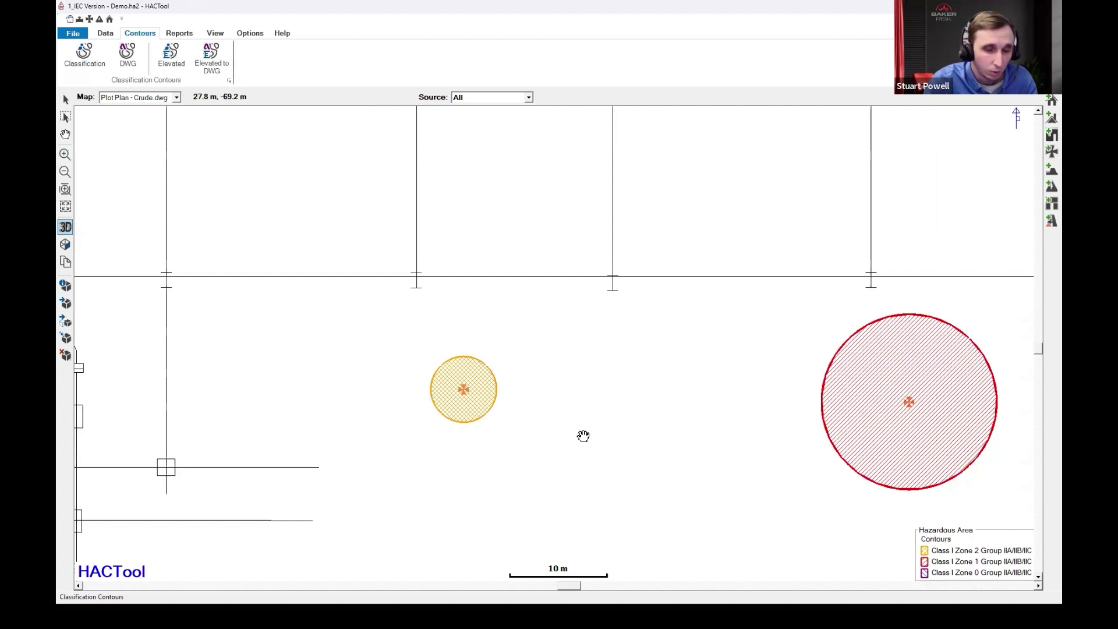
drag(711, 406, 532, 400)
scroll(488, 395, down, 1)
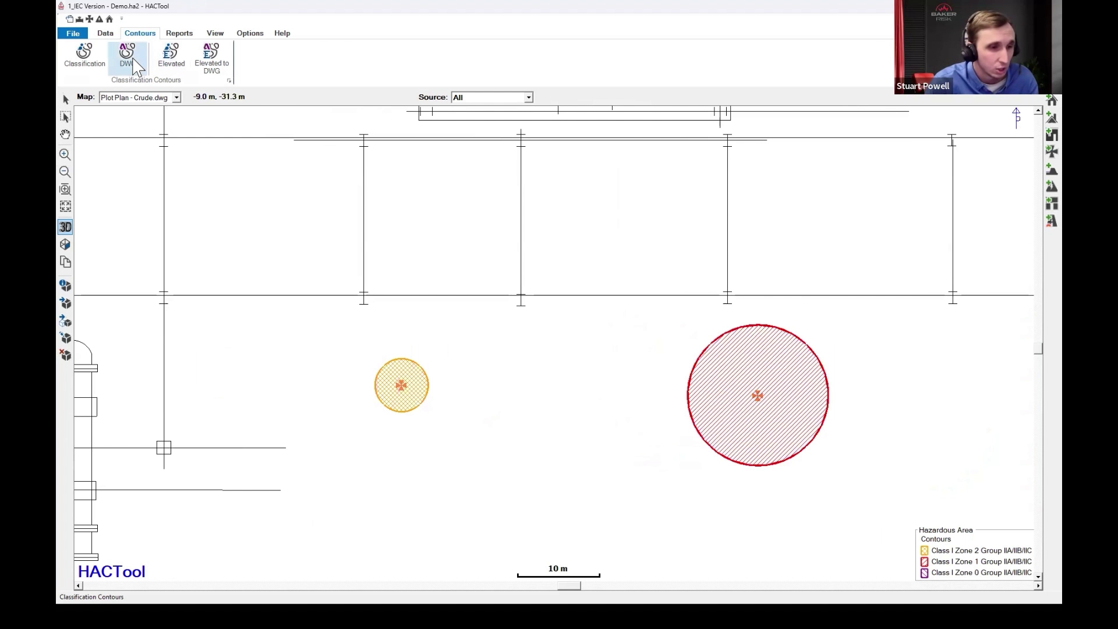
drag(458, 421, 451, 421)
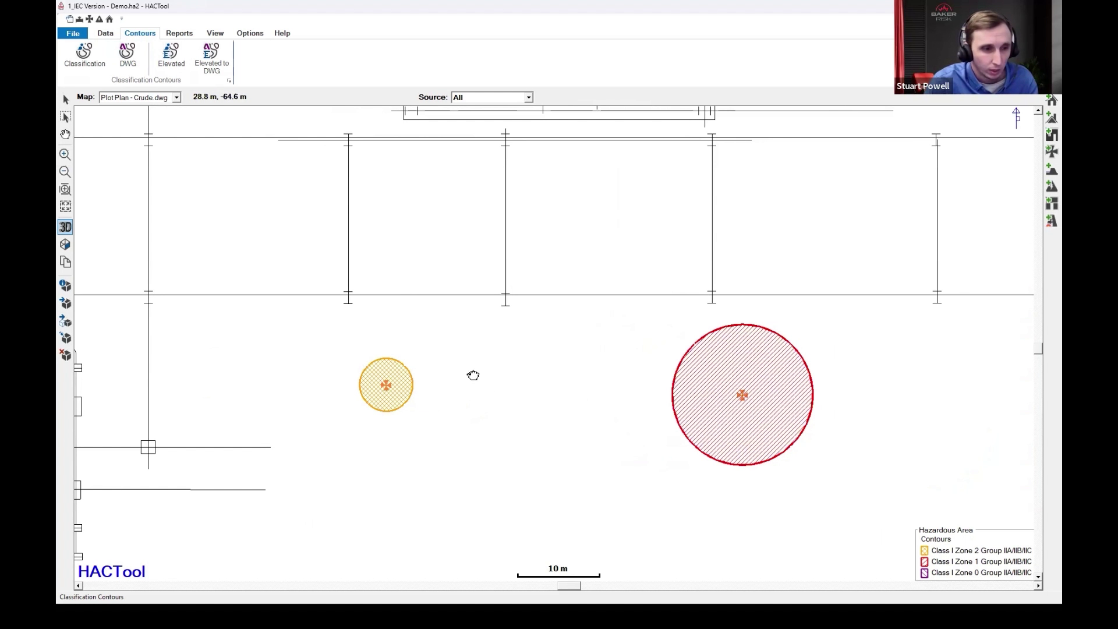
drag(474, 375, 527, 381)
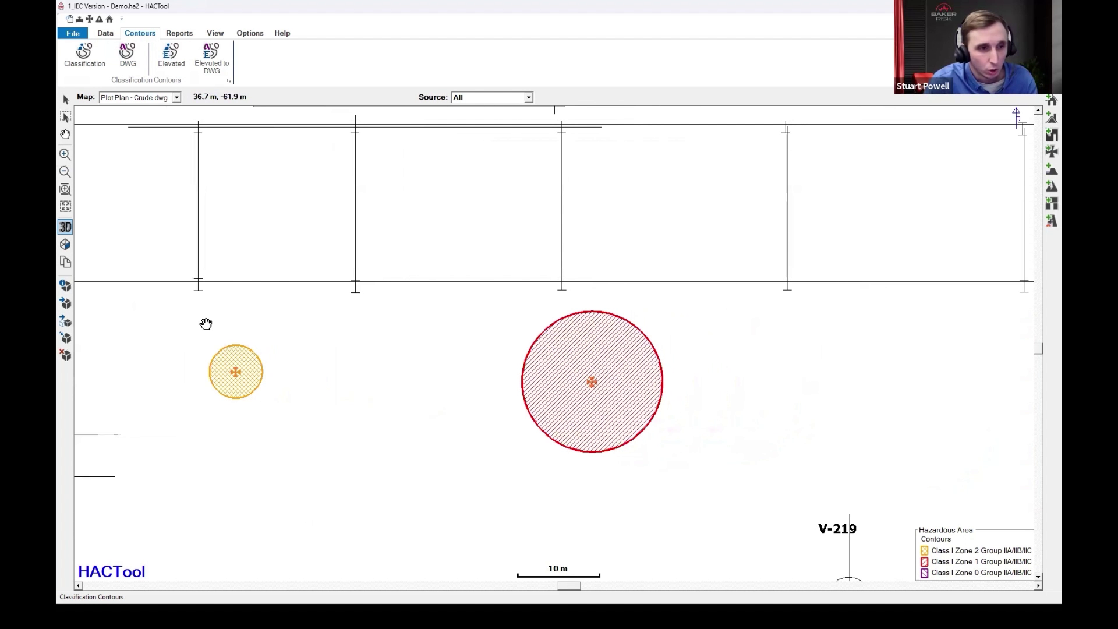
Open the HexaneRelease source on the plot plan and review its type, stream, IEC release rate and open-air dilution settings.
click(70, 339)
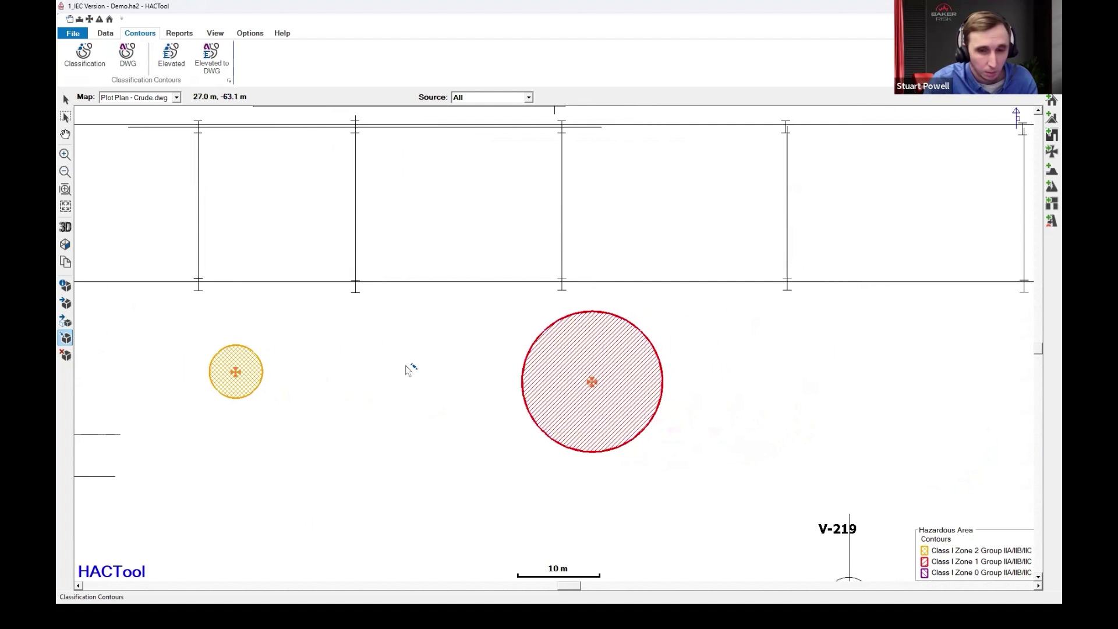
click(595, 382)
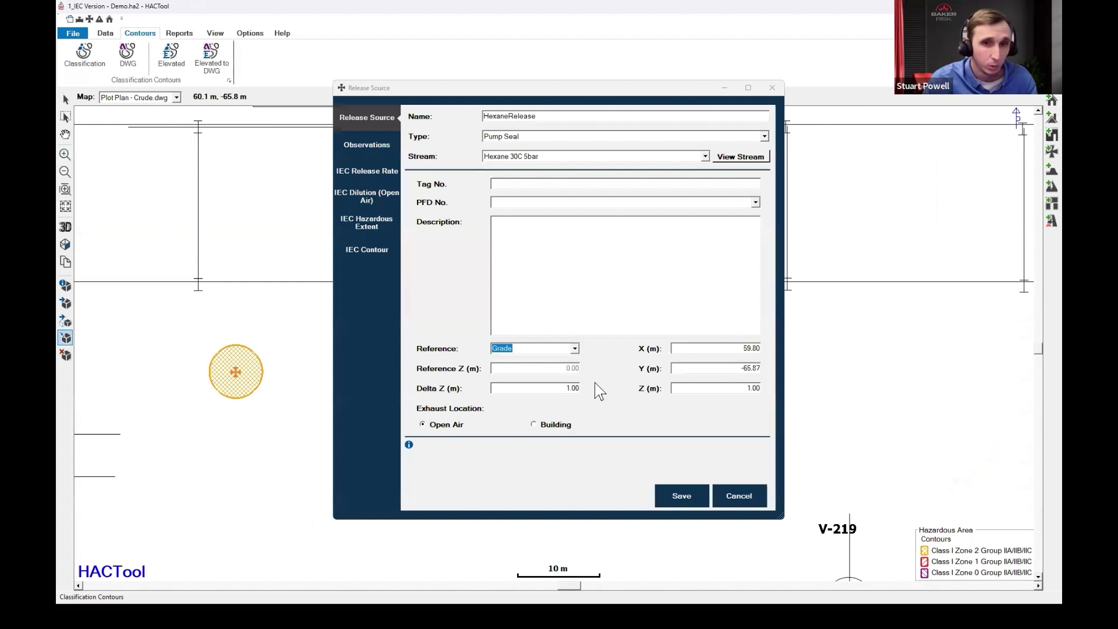
click(584, 115)
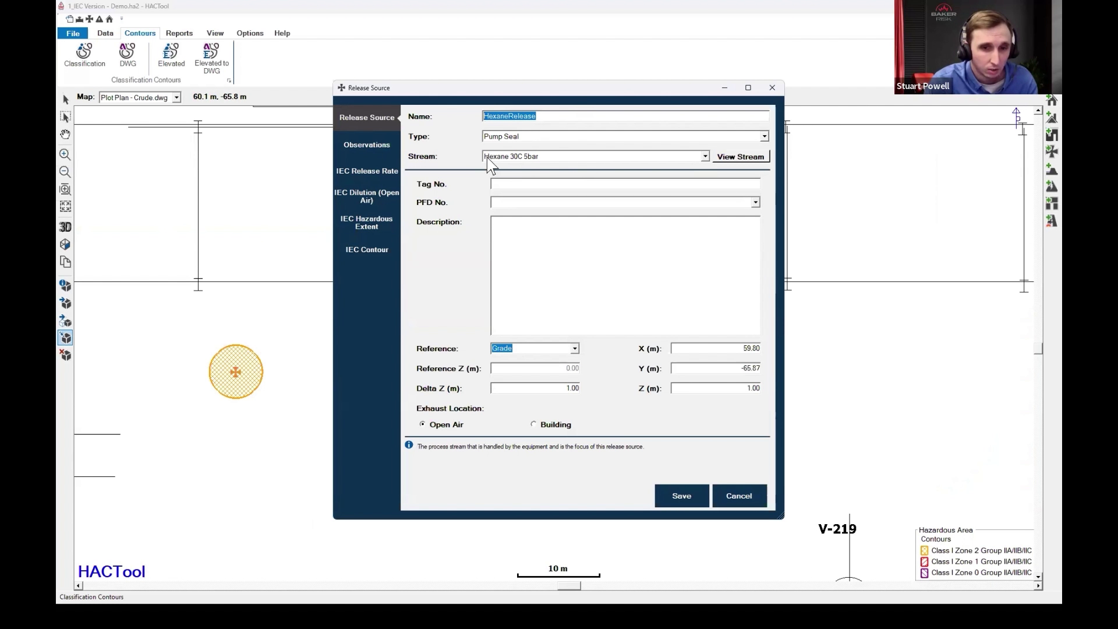
click(367, 172)
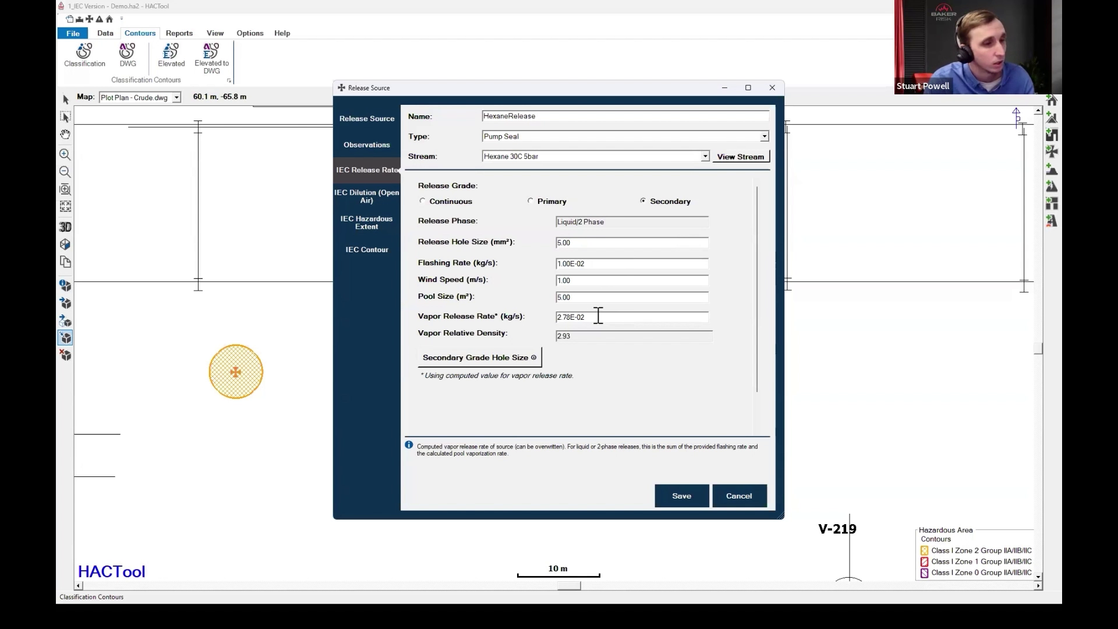
click(353, 198)
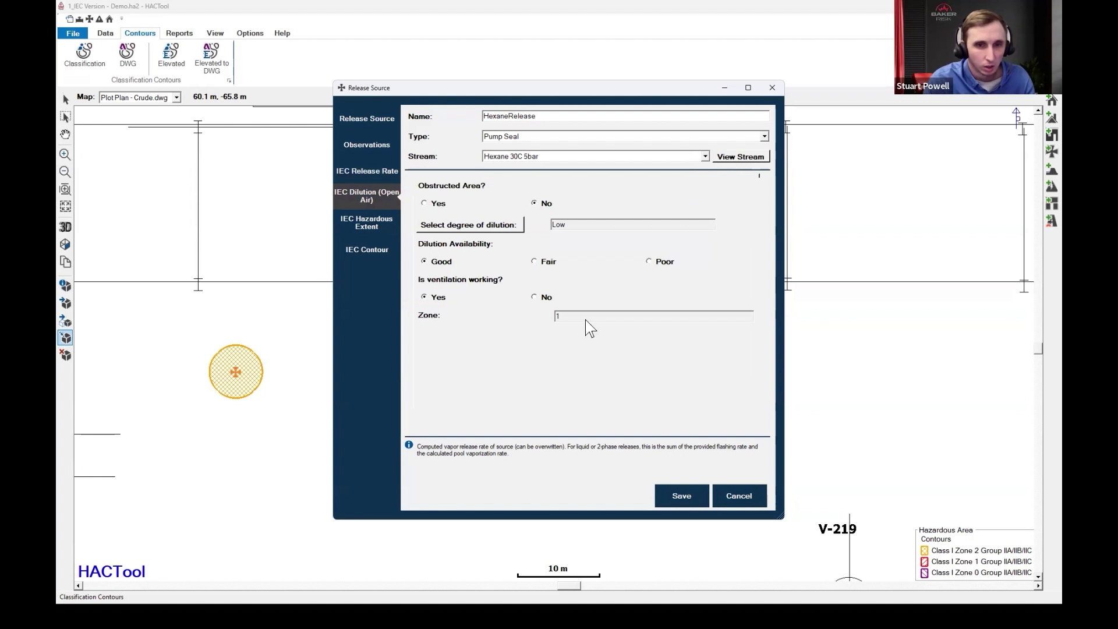
Check the hexane source's IEC hazardous extent and contour parameters, including r and r', and close the source without saving.
click(369, 231)
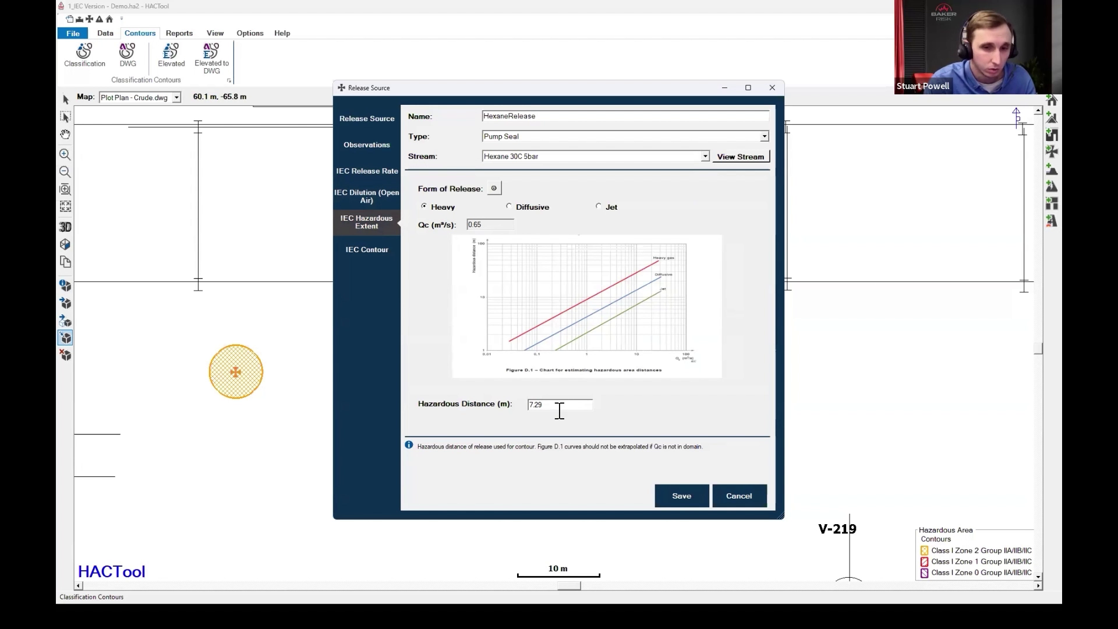
click(355, 249)
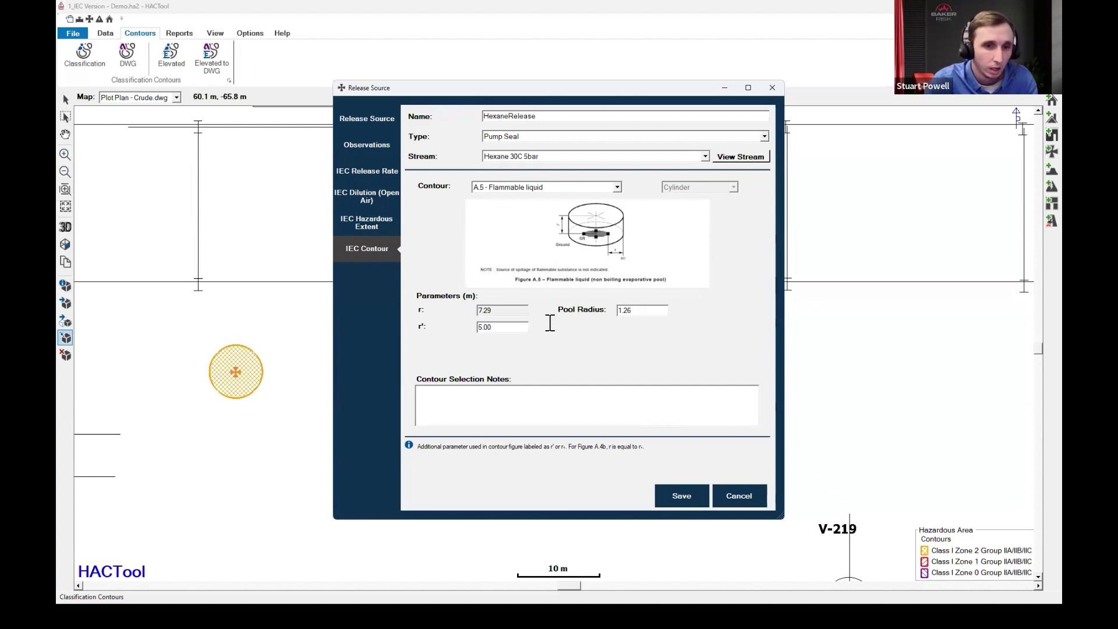
click(506, 310)
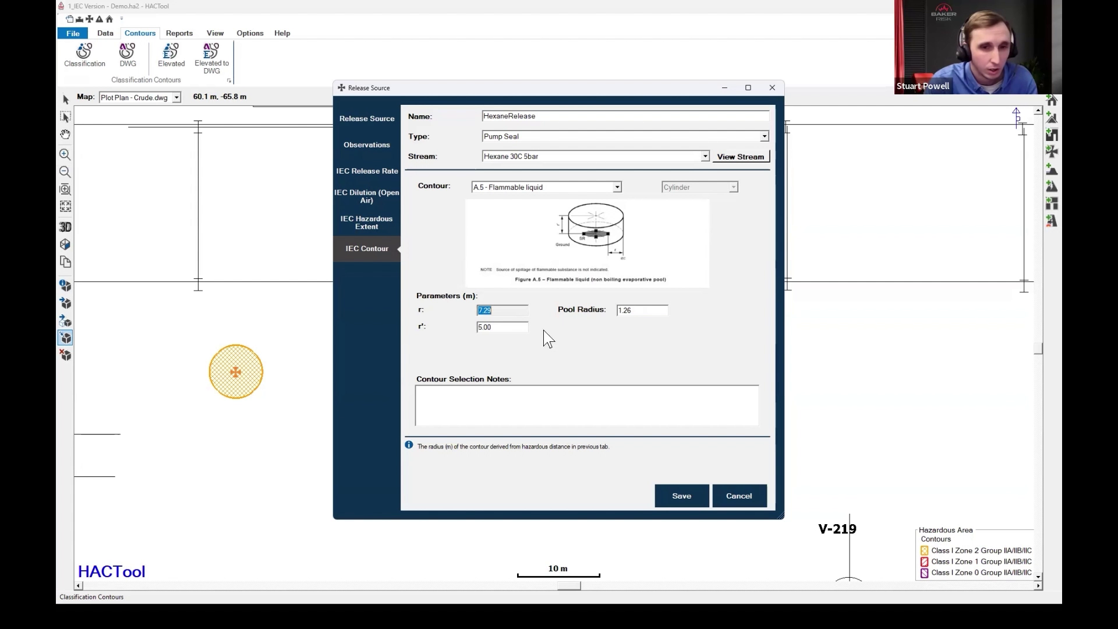
click(518, 329)
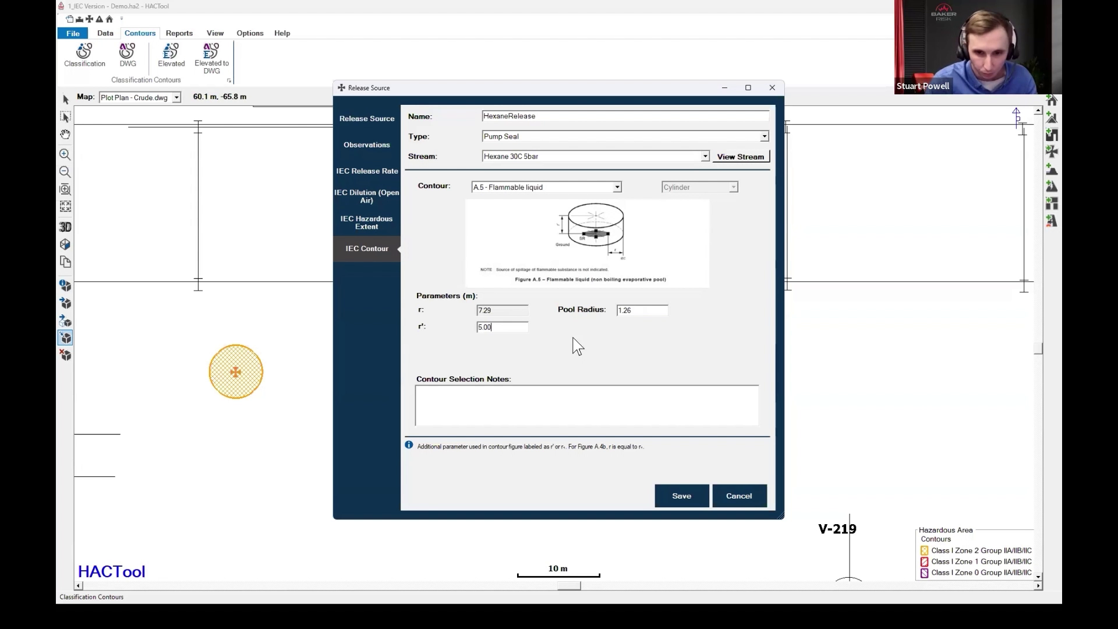
click(743, 499)
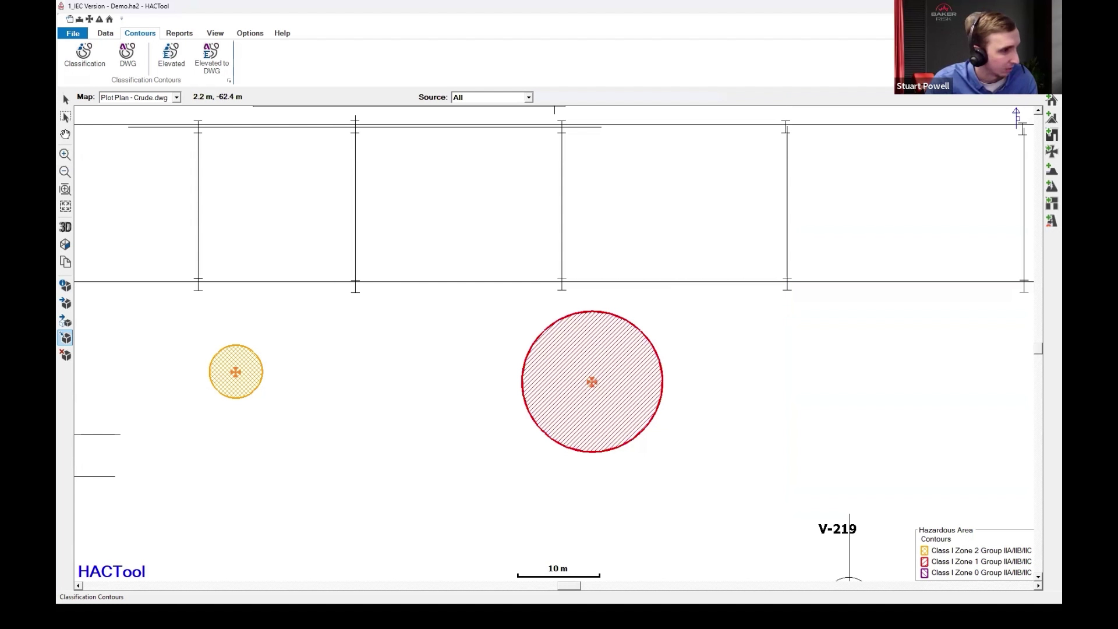
click(66, 134)
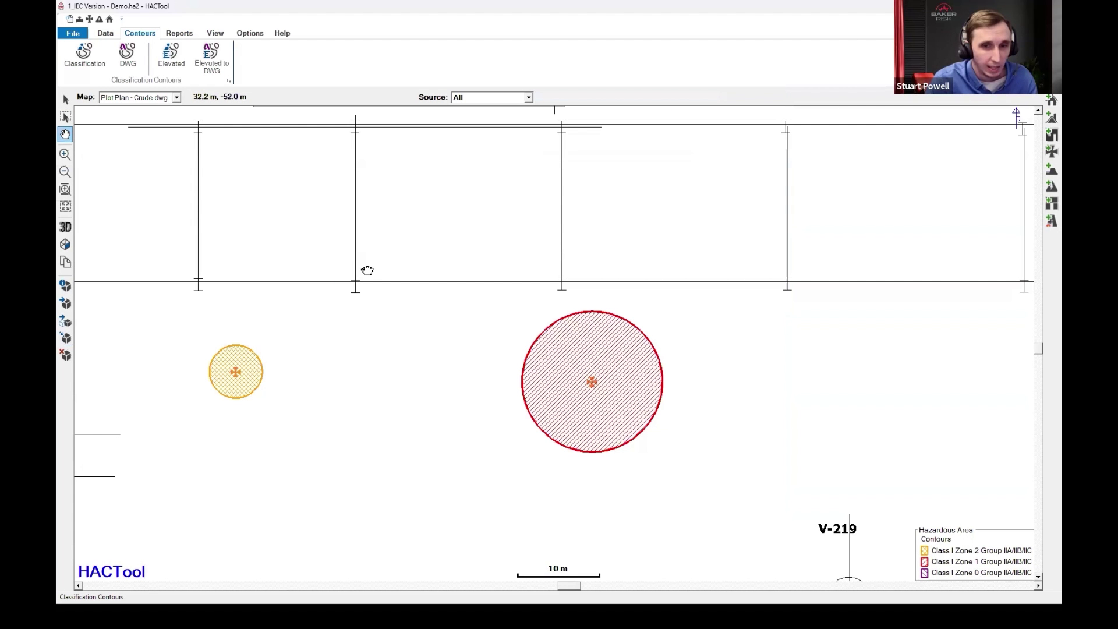
scroll(400, 288, down, 1)
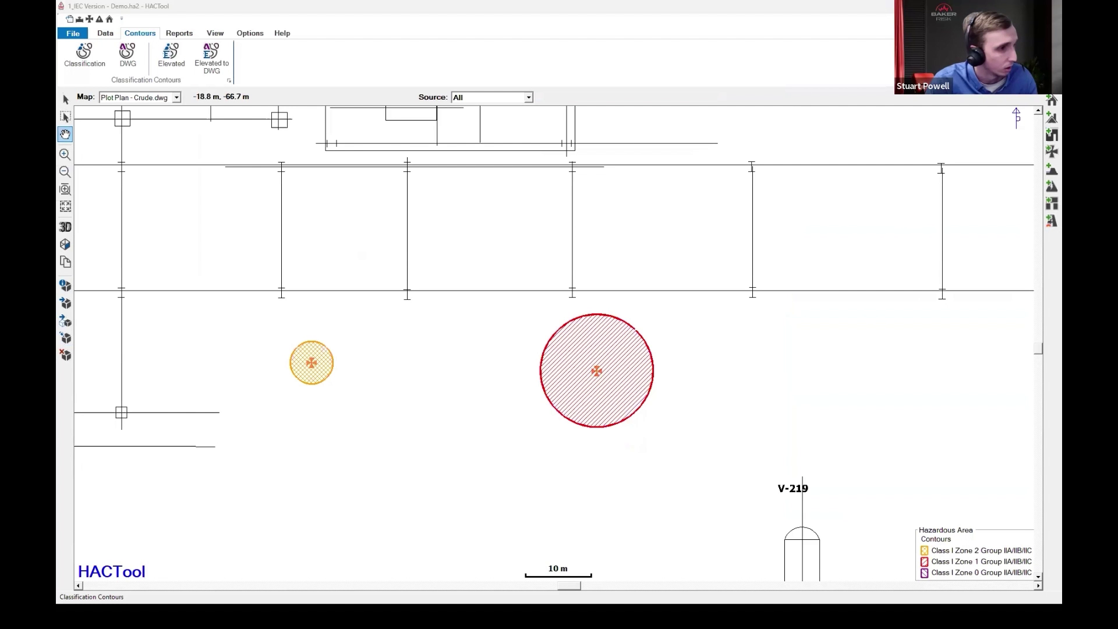
mouse_move(1061, 84)
mouse_down()
mouse_move(736, 85)
mouse_move(1061, 84)
mouse_up()
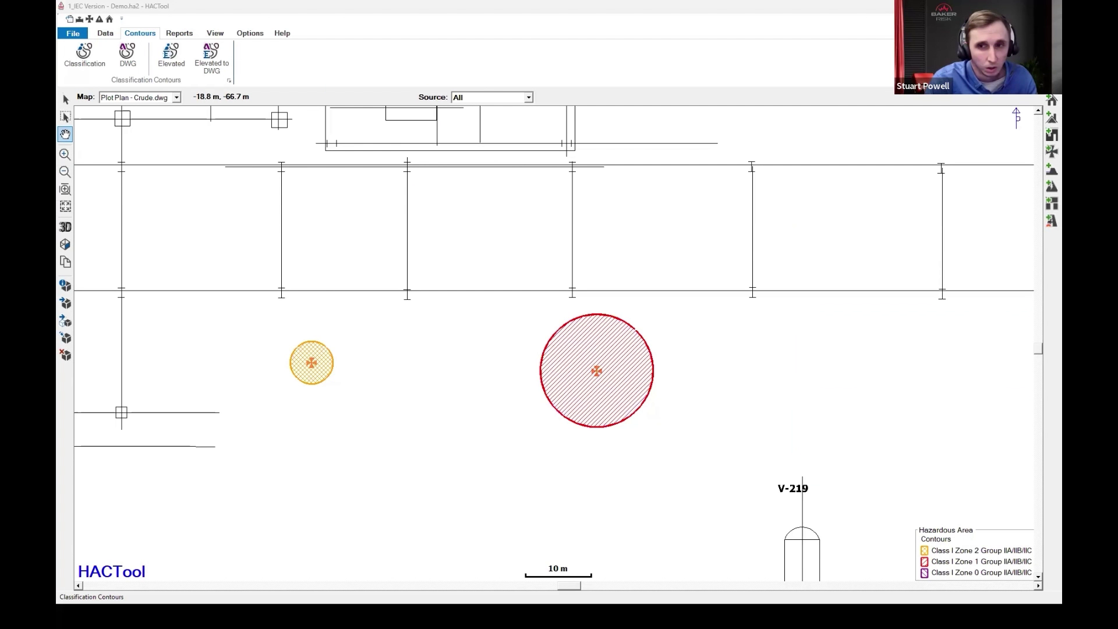
drag(1061, 110, 465, 174)
click(940, 185)
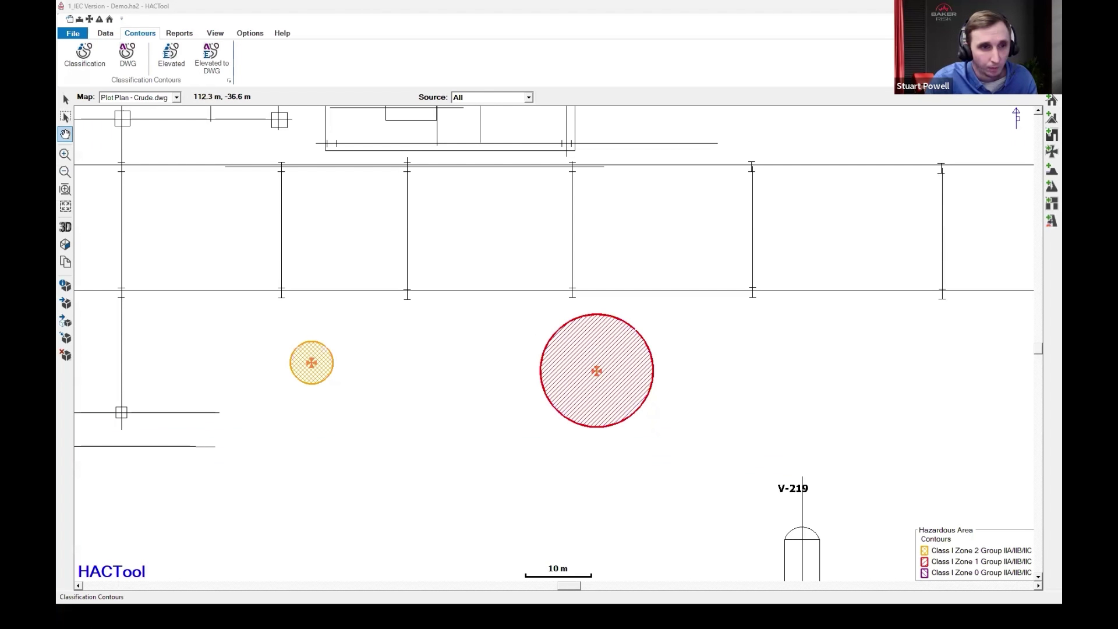
Bring up the Example02.html report in the browser and zoom the page out to 67%.
drag(1061, 140, 603, 77)
scroll(681, 508, down, 2)
scroll(680, 496, down, 2)
drag(738, 47, 737, 81)
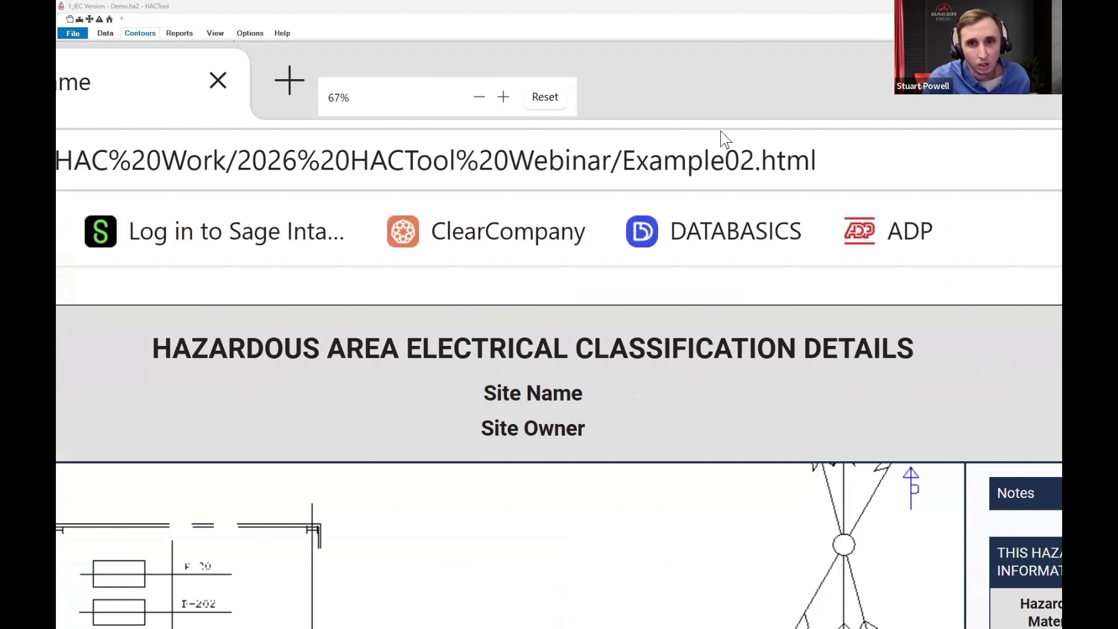
drag(771, 130, 1061, 140)
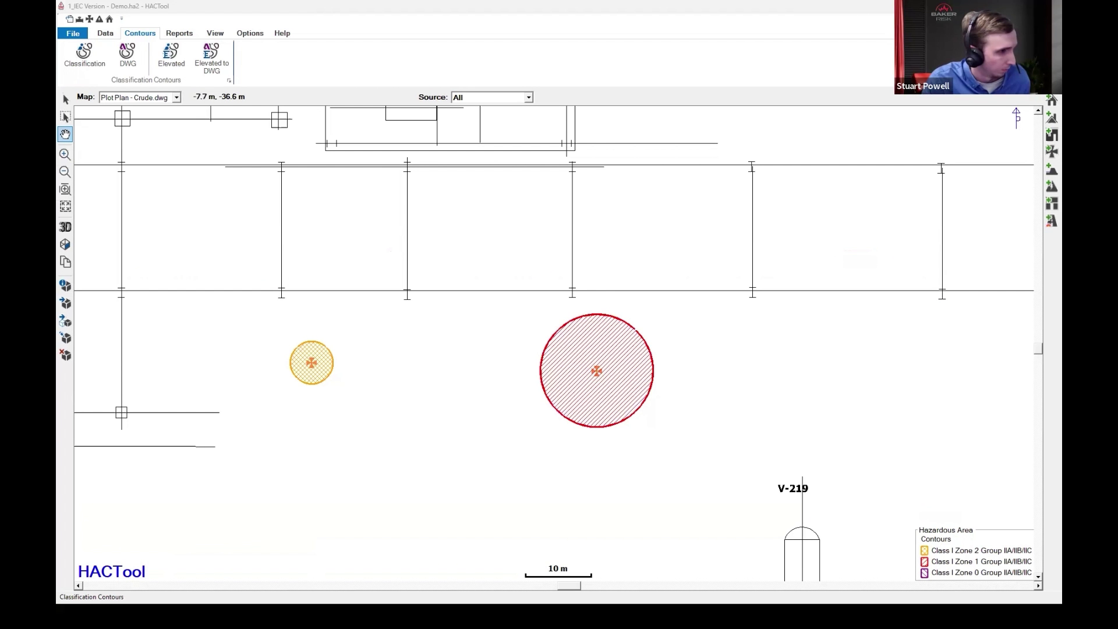
Switch to the Example02.html report in the browser and review its plot plan contours, zone legend and process material table.
key(alt+Tab)
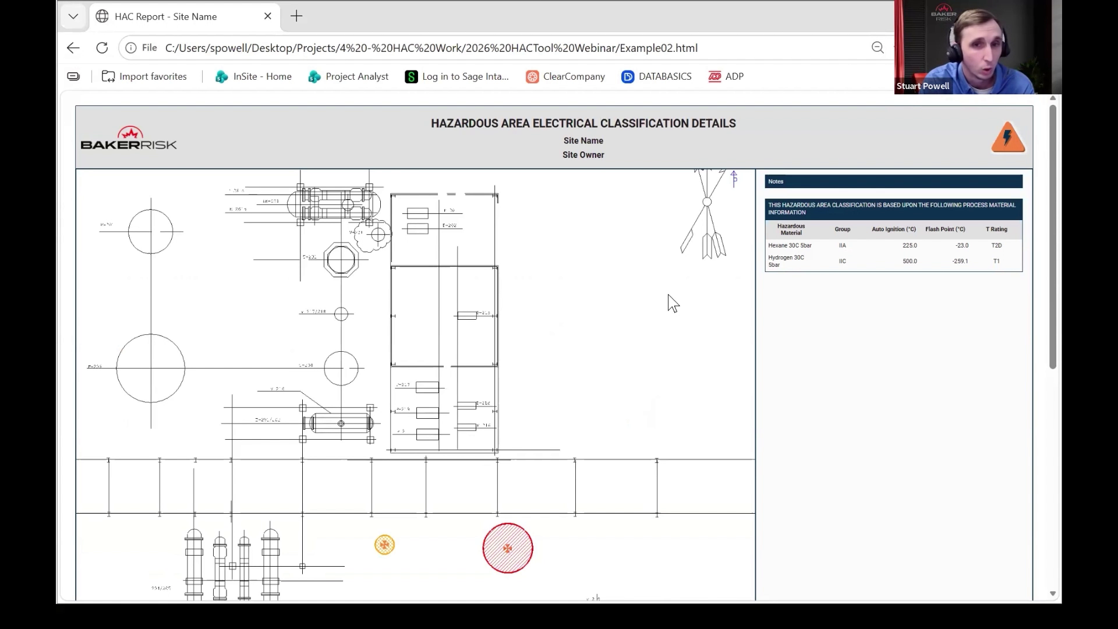
scroll(680, 337, down, 2)
scroll(681, 336, down, 2)
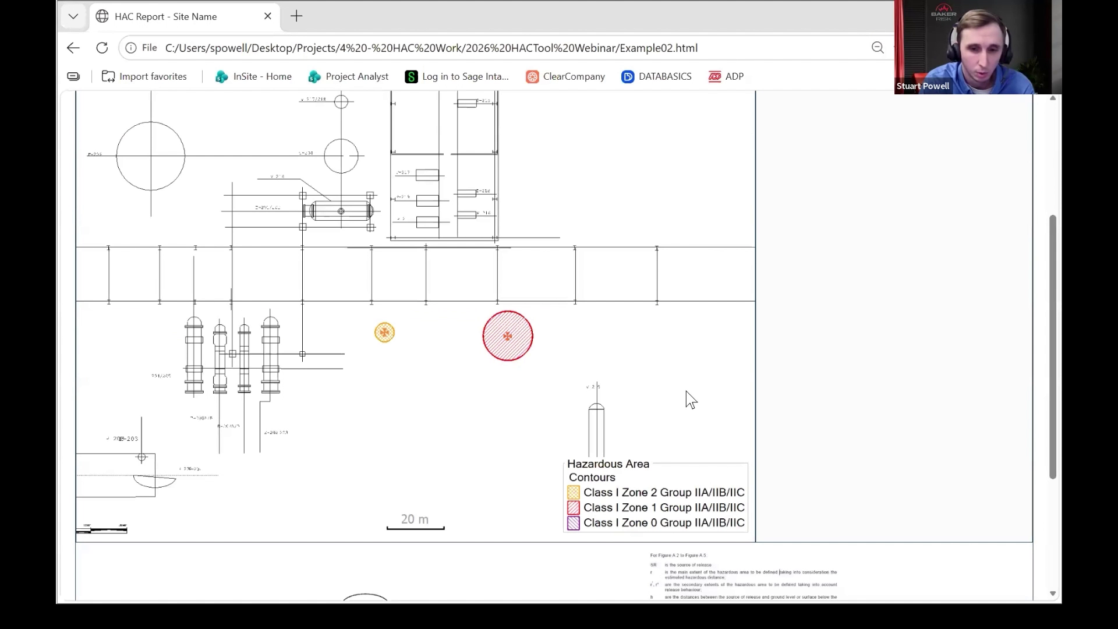
scroll(676, 408, up, 4)
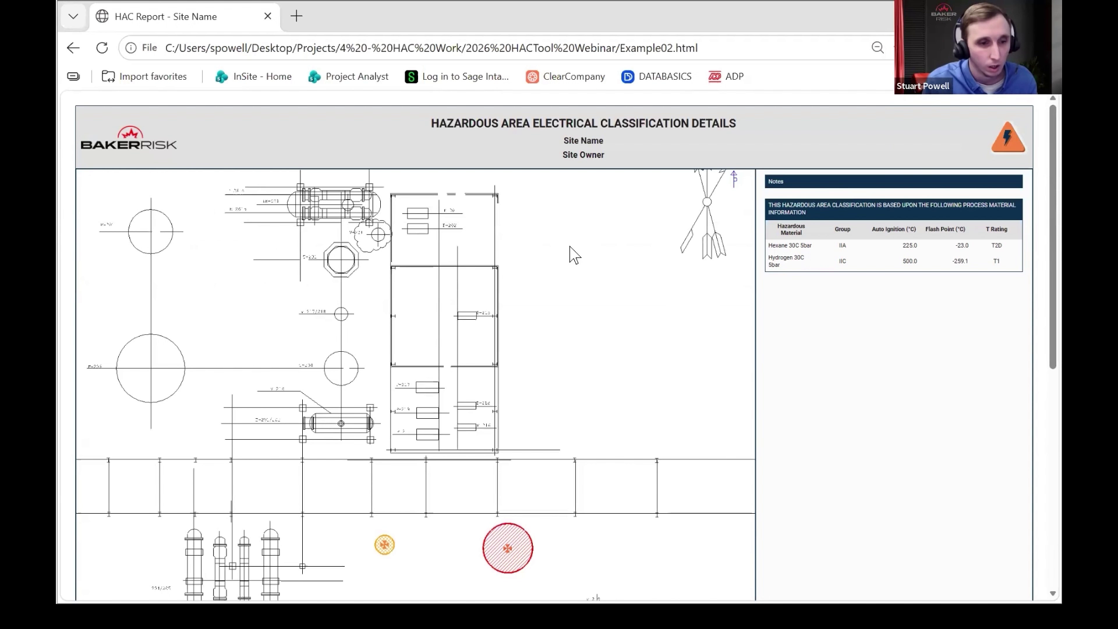
Examine the lower part of the report, including the contour shape figures A.5 and A.2, the revision history and the contour legend.
scroll(574, 247, down, 7)
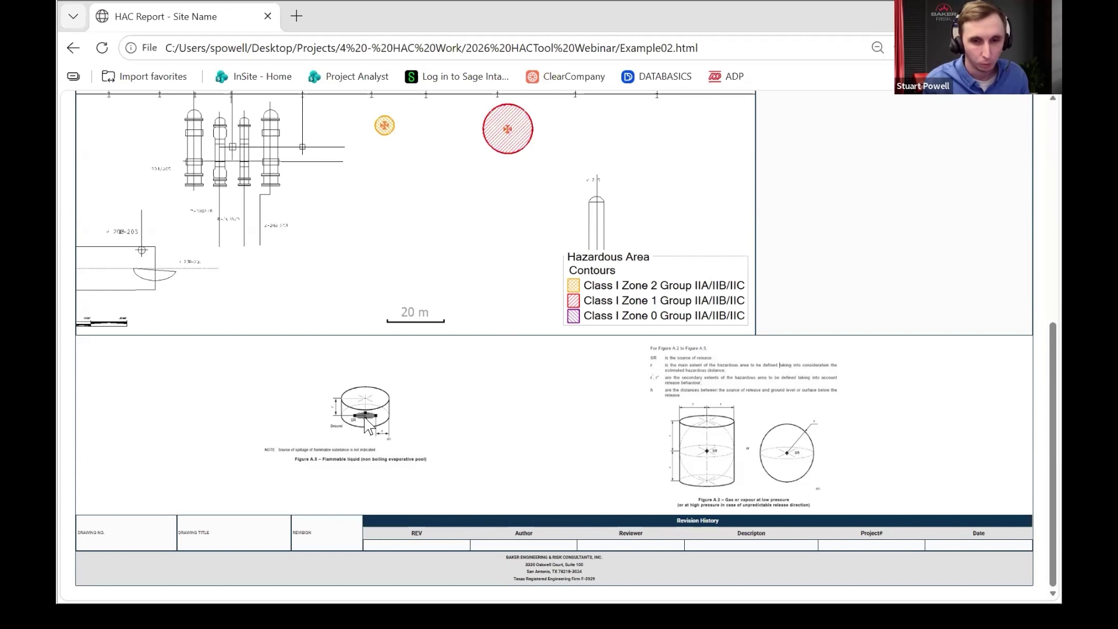
right_click(549, 478)
click(483, 390)
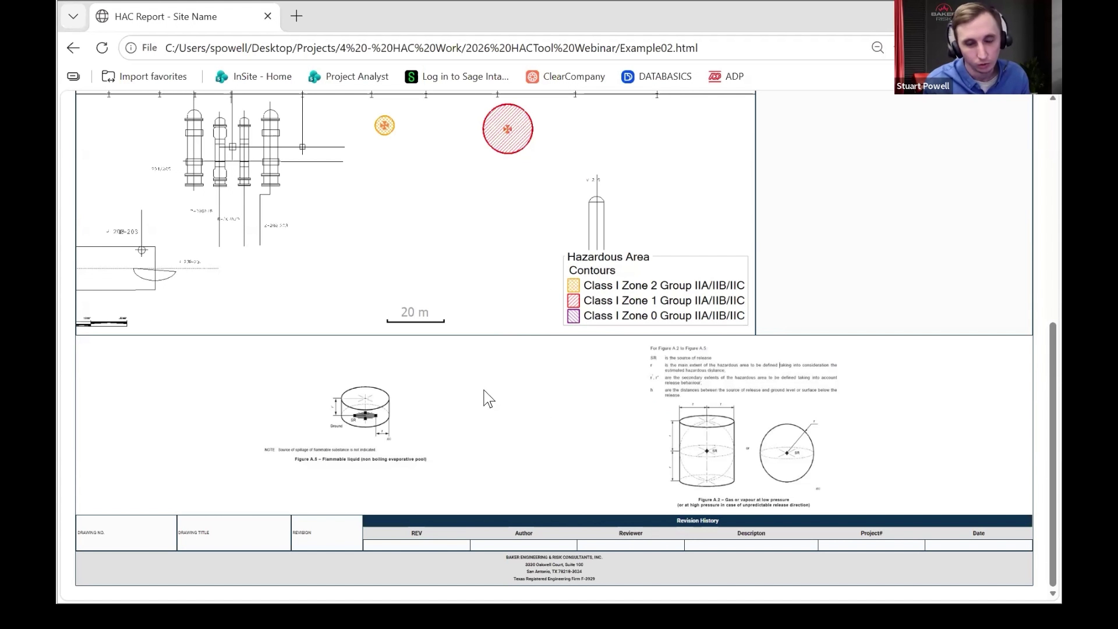
scroll(475, 411, up, 4)
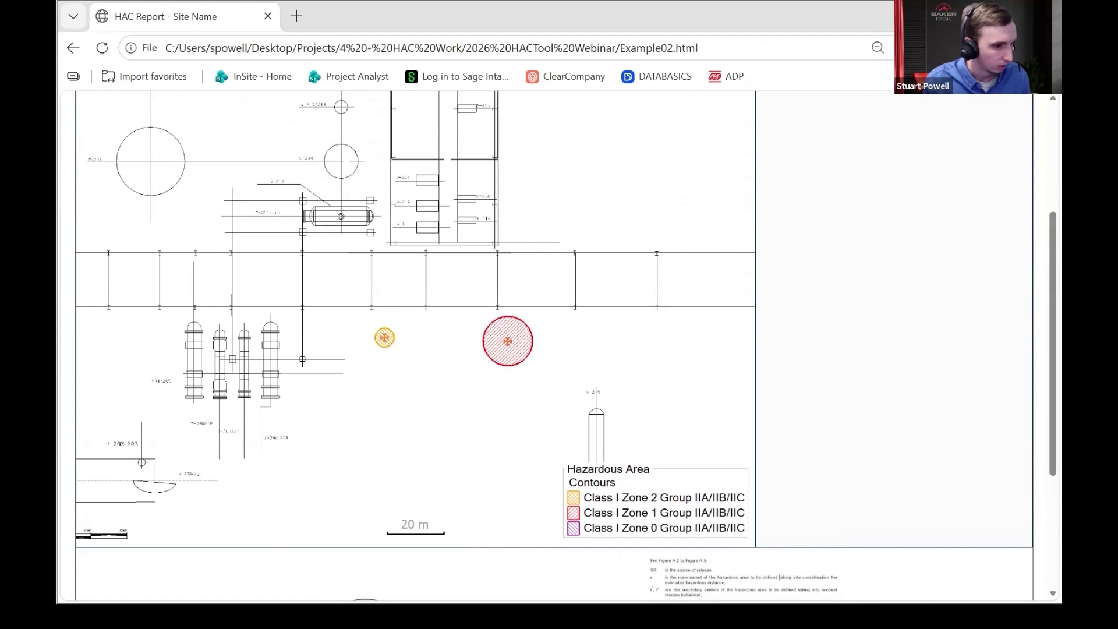
Switch back to HACTool and open the hatch and color settings of the default Class I contour set.
key(alt+Tab)
drag(456, 314, 483, 324)
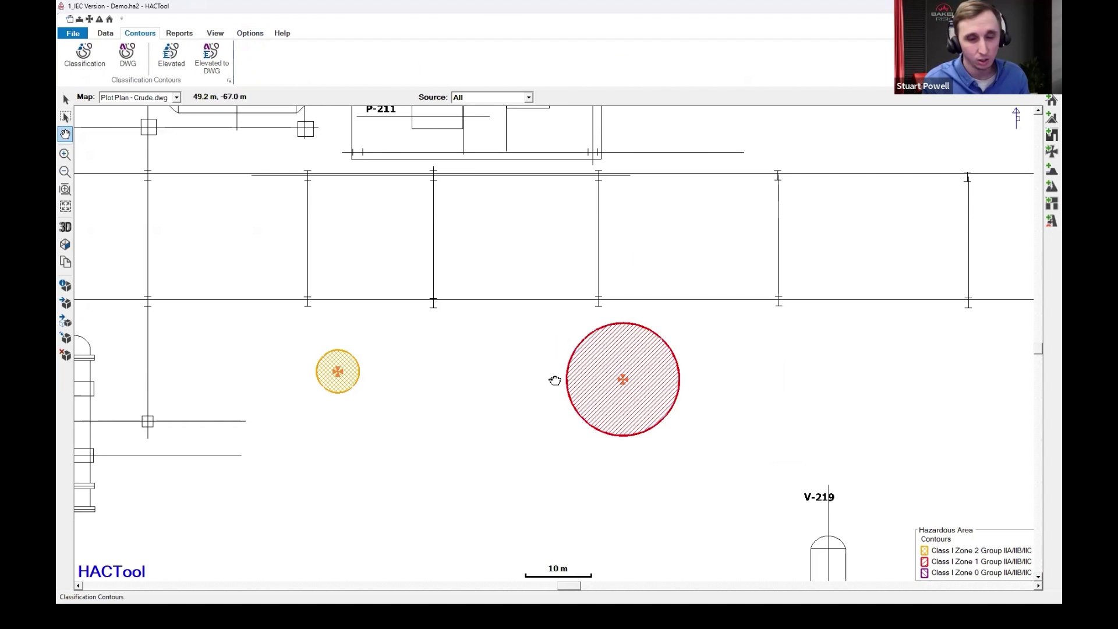
drag(554, 382, 556, 375)
click(255, 35)
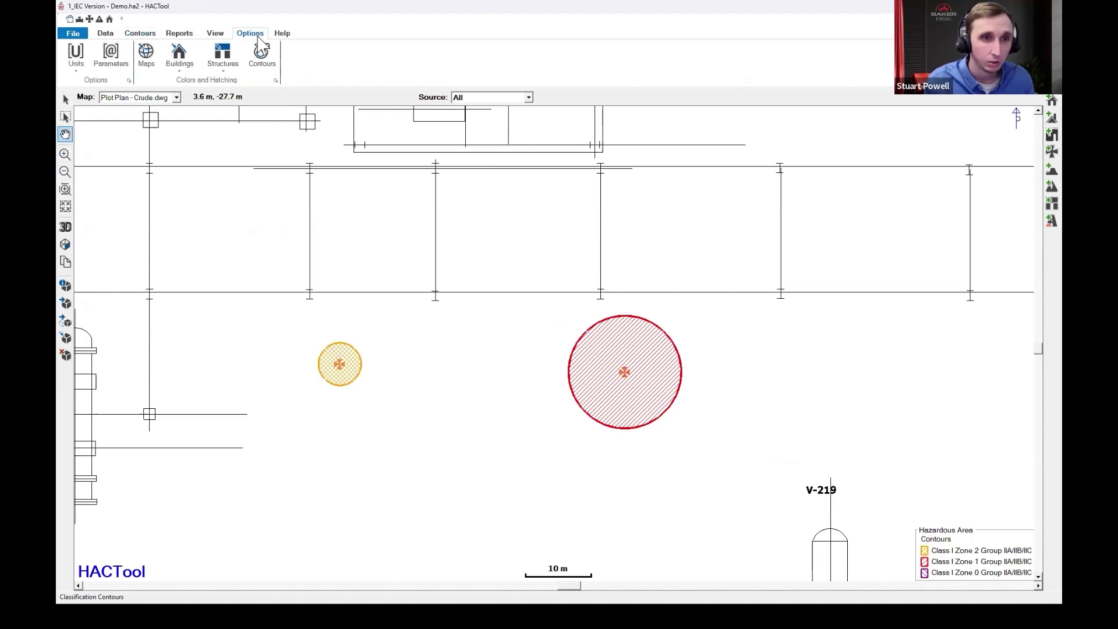
click(260, 66)
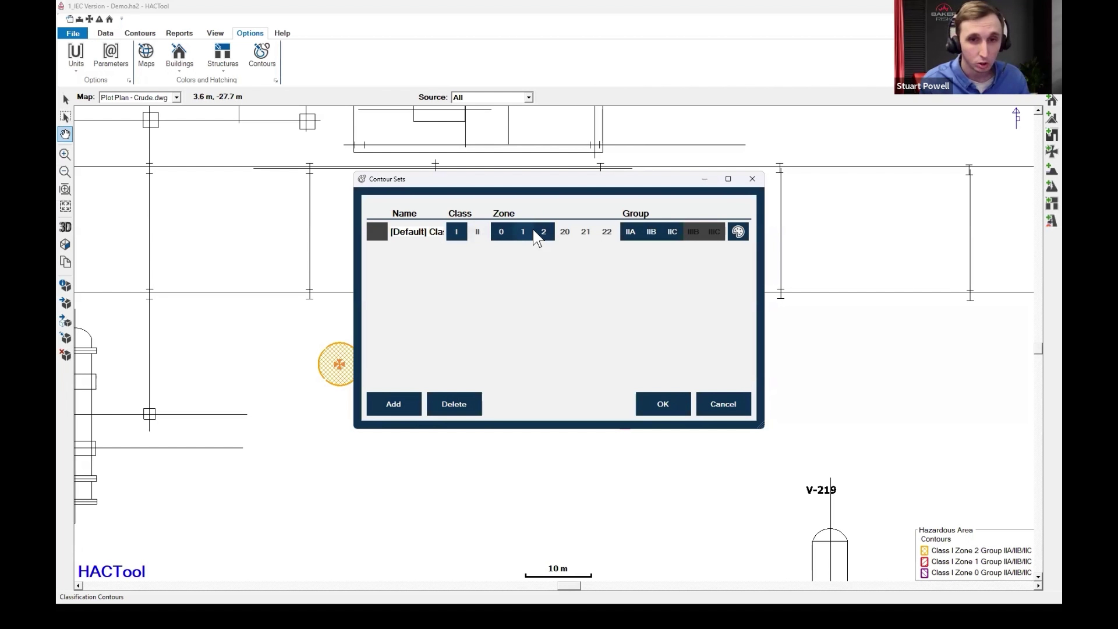
click(738, 232)
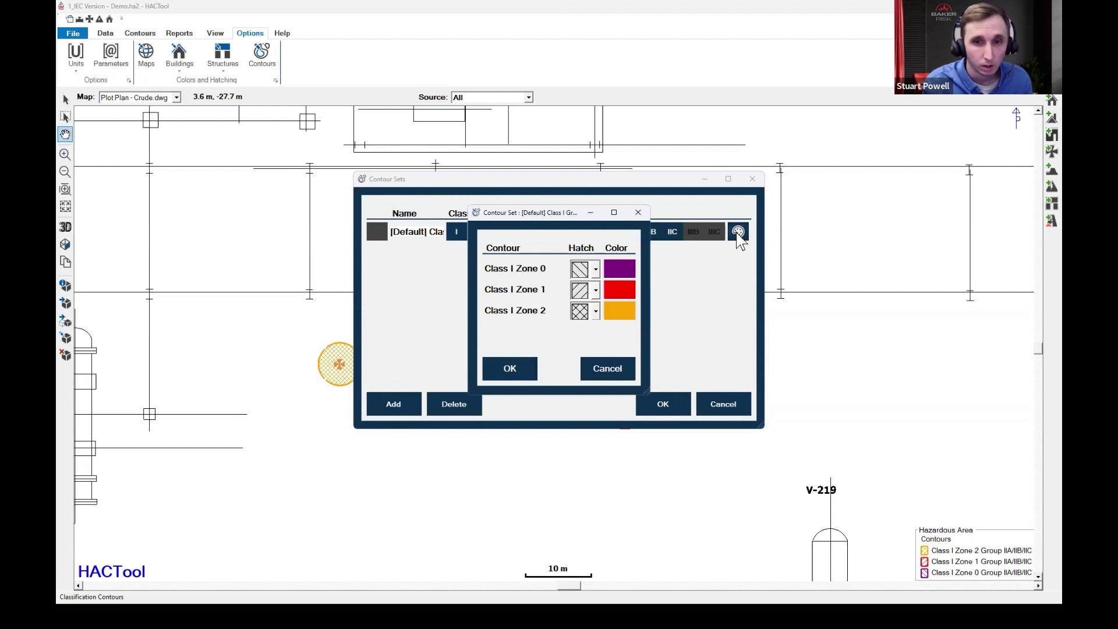
Review the available hatch patterns and colors for the Class I Zone 0 contour and close the contour set settings without saving.
click(585, 269)
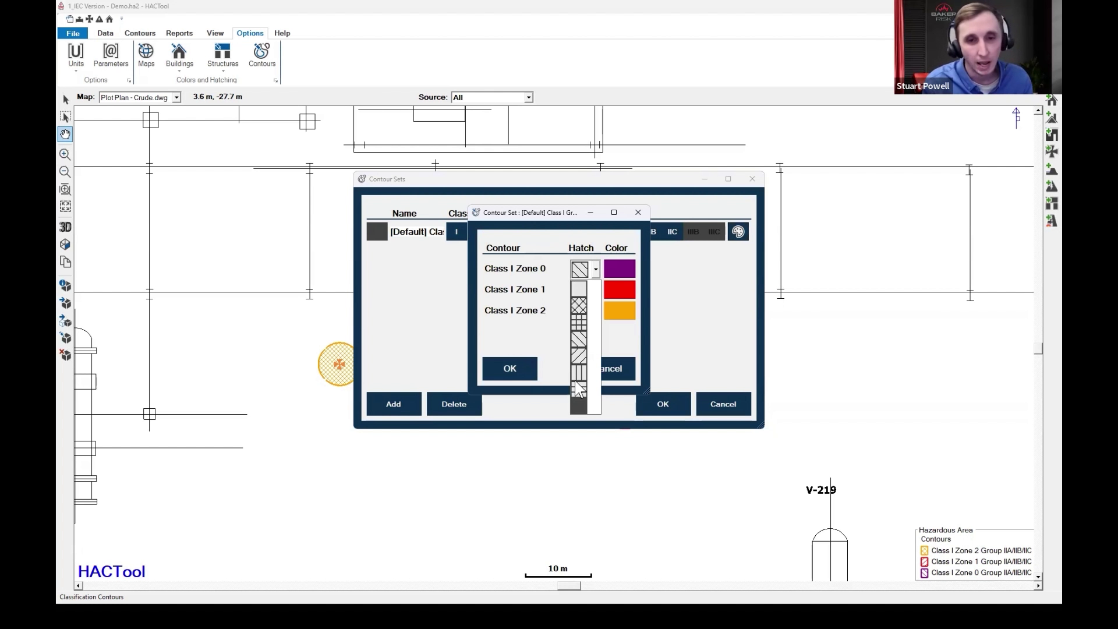
click(620, 267)
click(620, 268)
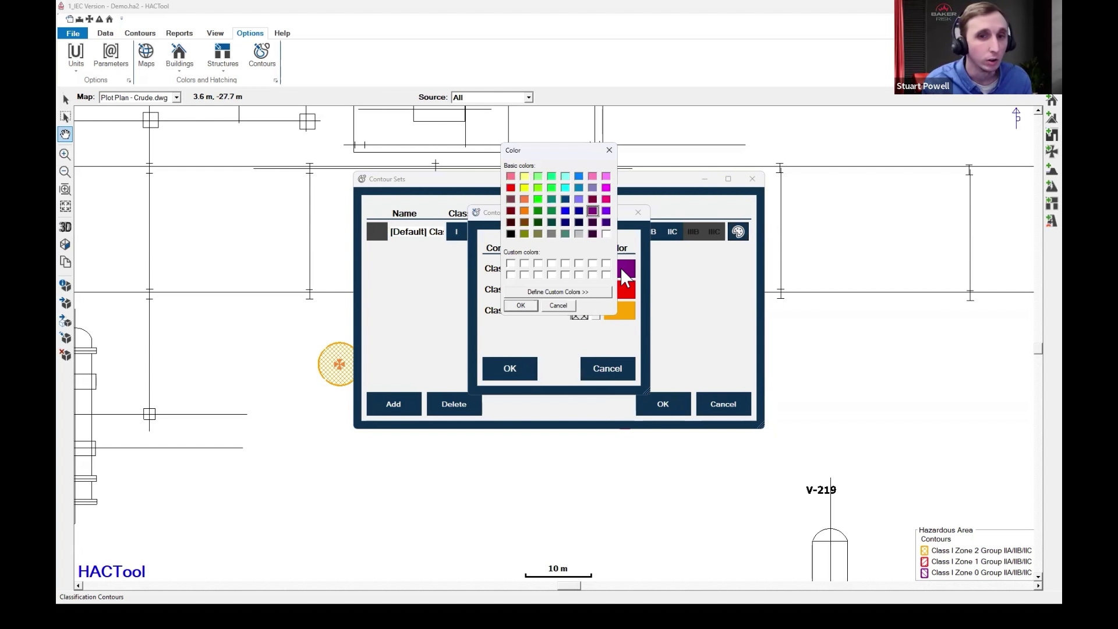
click(610, 150)
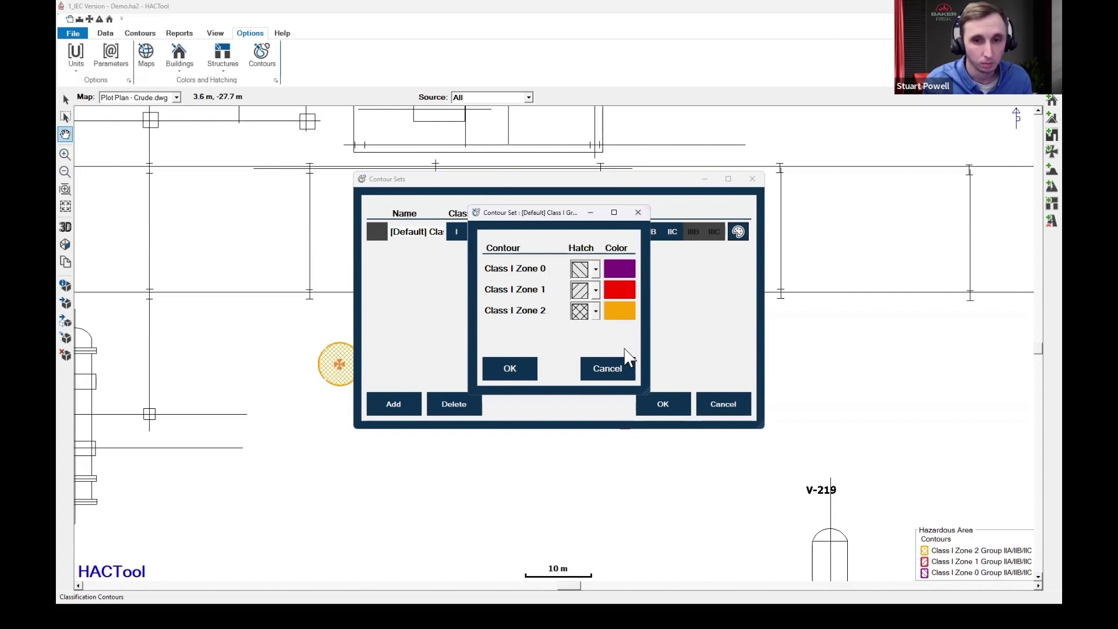
click(597, 367)
click(731, 404)
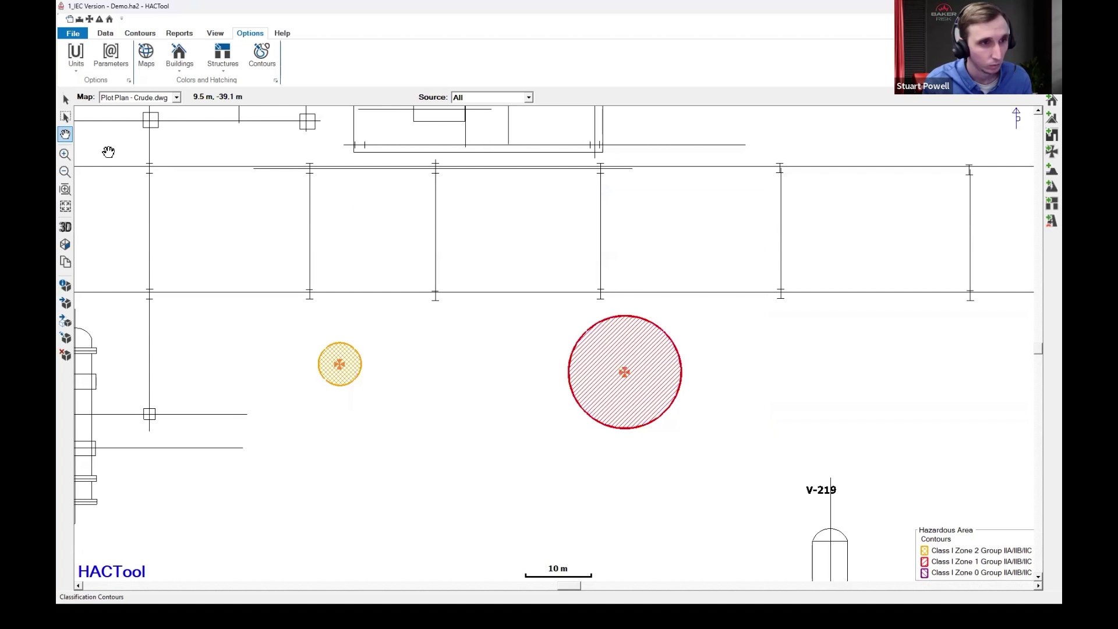
scroll(509, 281, down, 1)
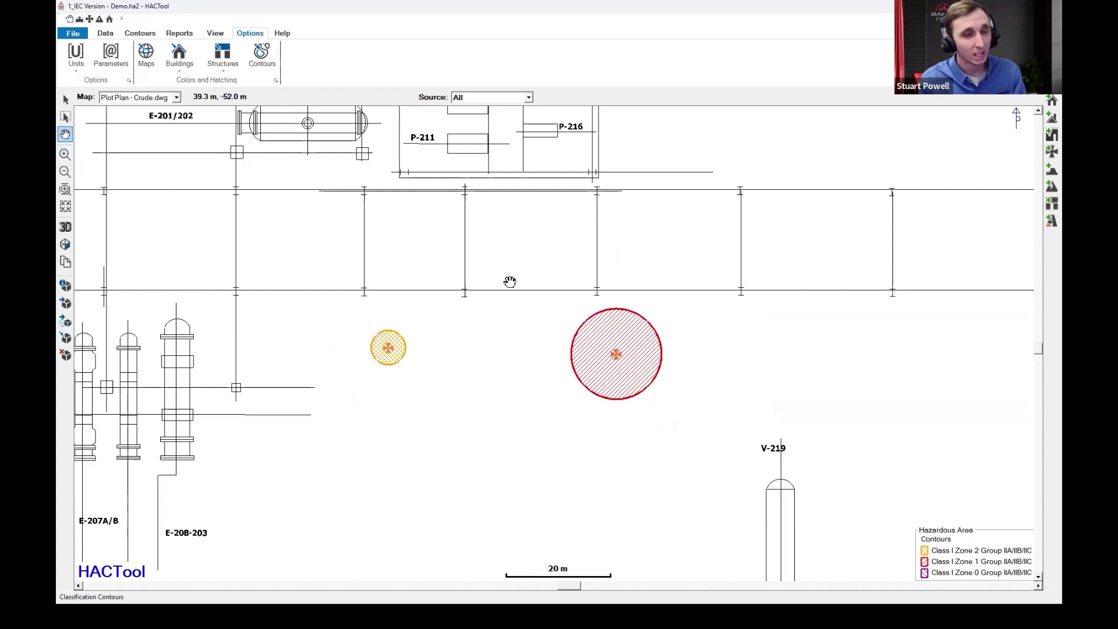